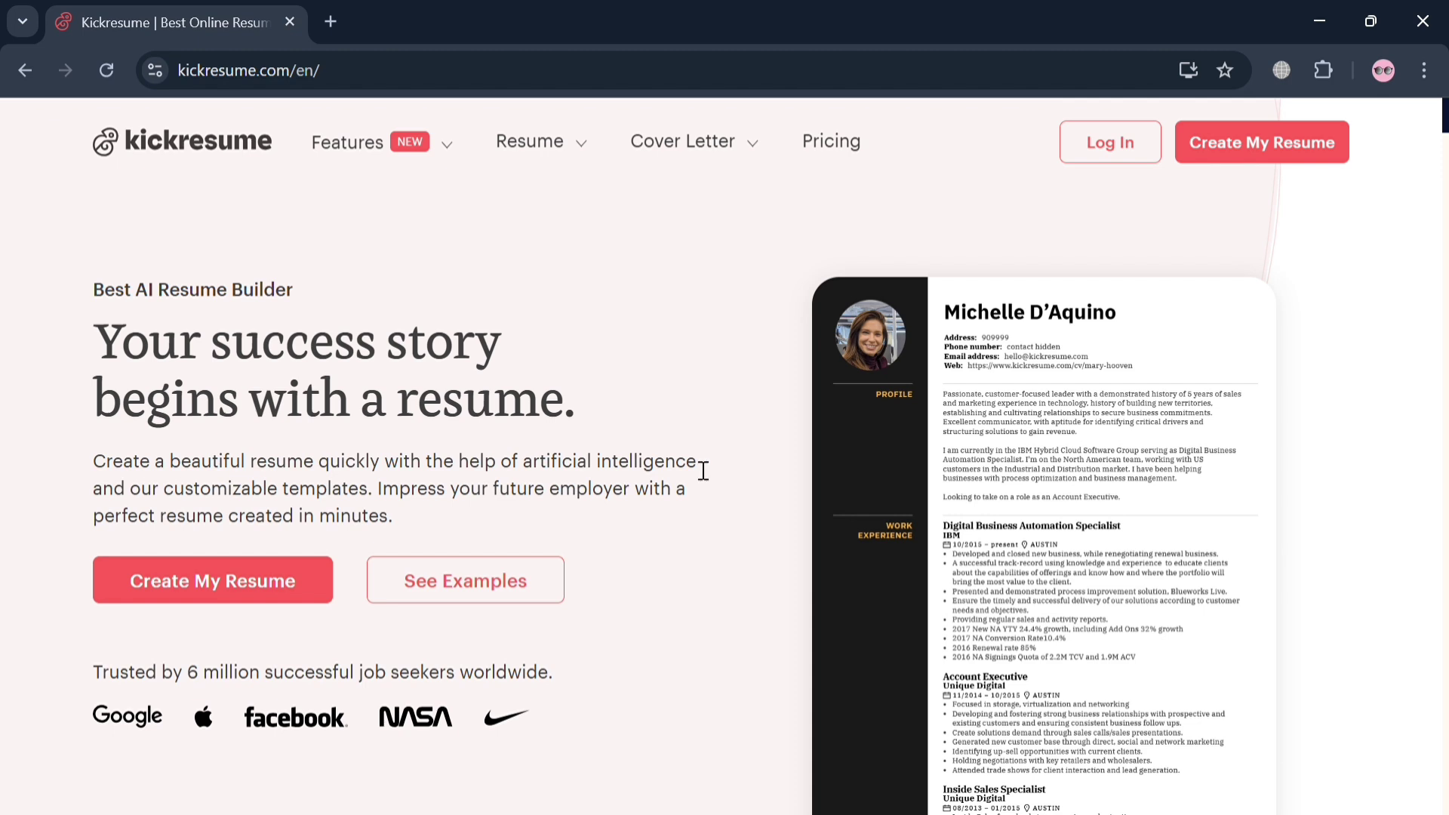
# Scroll through the Kickresume homepage to browse its content
pyautogui.scroll(-4, 695, 468)
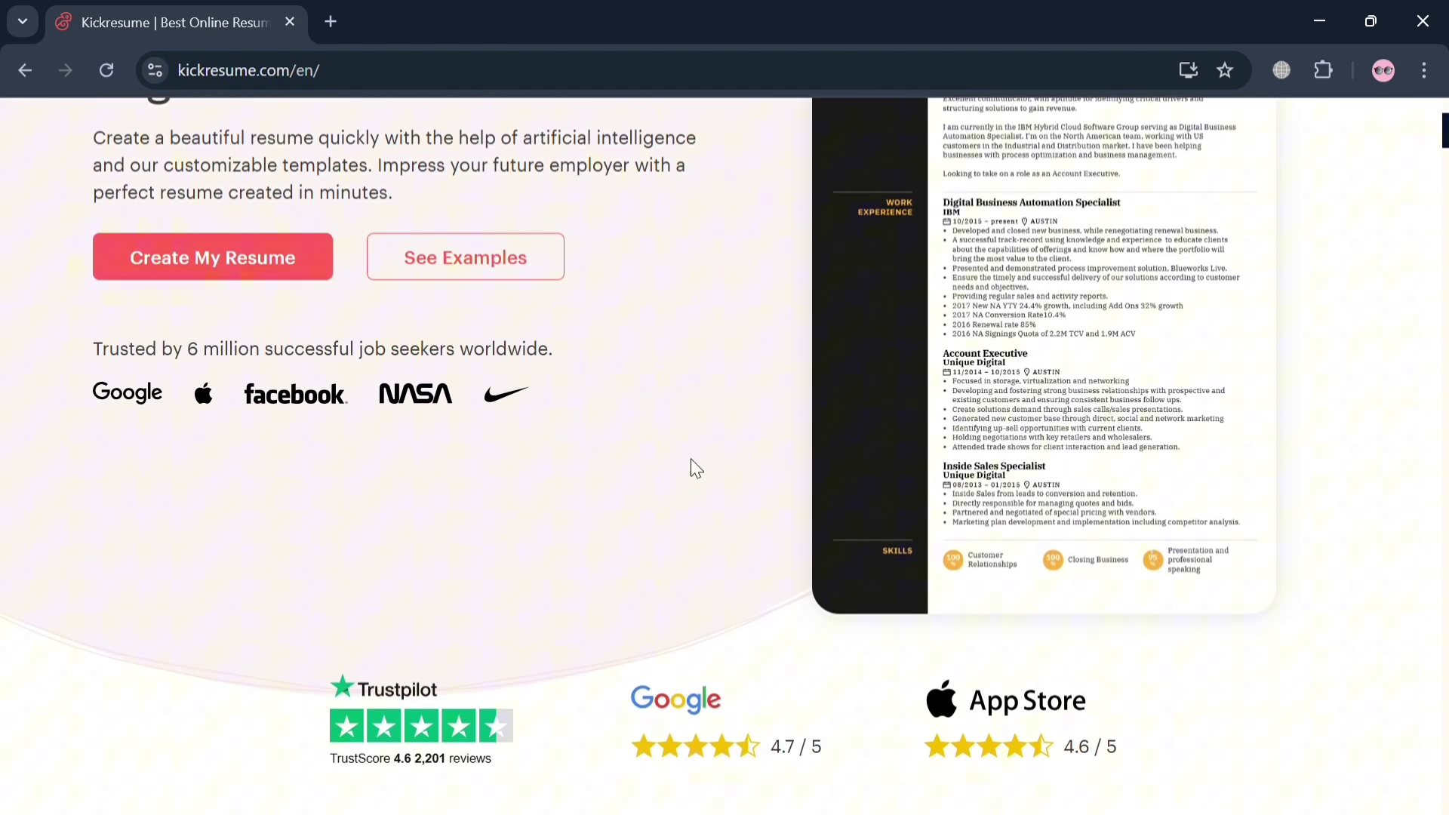
pyautogui.scroll(-4, 695, 469)
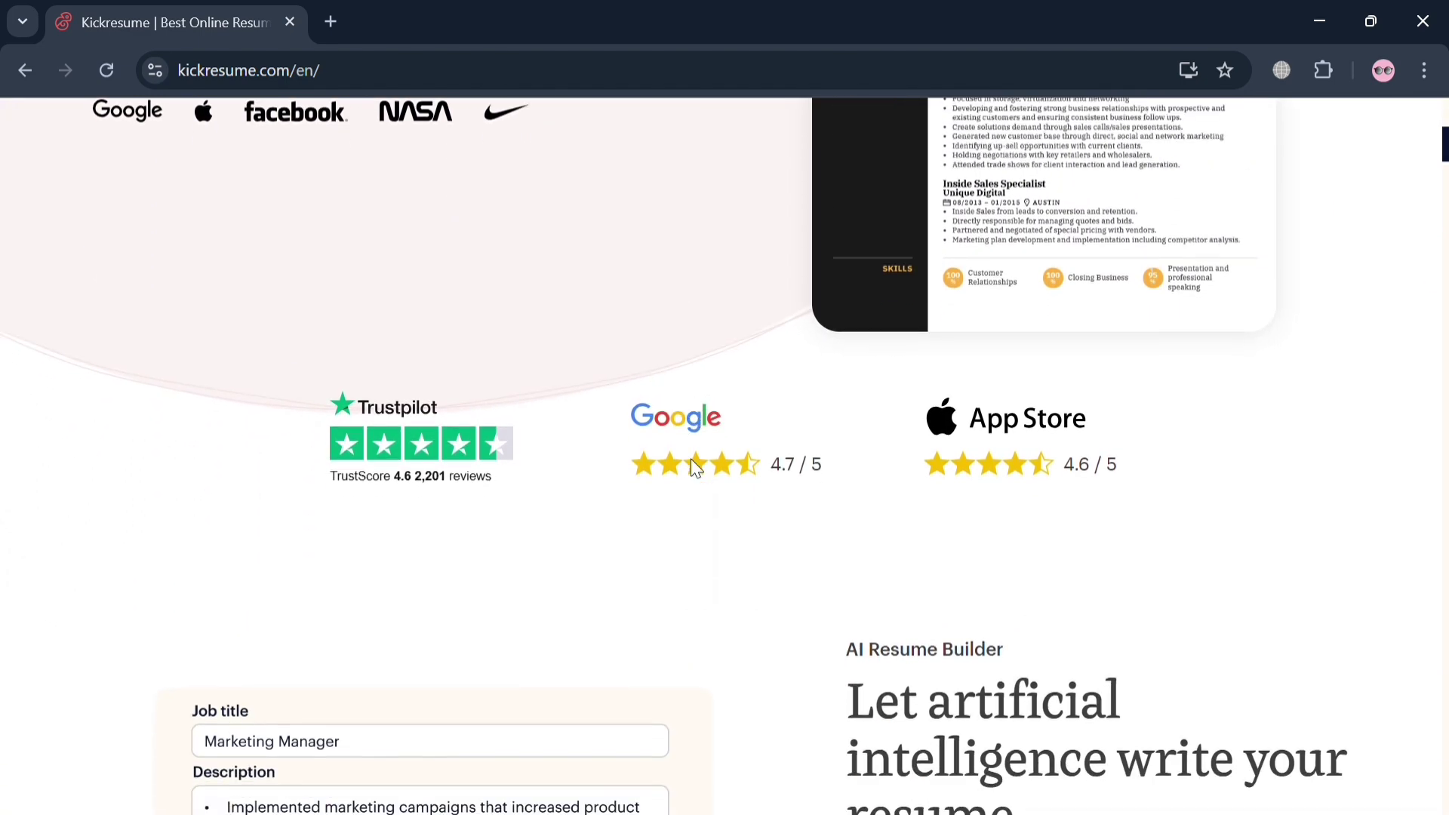
pyautogui.scroll(-5, 693, 462)
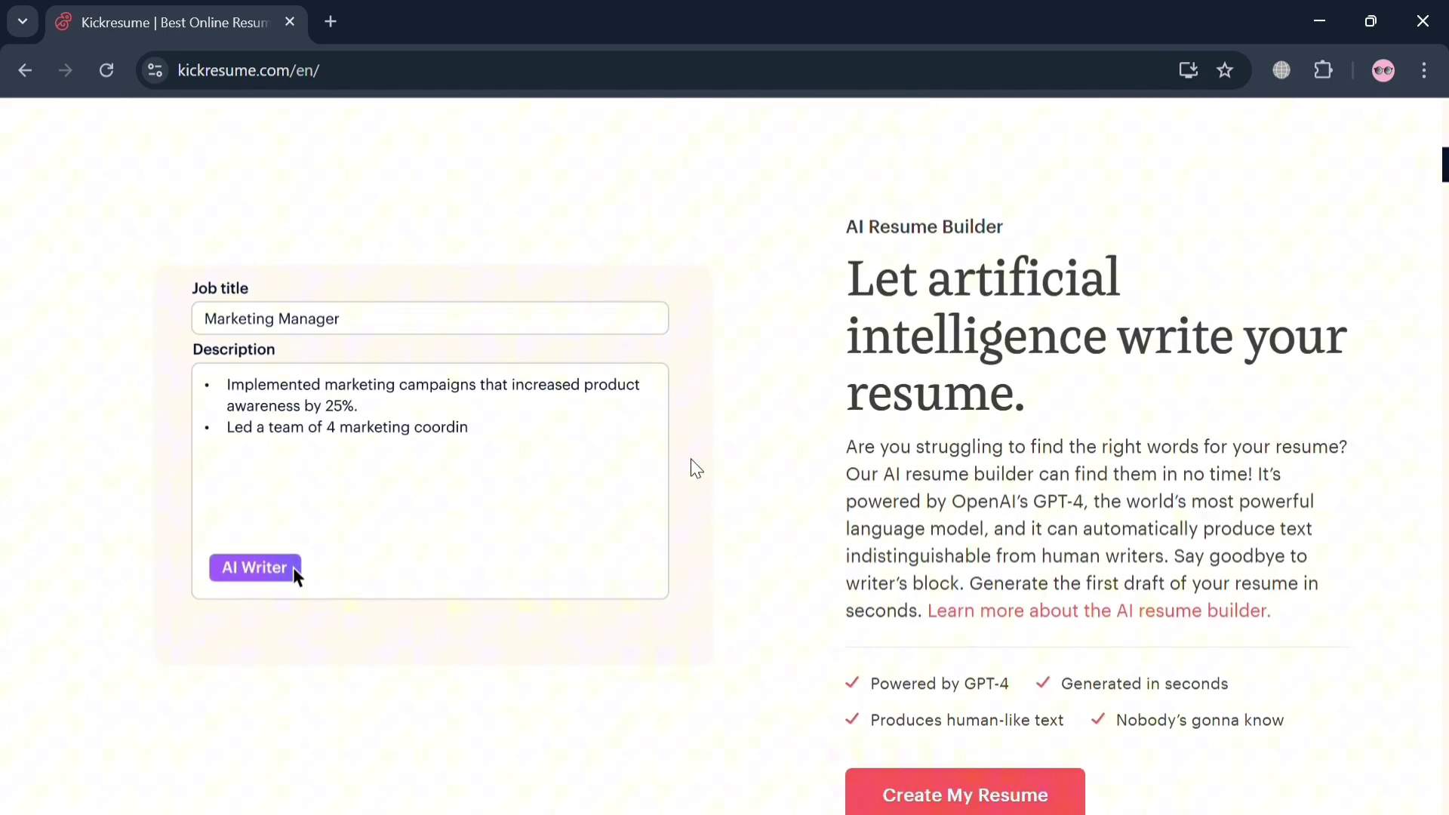
pyautogui.scroll(-5, 695, 469)
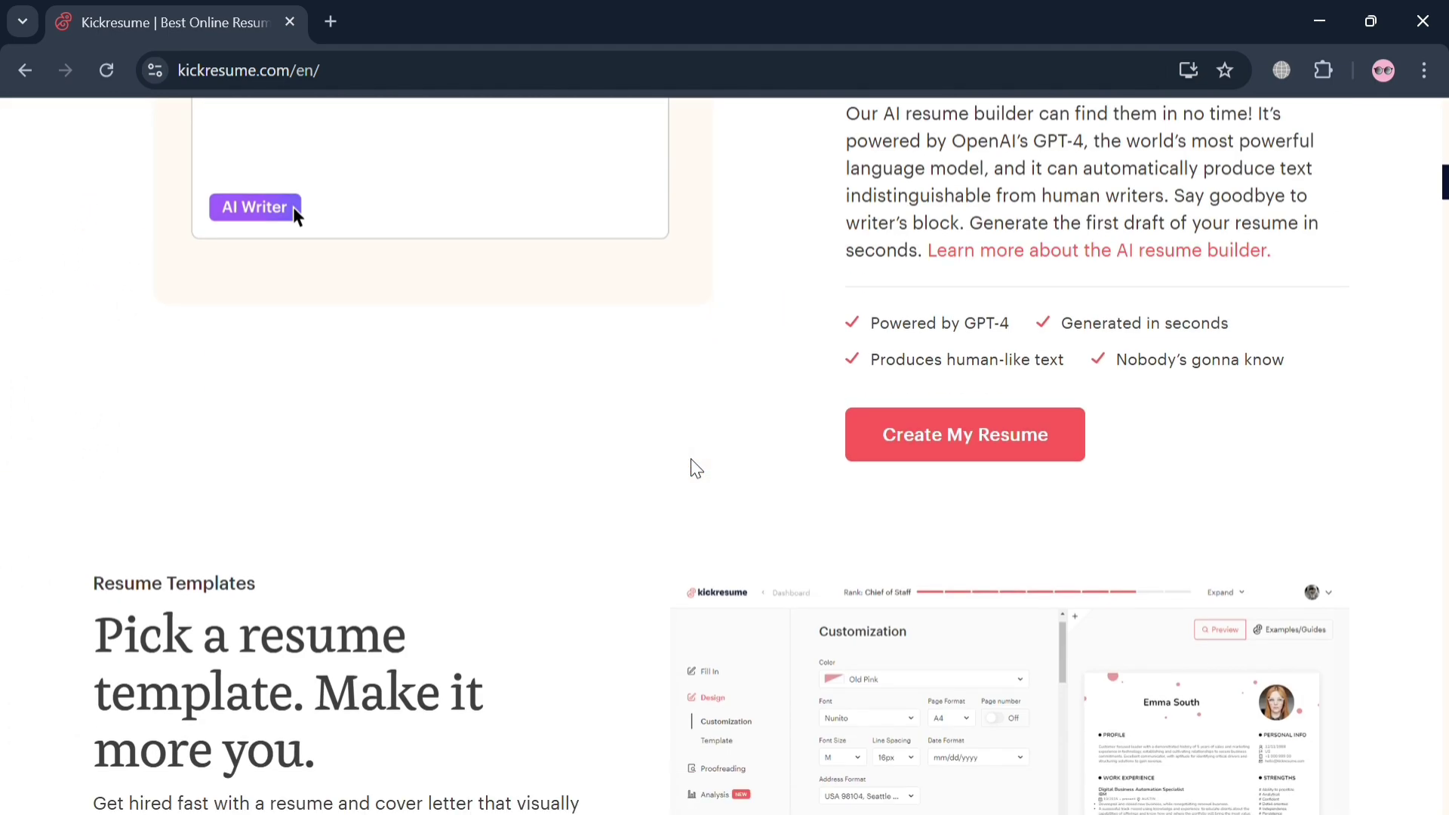
pyautogui.scroll(-8, 695, 468)
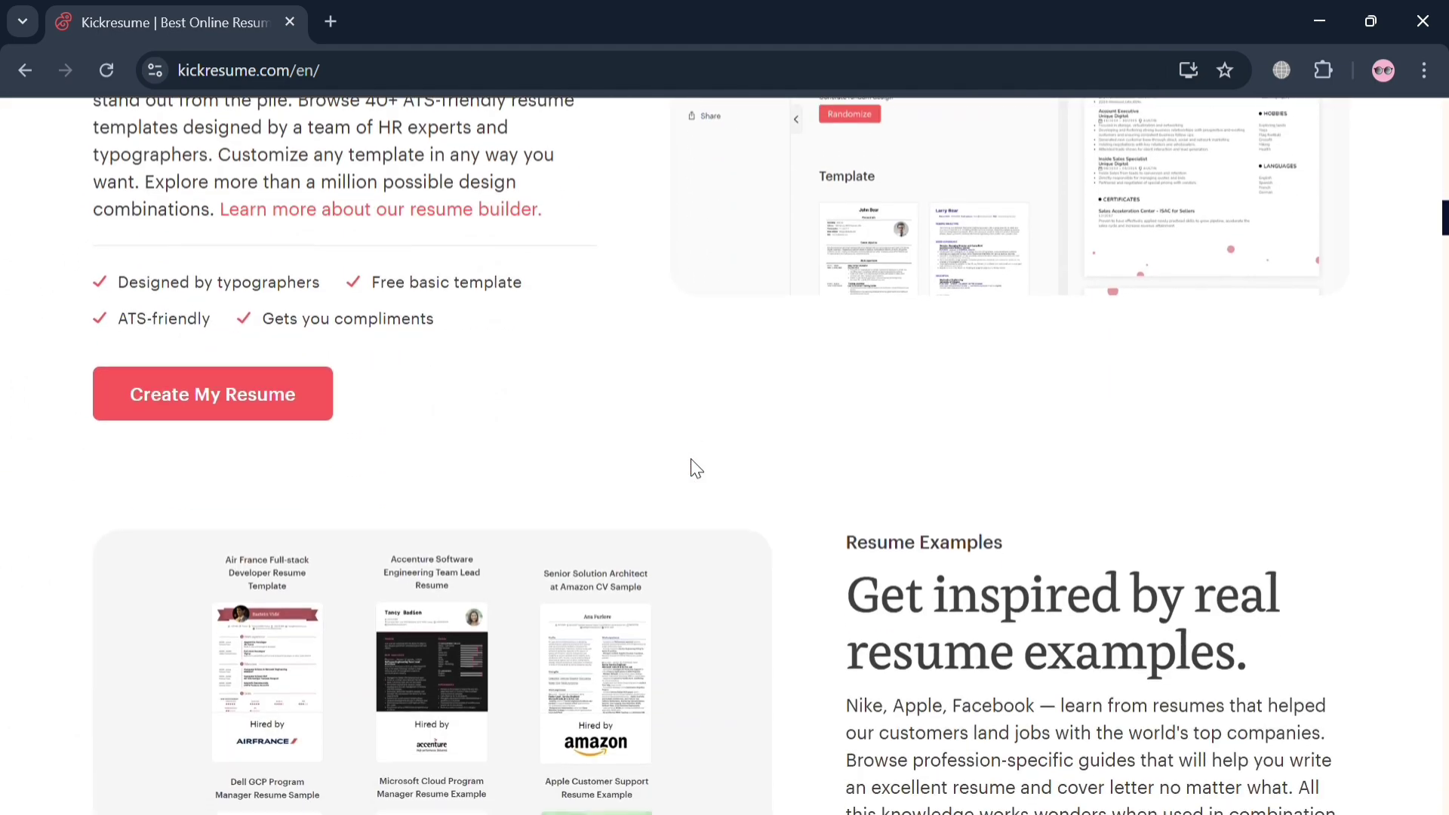
pyautogui.scroll(-12, 695, 469)
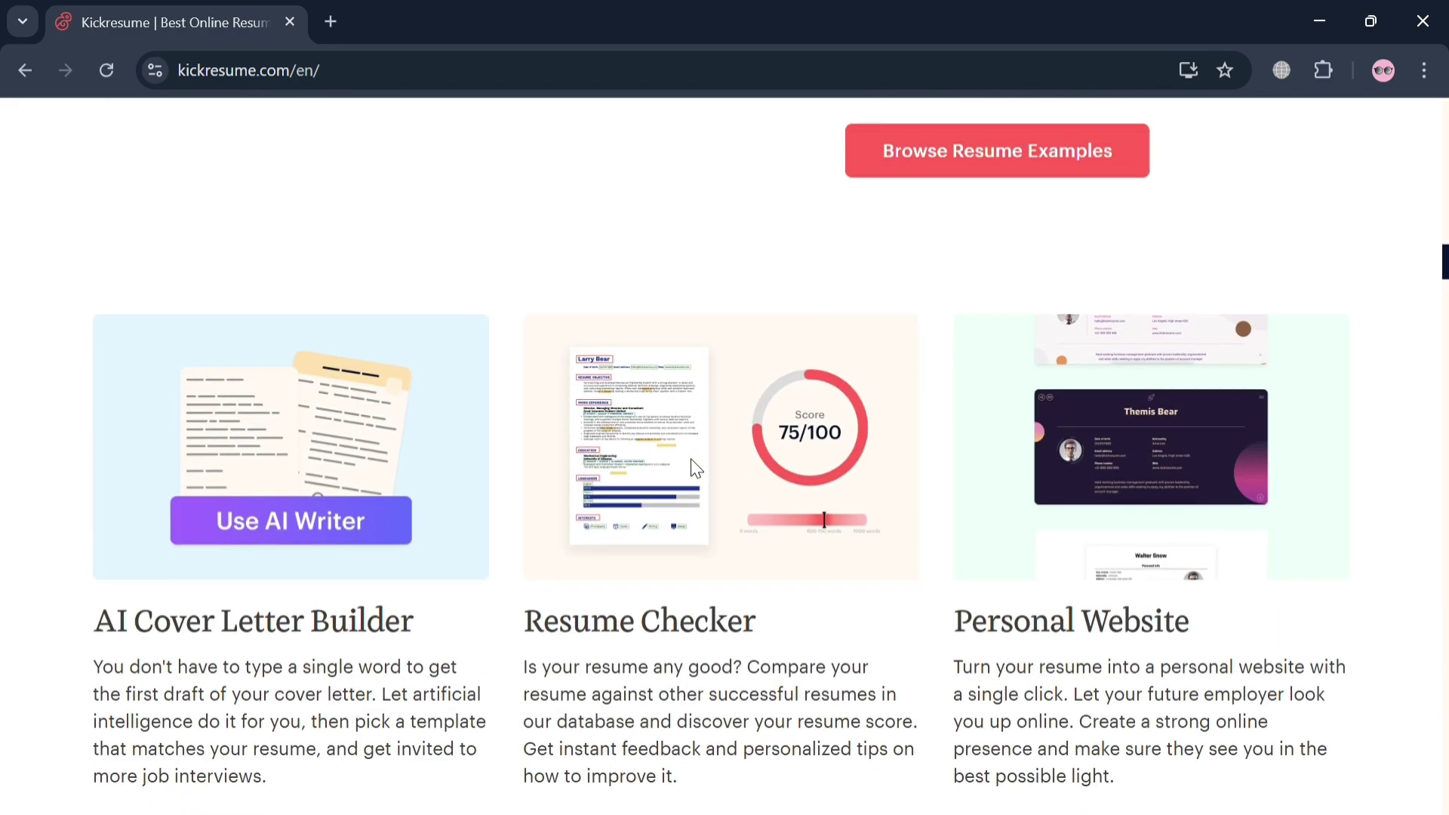
pyautogui.scroll(-7, 695, 469)
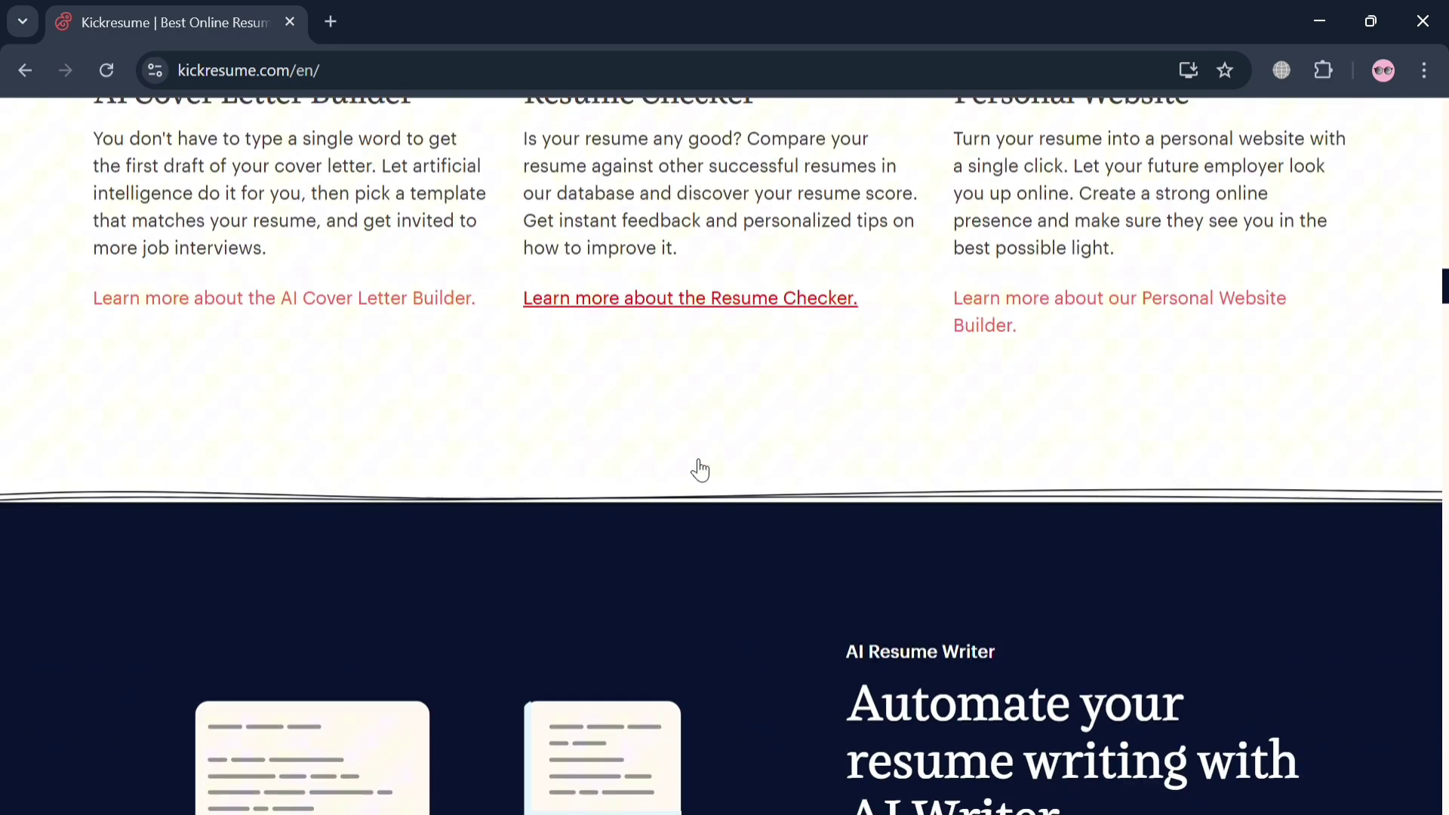
pyautogui.scroll(-5, 699, 467)
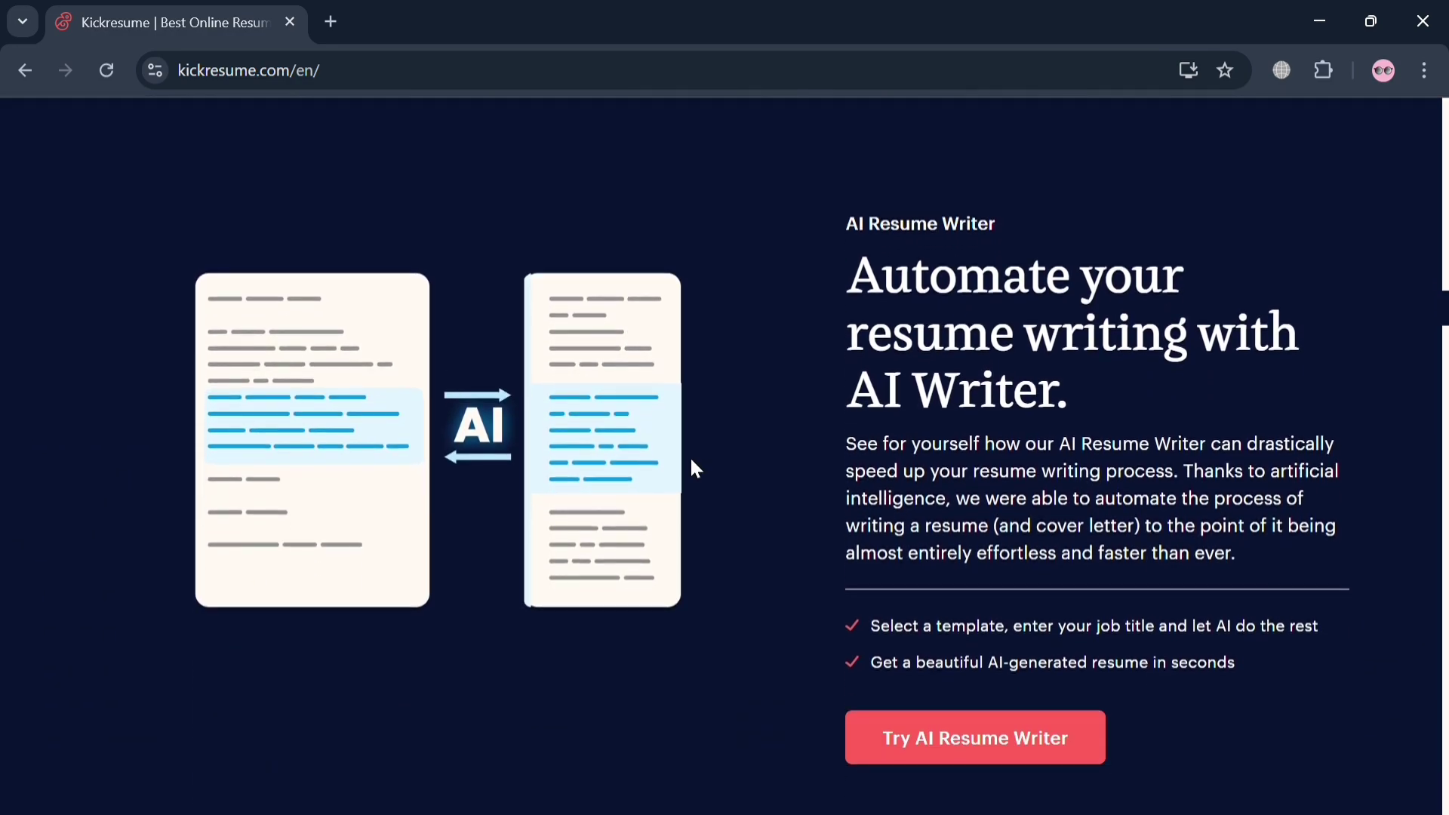
pyautogui.scroll(-8, 694, 467)
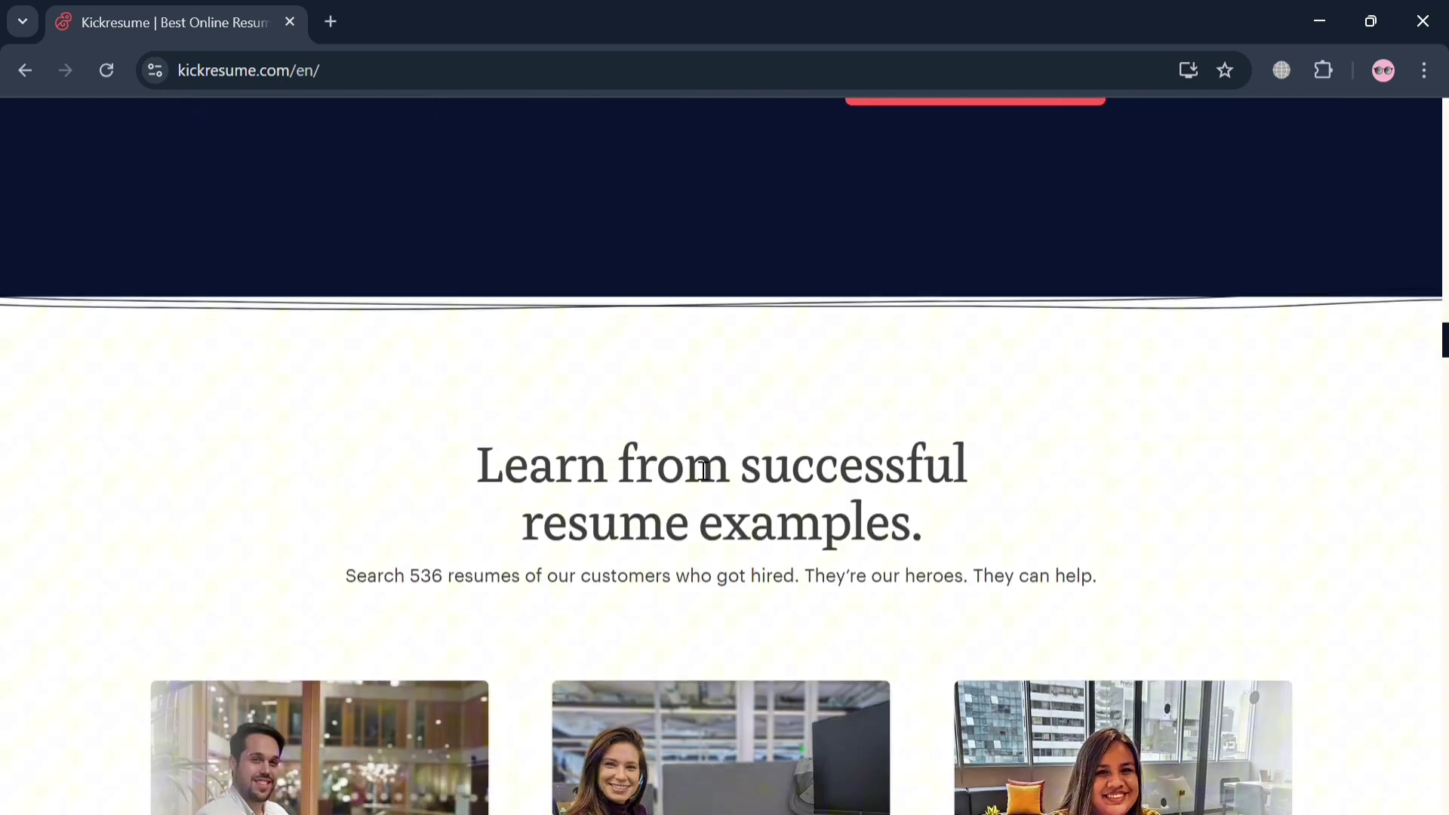
pyautogui.scroll(-9, 701, 469)
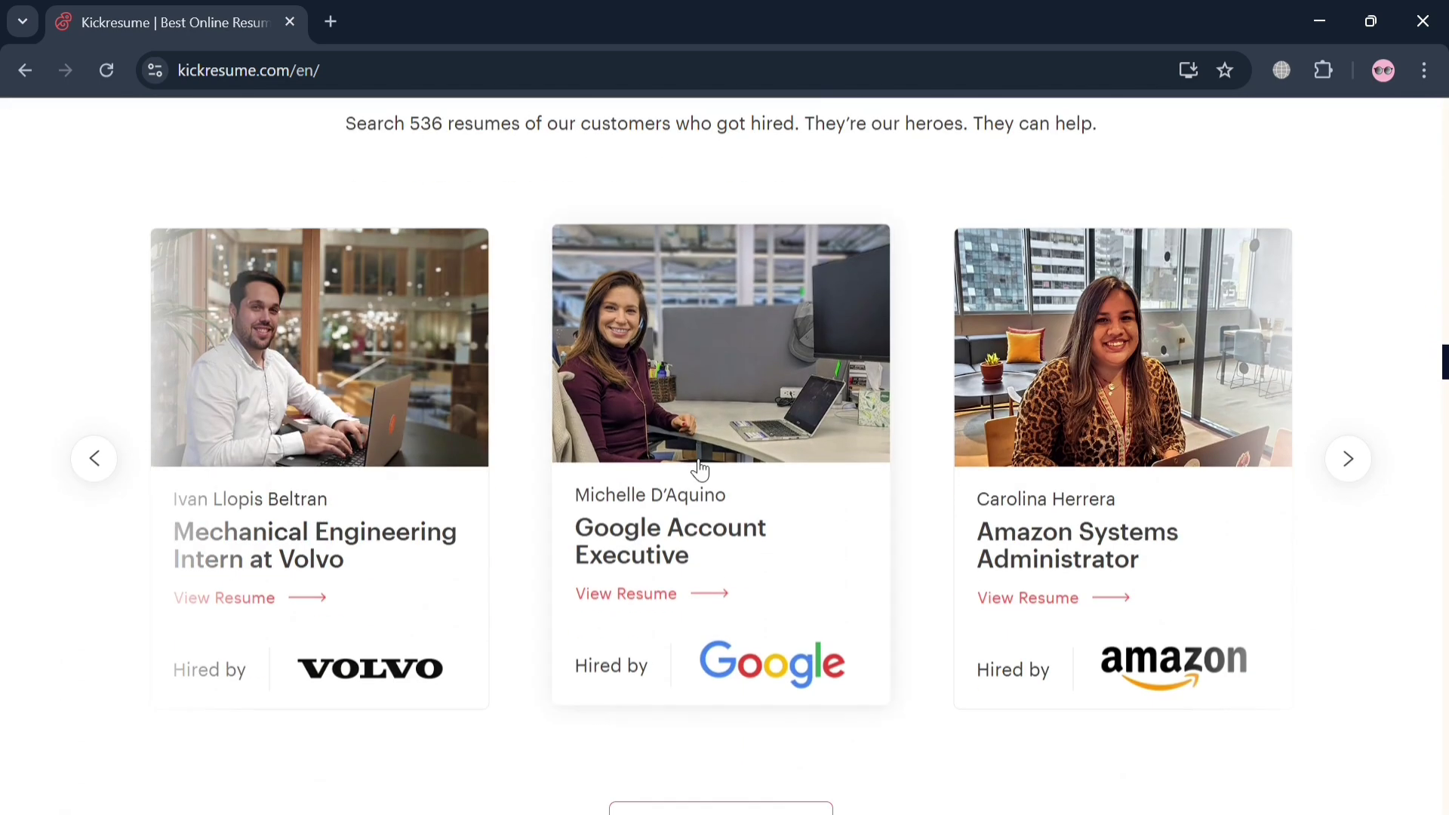
pyautogui.scroll(-7, 699, 469)
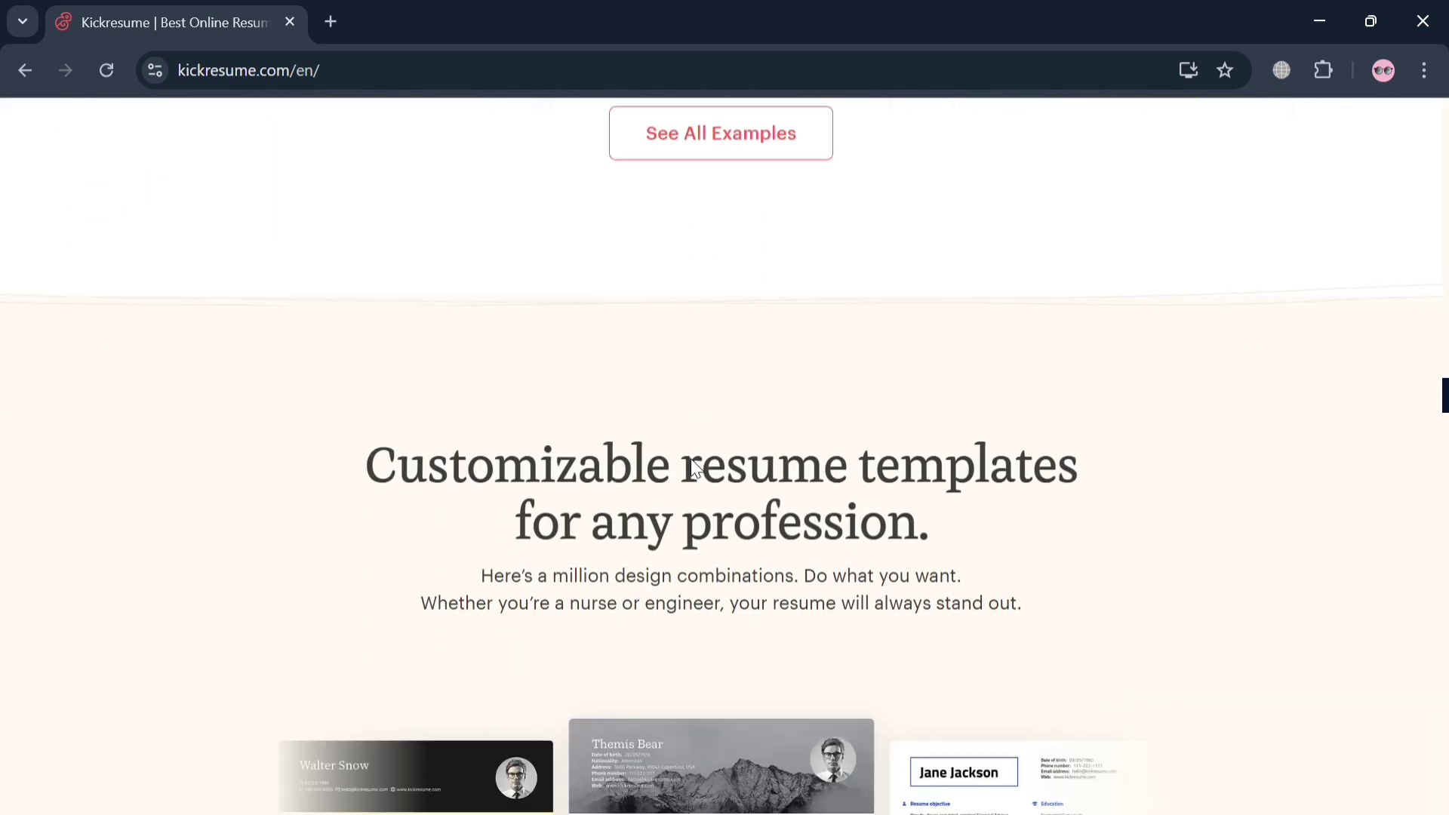
pyautogui.scroll(-2, 701, 469)
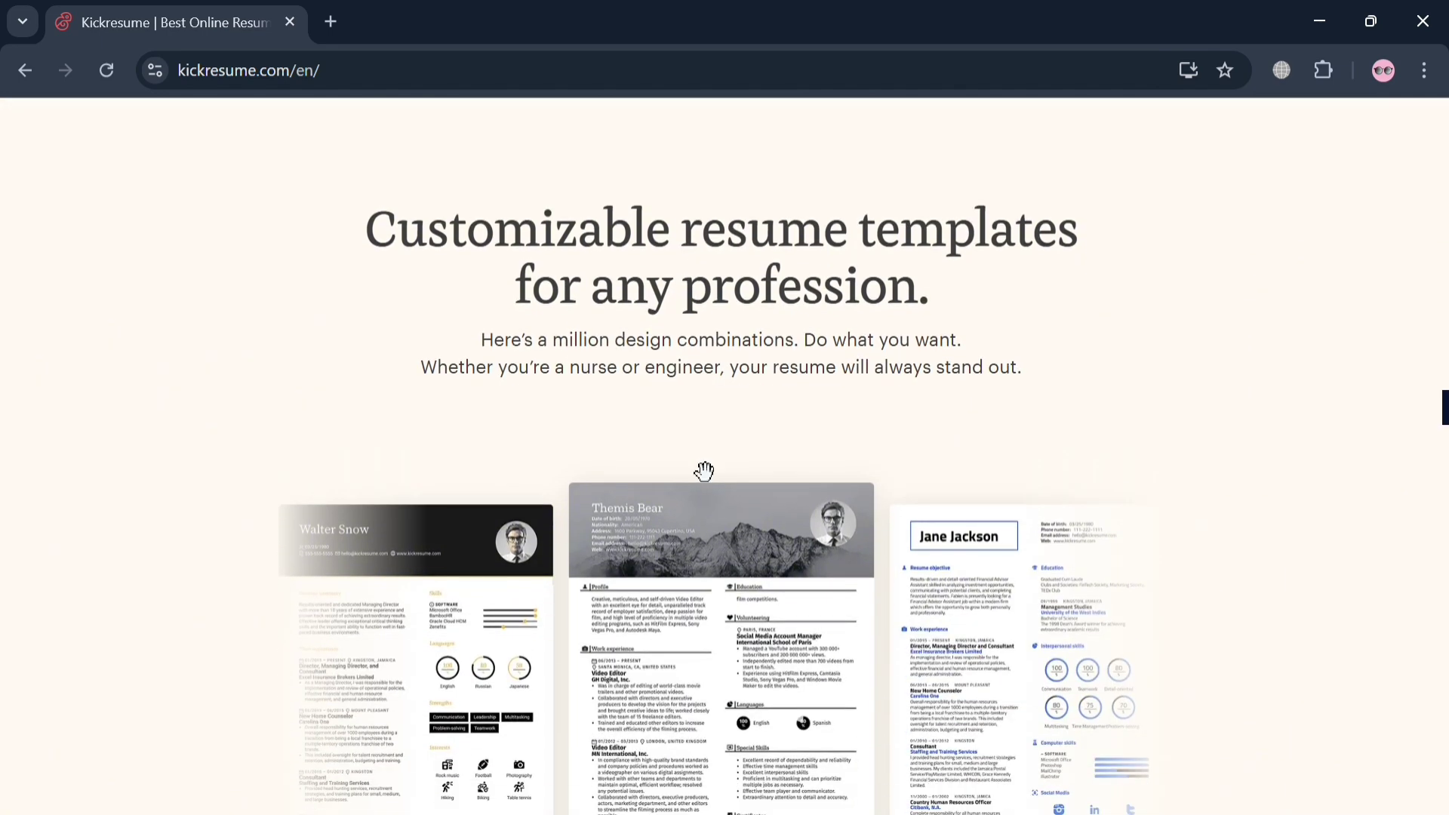
pyautogui.scroll(-2, 703, 471)
pyautogui.scroll(-3, 703, 471)
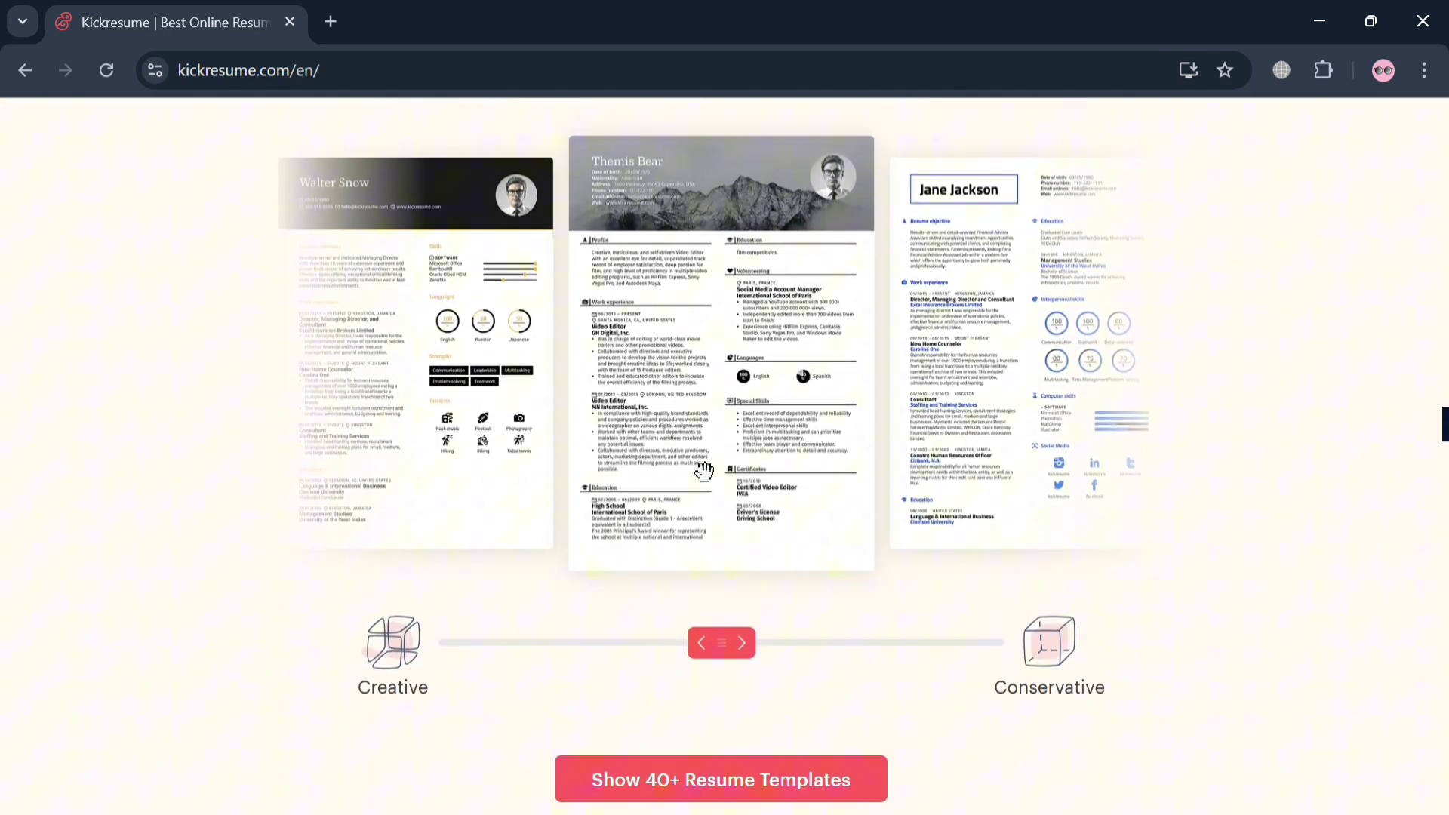
pyautogui.scroll(-2, 704, 469)
pyautogui.scroll(-5, 689, 465)
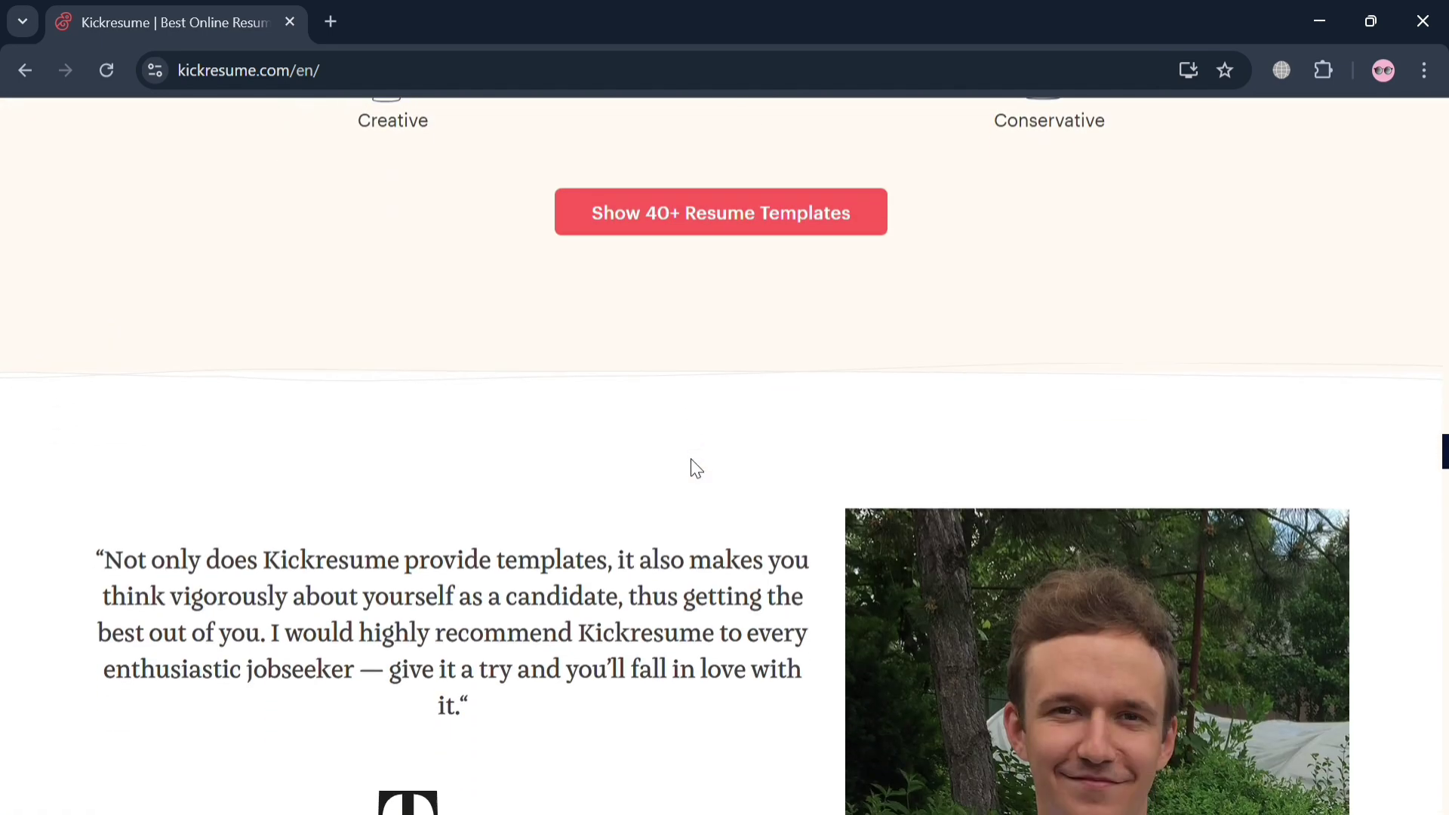
pyautogui.scroll(12, 694, 467)
pyautogui.scroll(-6, 695, 469)
pyautogui.scroll(15, 696, 469)
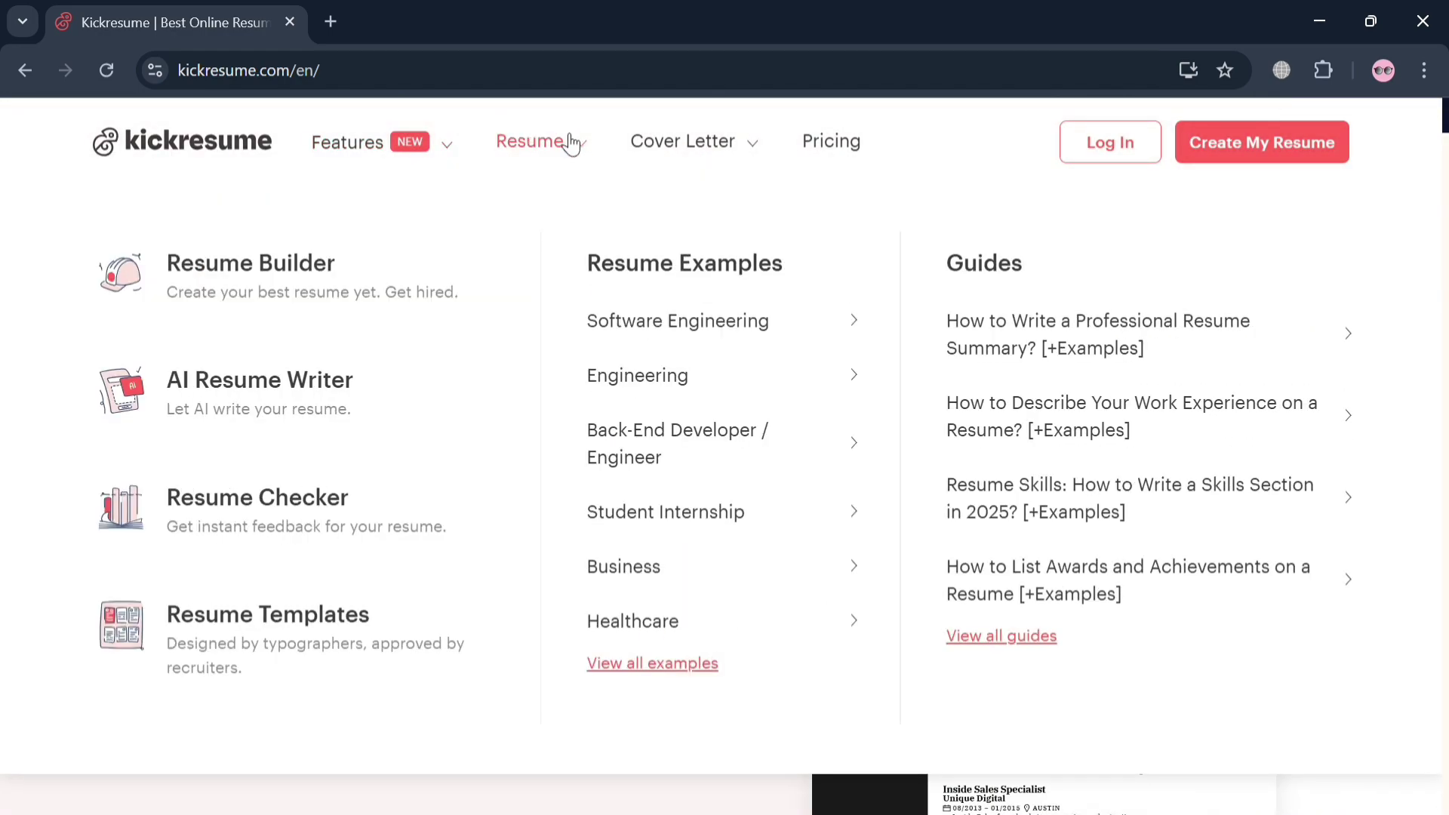
# Go to the Pricing page and review the Yearly, Quarterly, Monthly and Free plans
pyautogui.moveTo(750, 159)
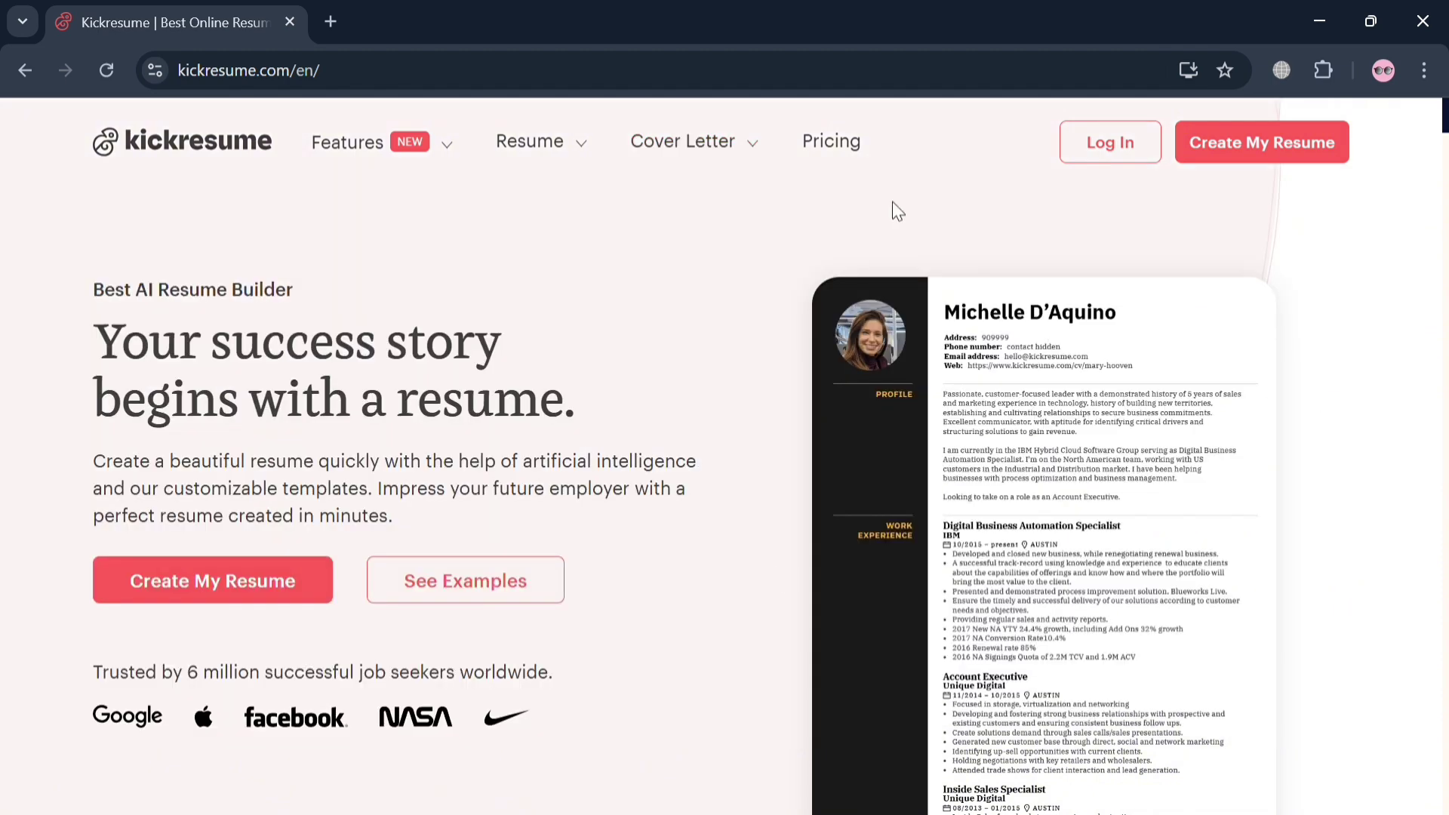
pyautogui.click(863, 143)
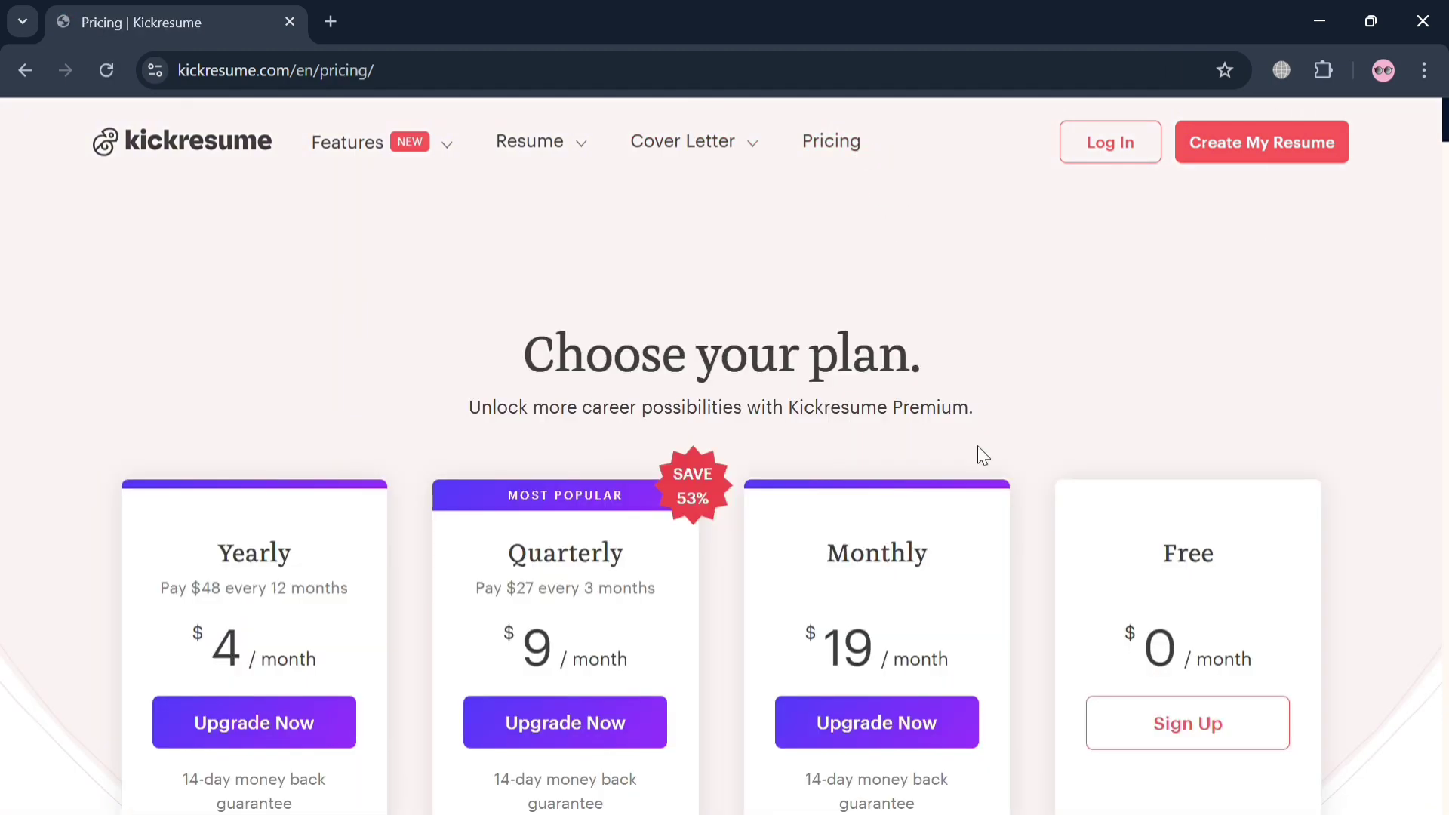
pyautogui.scroll(-4, 1004, 509)
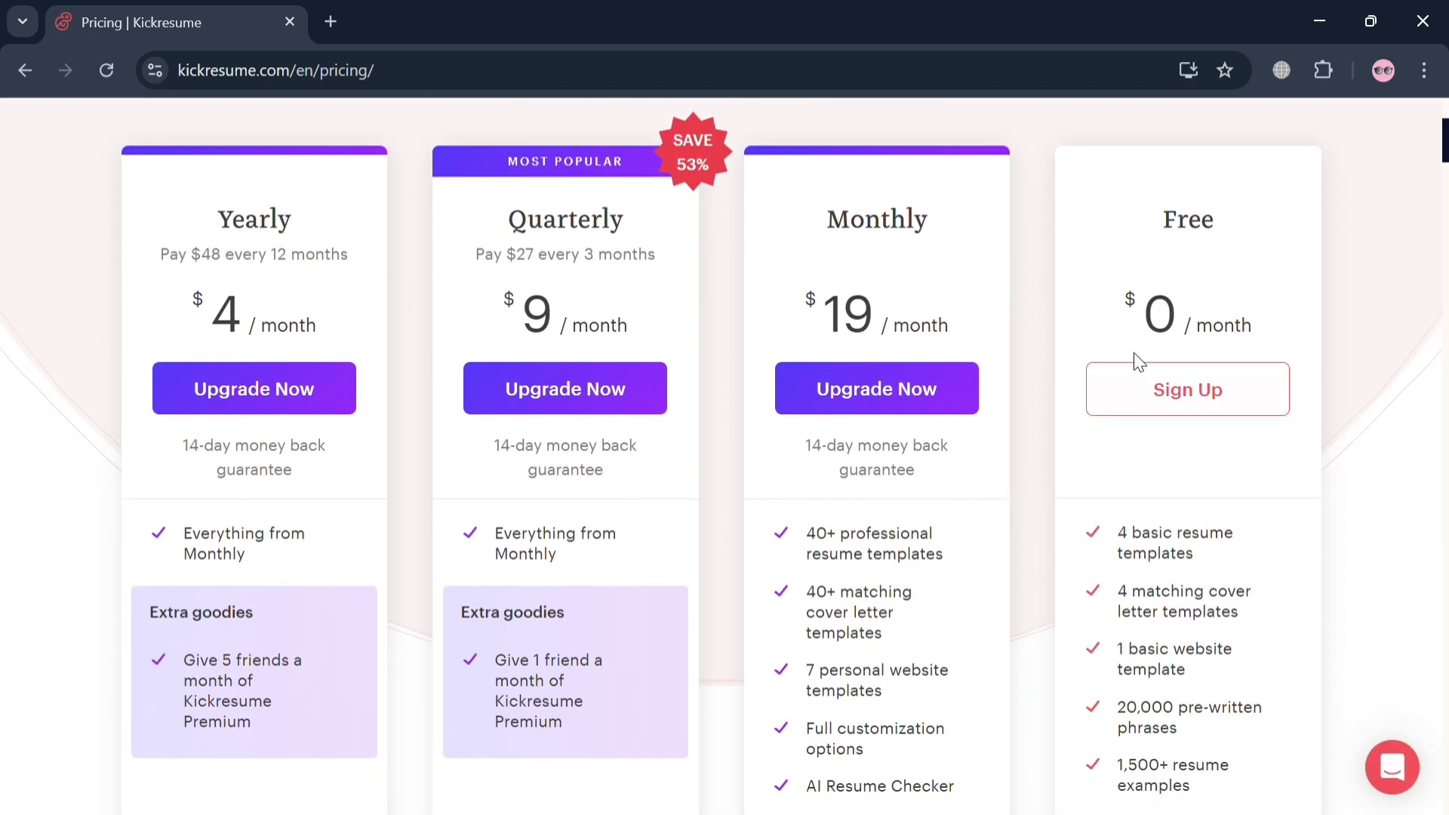
pyautogui.scroll(-1, 1155, 619)
pyautogui.scroll(5, 1142, 658)
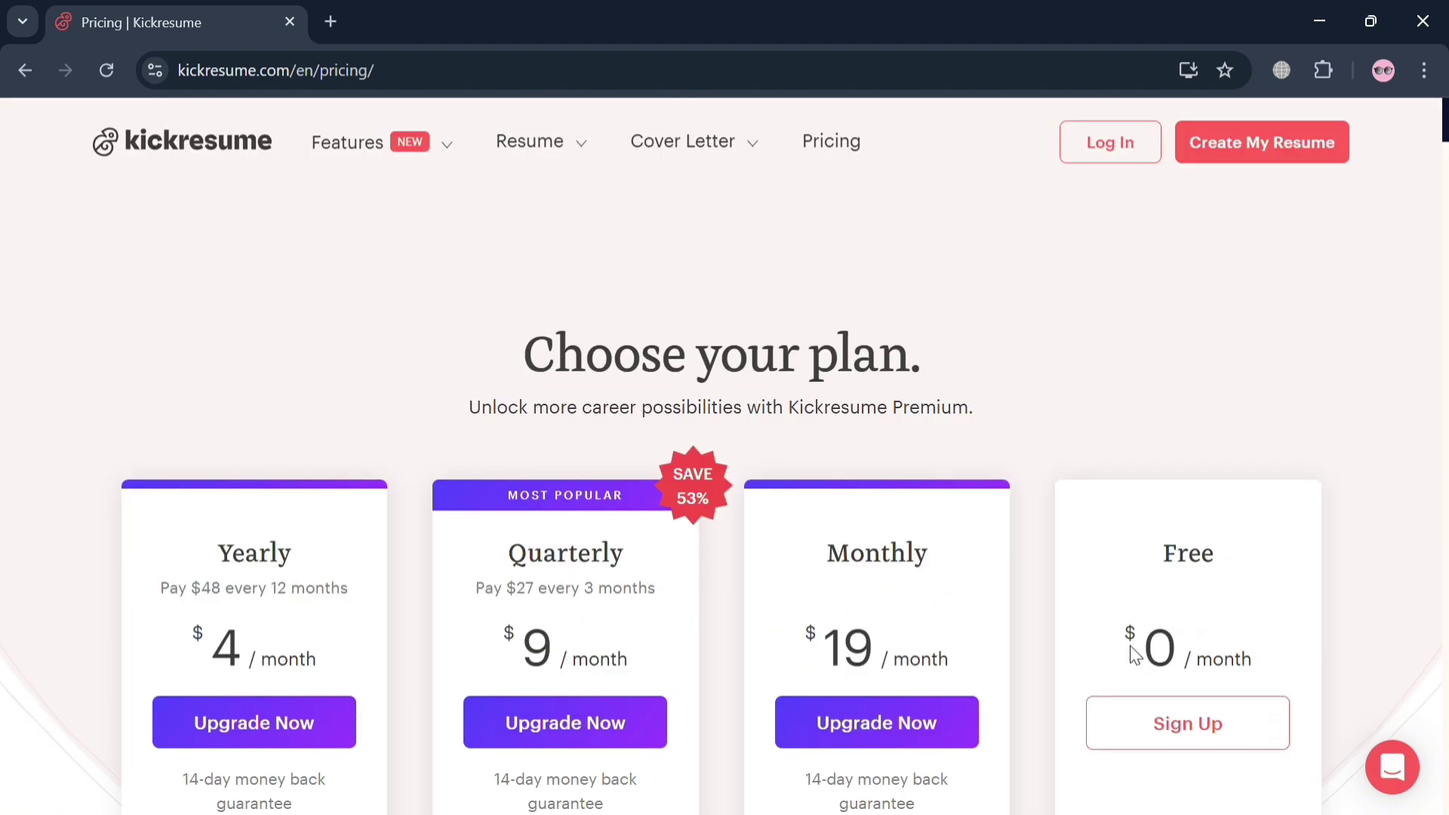
# Start creating a new resume and sign up with a Google account
pyautogui.click(1250, 145)
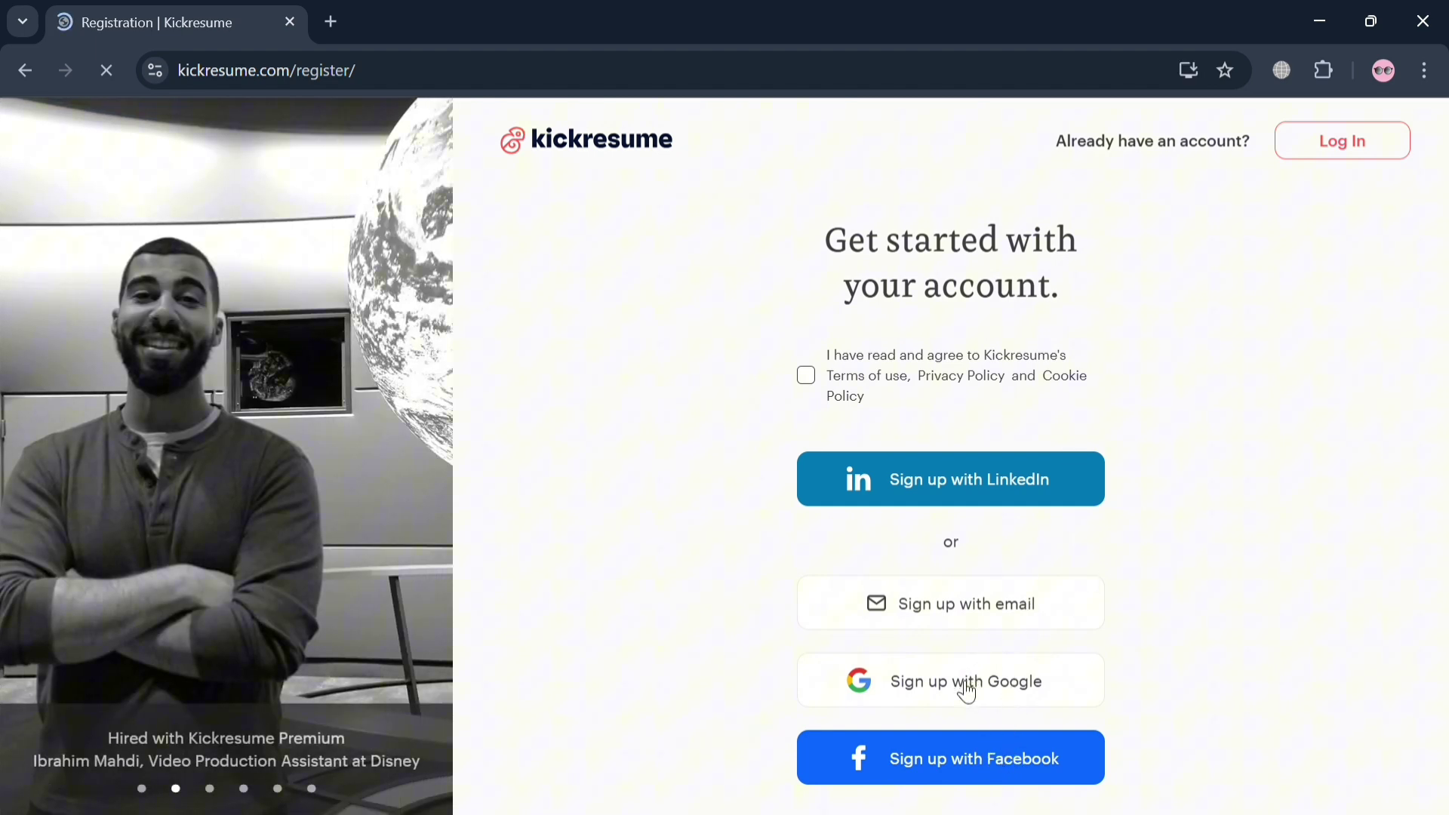
pyautogui.click(967, 688)
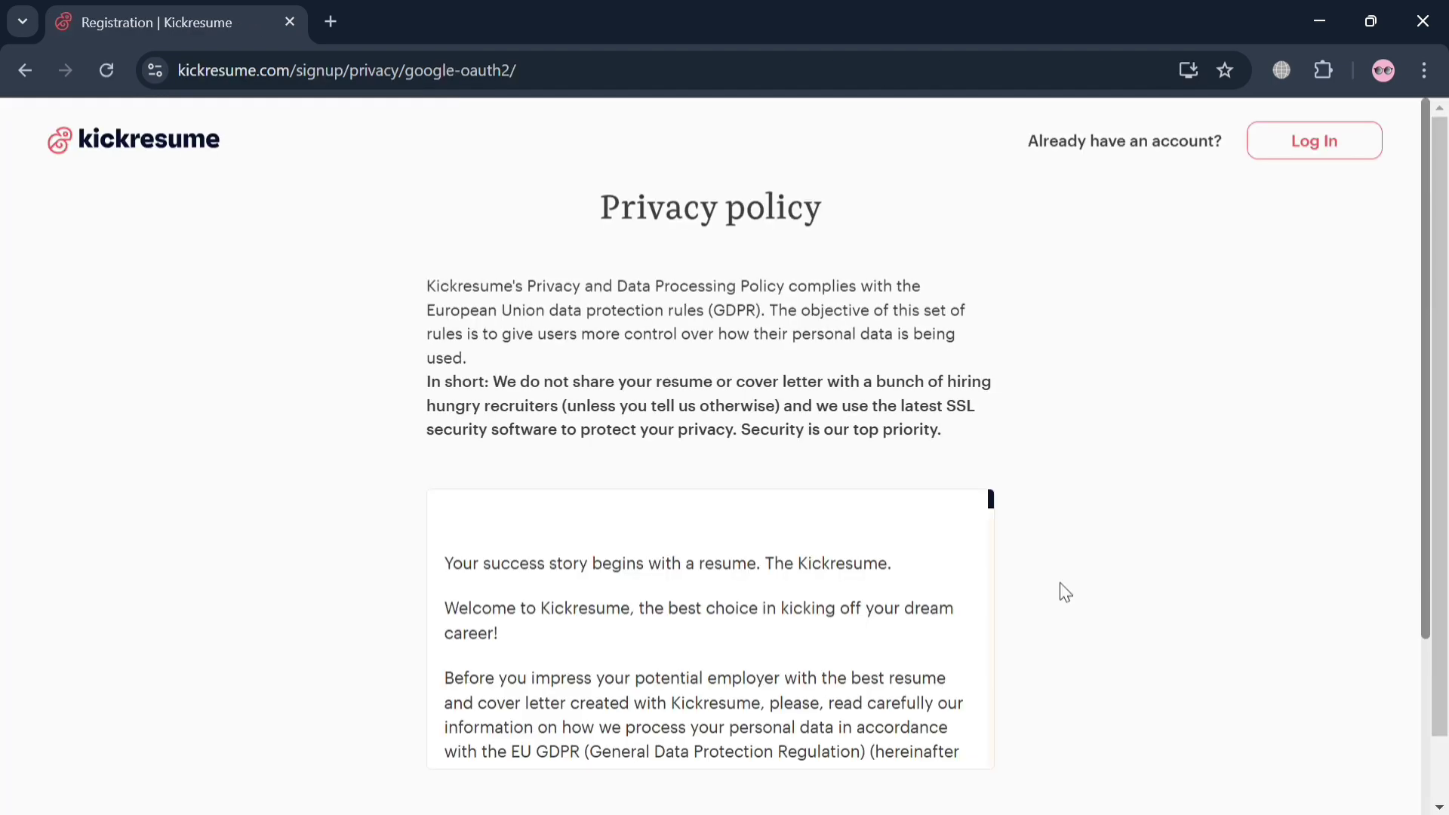
# Agree to the terms and privacy policy and opt in to personalized job offers
pyautogui.scroll(-10, 873, 510)
pyautogui.scroll(-15, 872, 510)
pyautogui.scroll(-1, 879, 521)
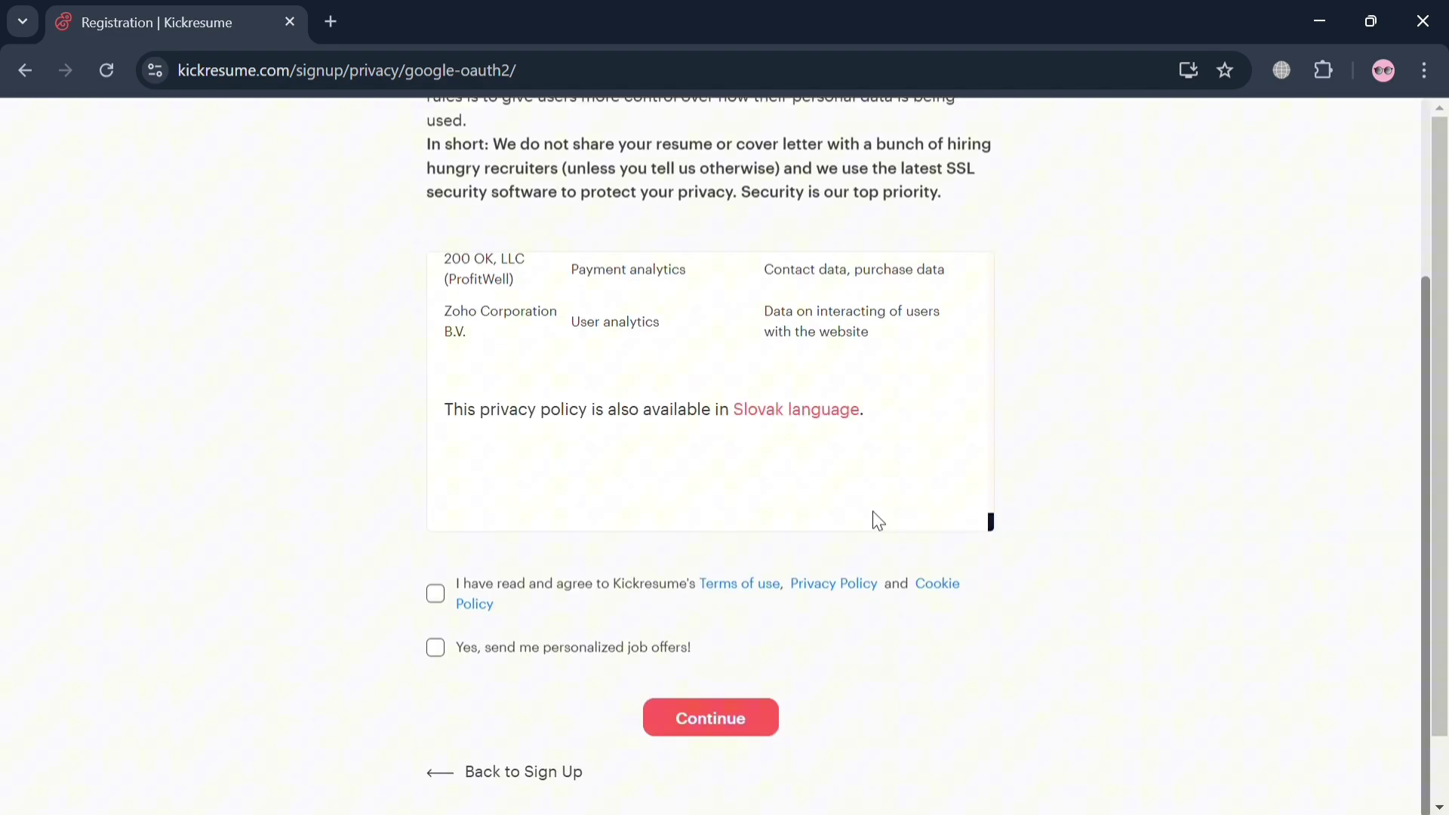
pyautogui.click(438, 596)
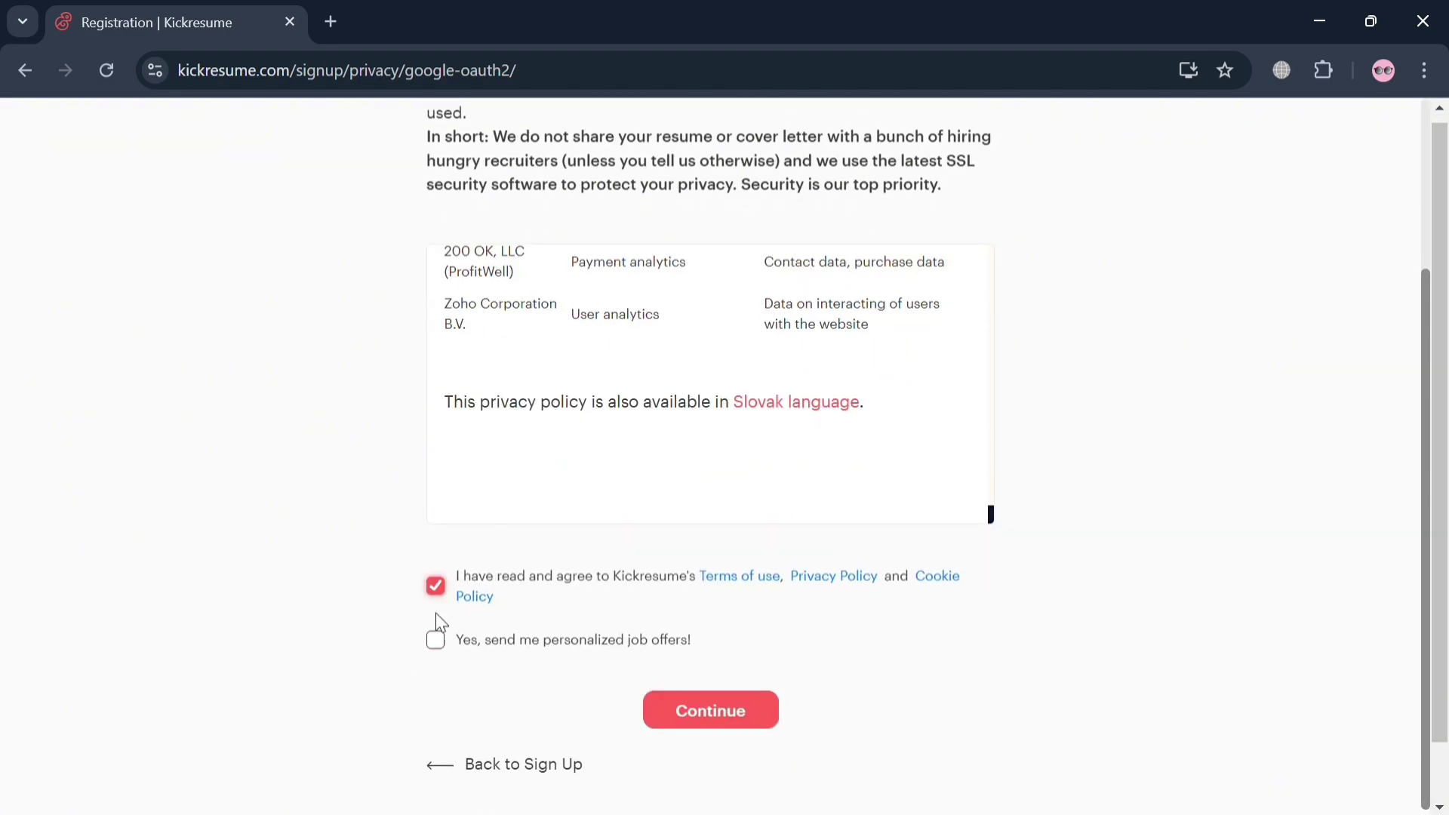
pyautogui.click(435, 640)
pyautogui.scroll(-1, 435, 640)
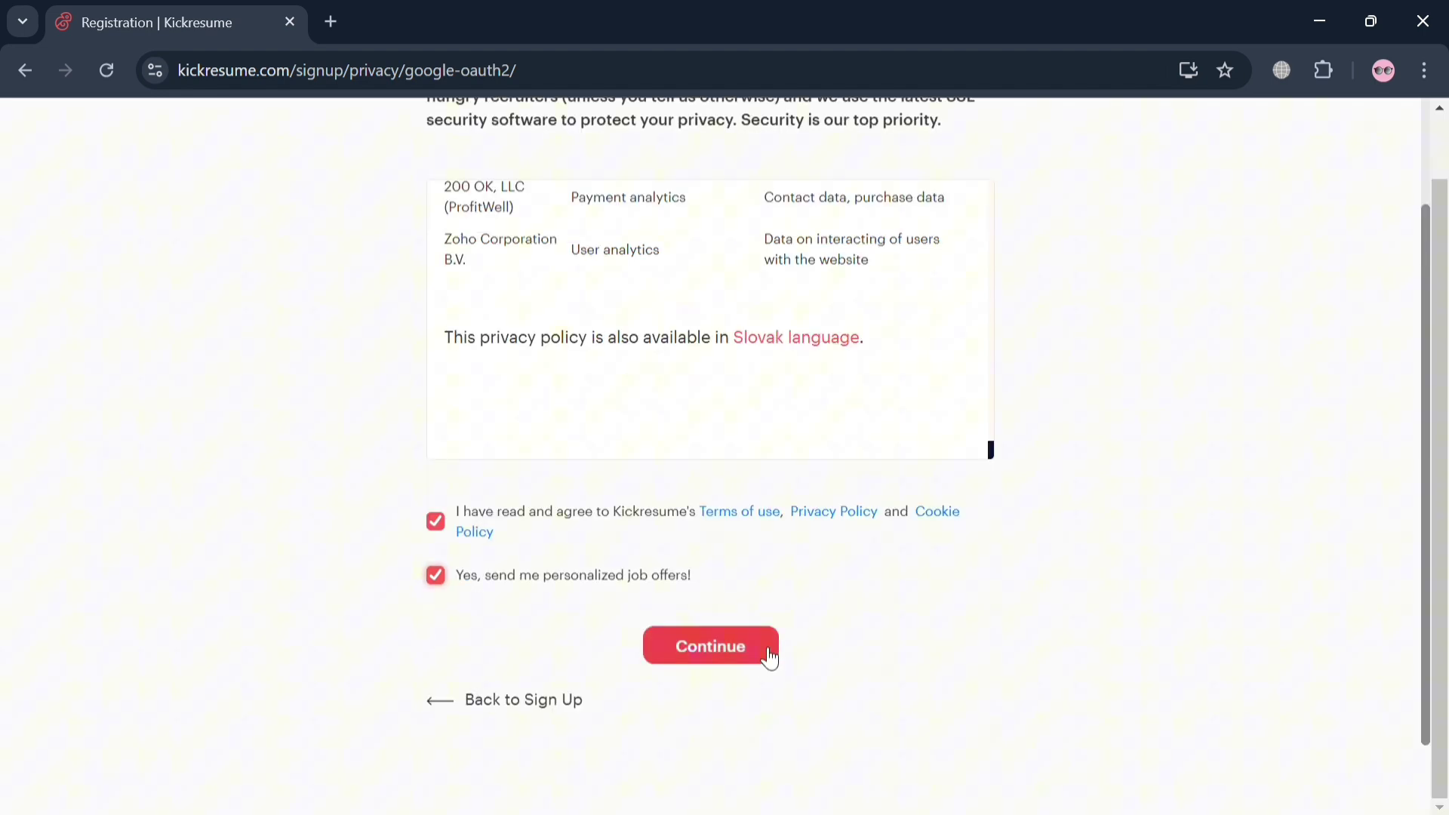
# Continue past the privacy policy and choose to create a new resume with AI
pyautogui.click(757, 648)
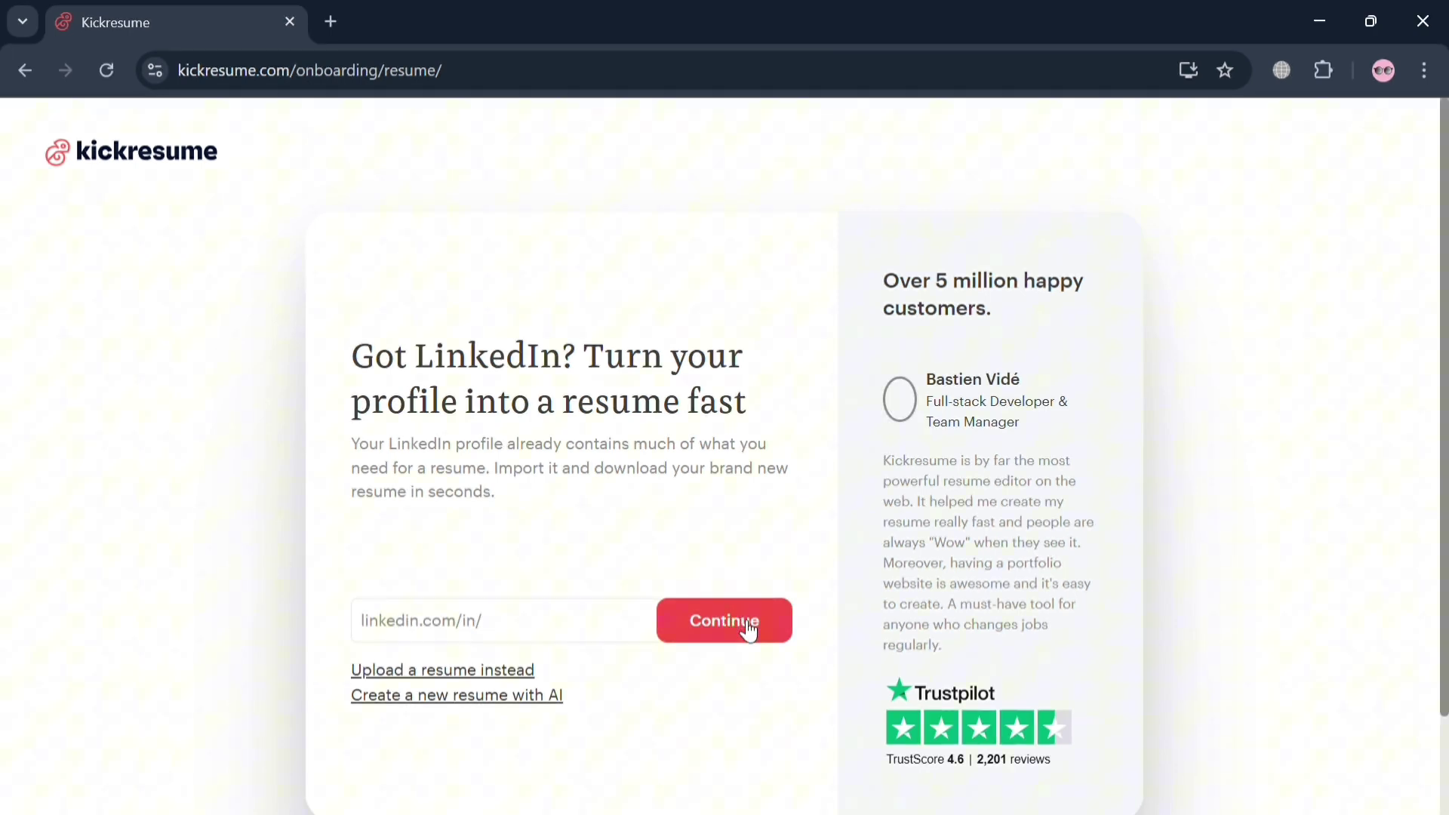
pyautogui.scroll(-2, 750, 627)
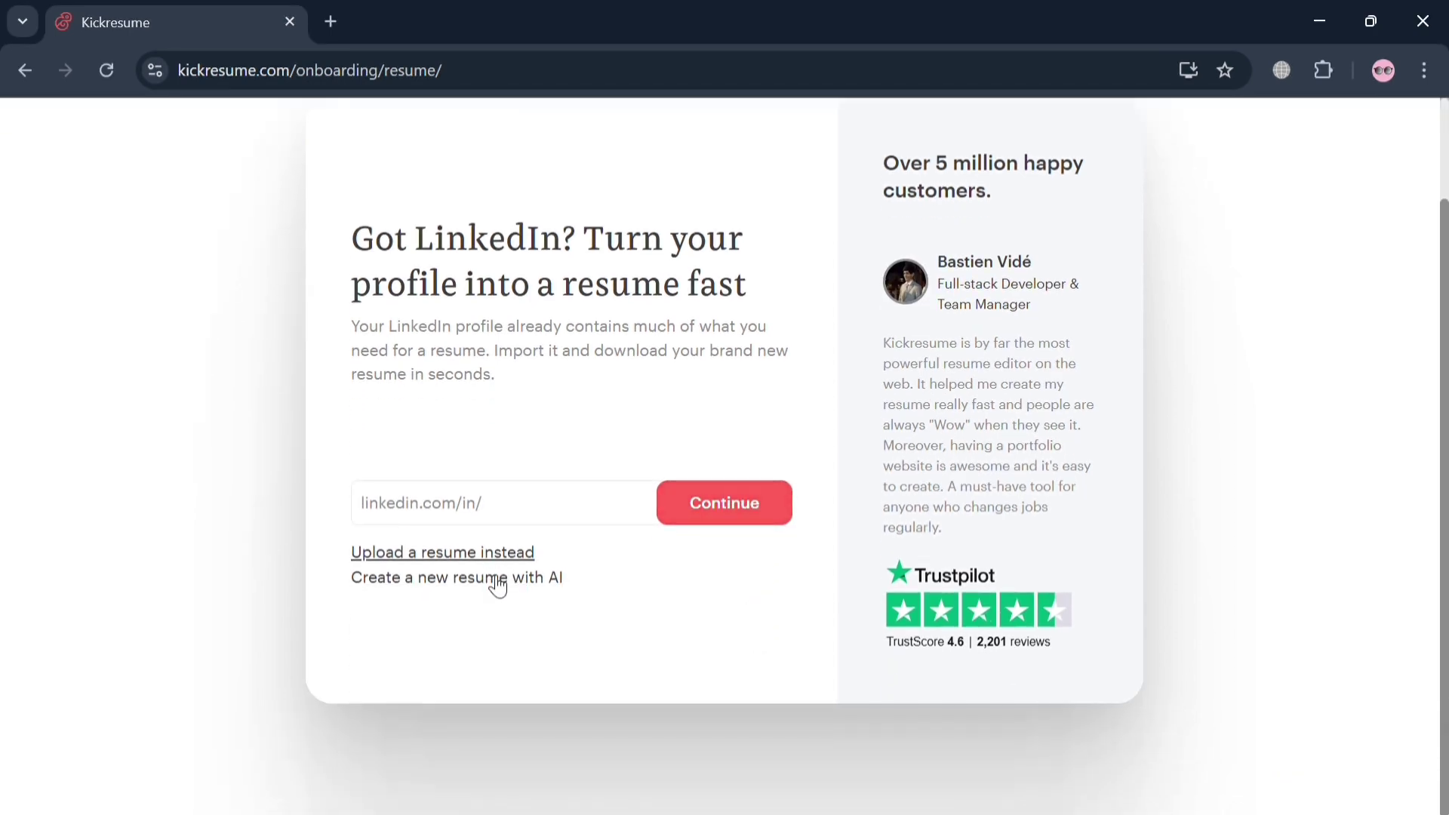
pyautogui.click(497, 579)
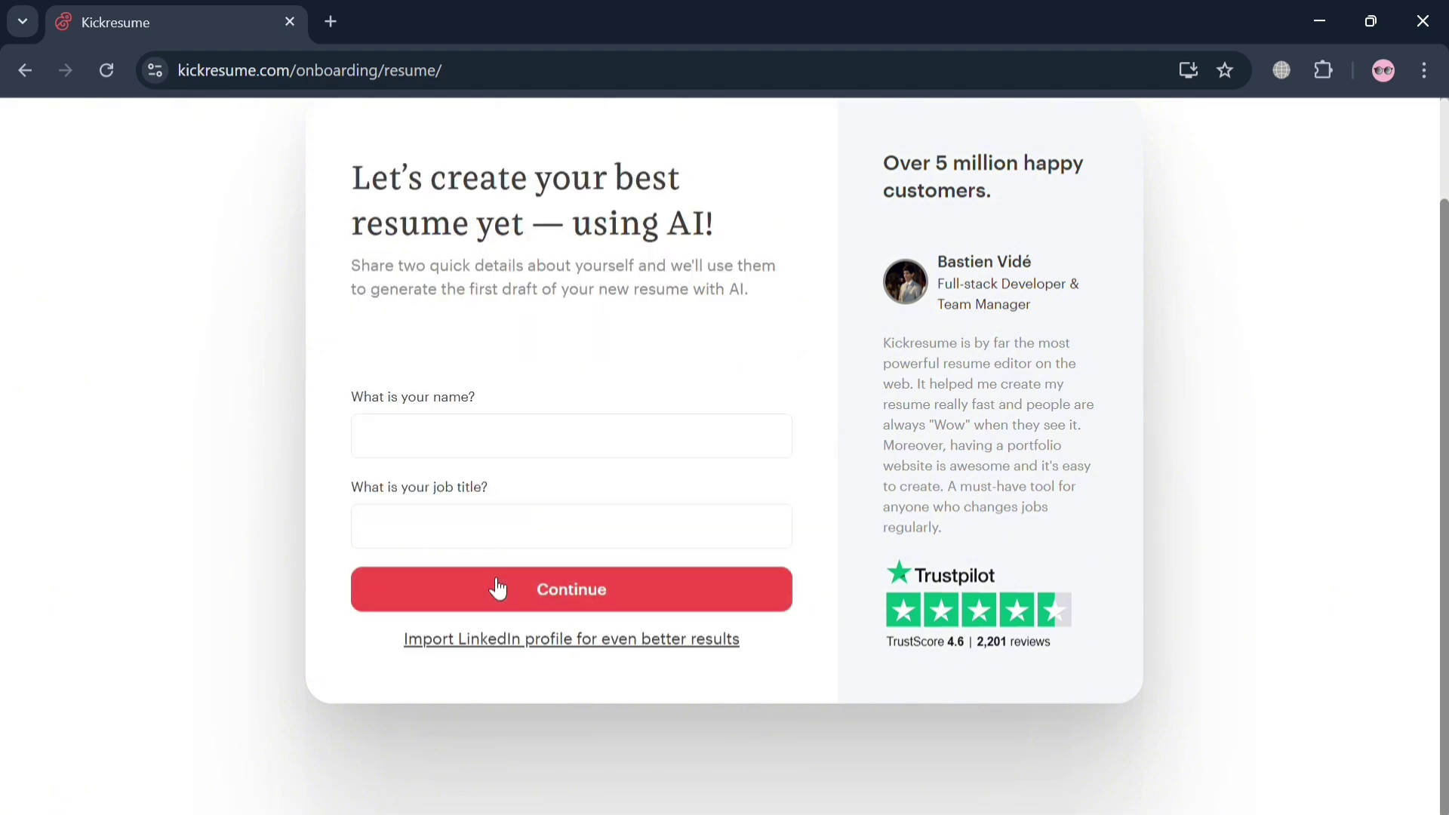
# Enter the person's name and the job title Graphic Designer, then submit
pyautogui.click(501, 434)
pyautogui.click(546, 541)
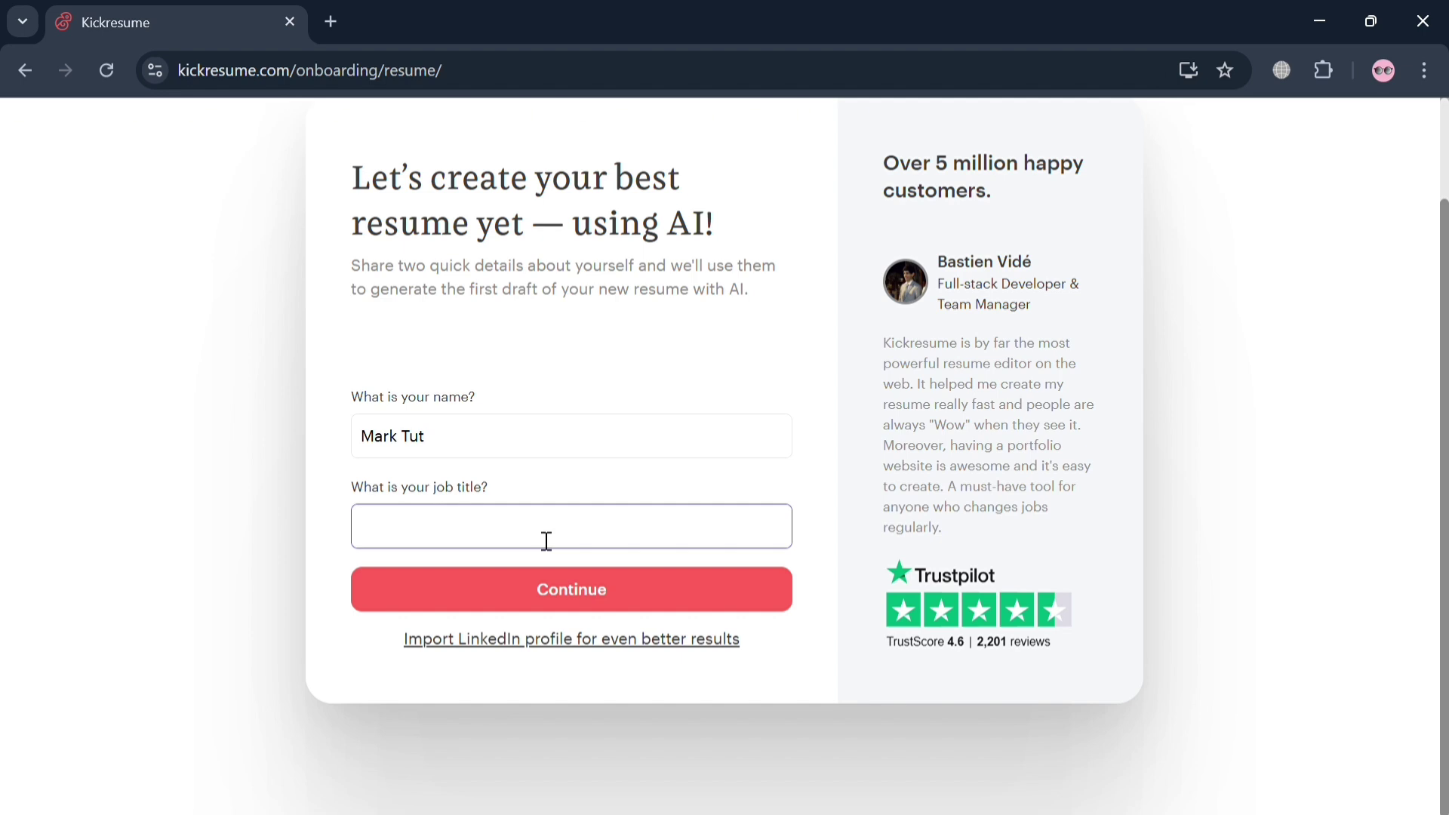
pyautogui.write('Graphic')
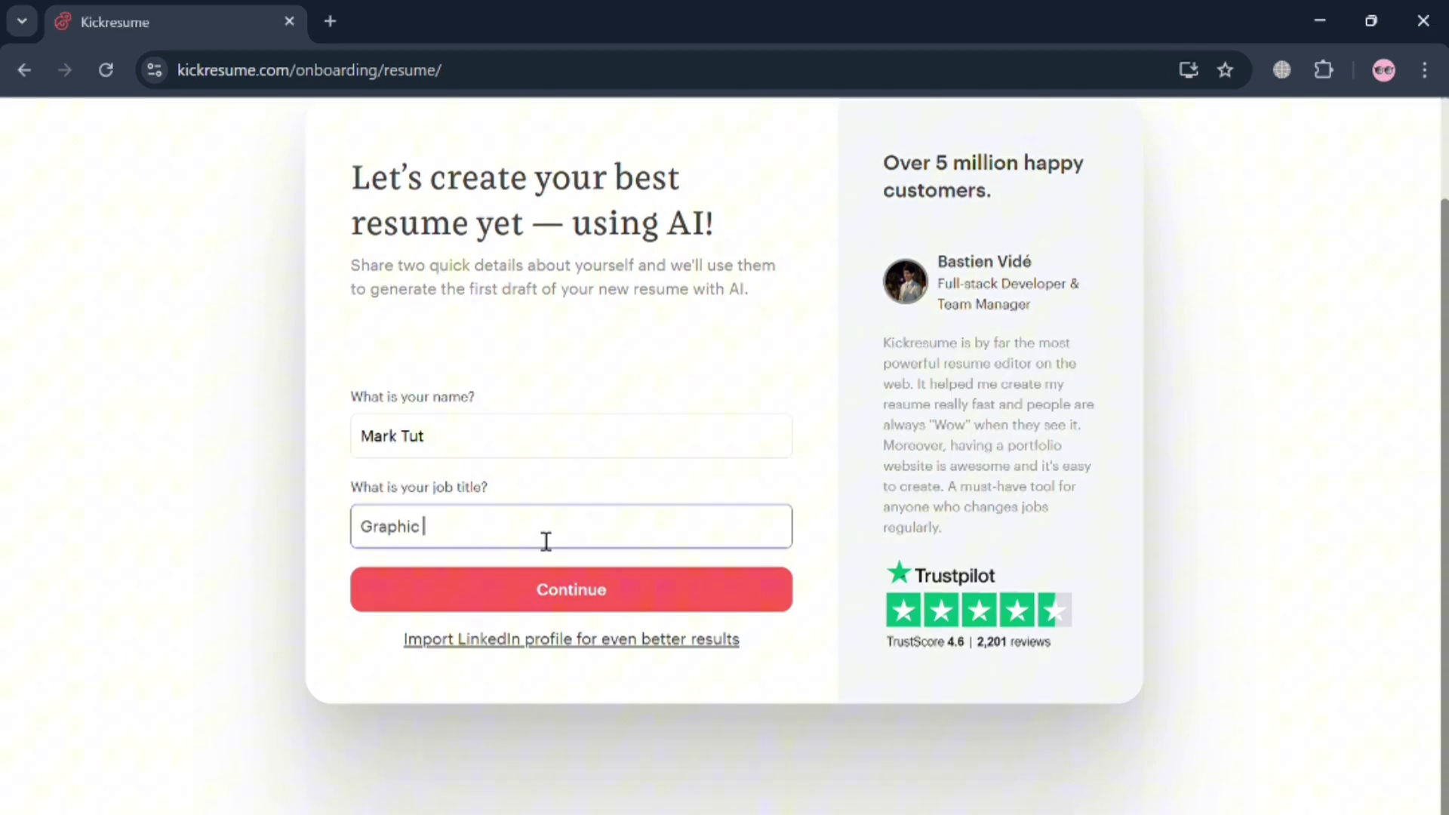
pyautogui.write(' Designer')
pyautogui.press('Return')
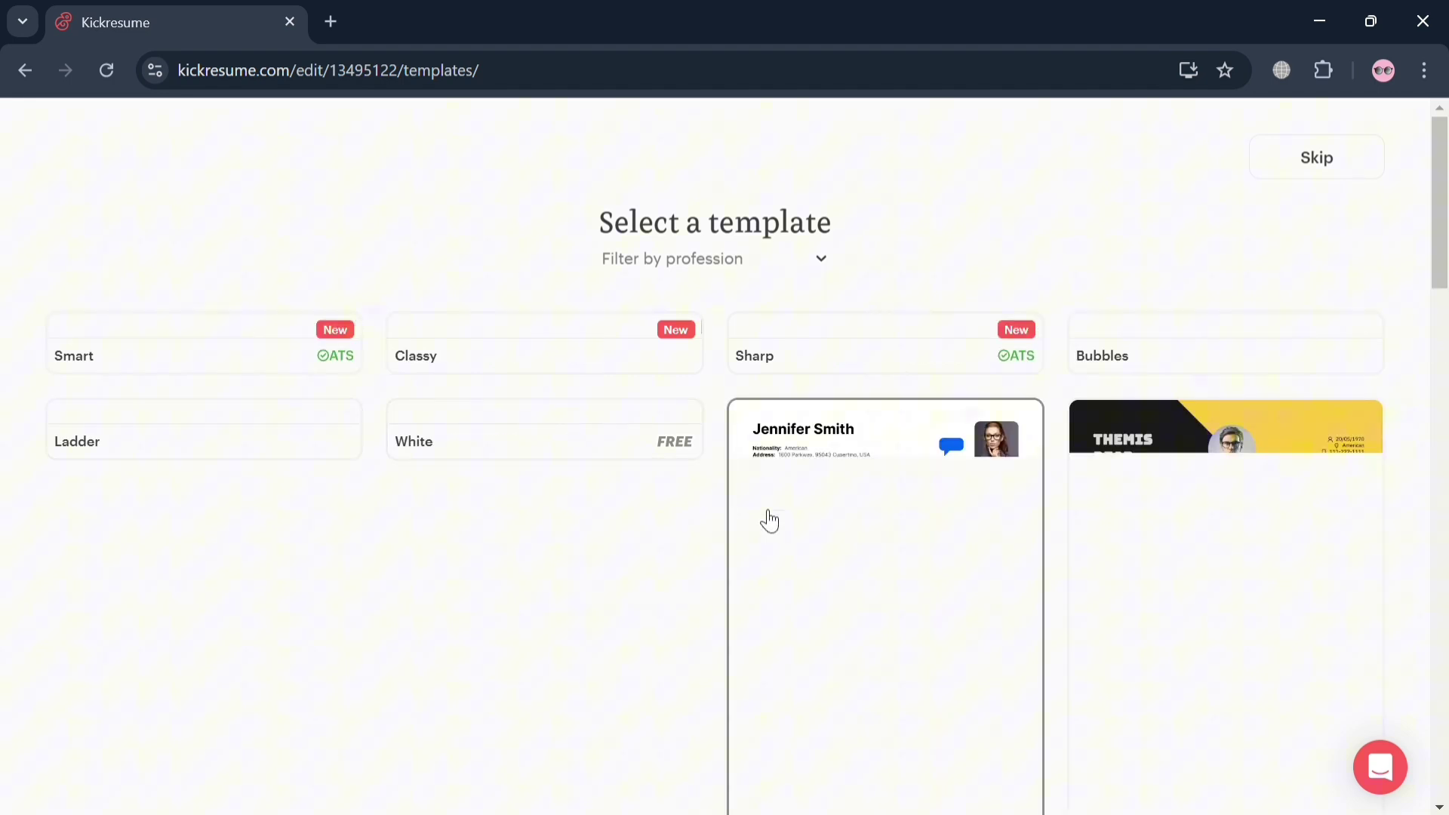
# Reload the template gallery and pick the free White template to open the Fill In editor
pyautogui.scroll(-2, 1099, 604)
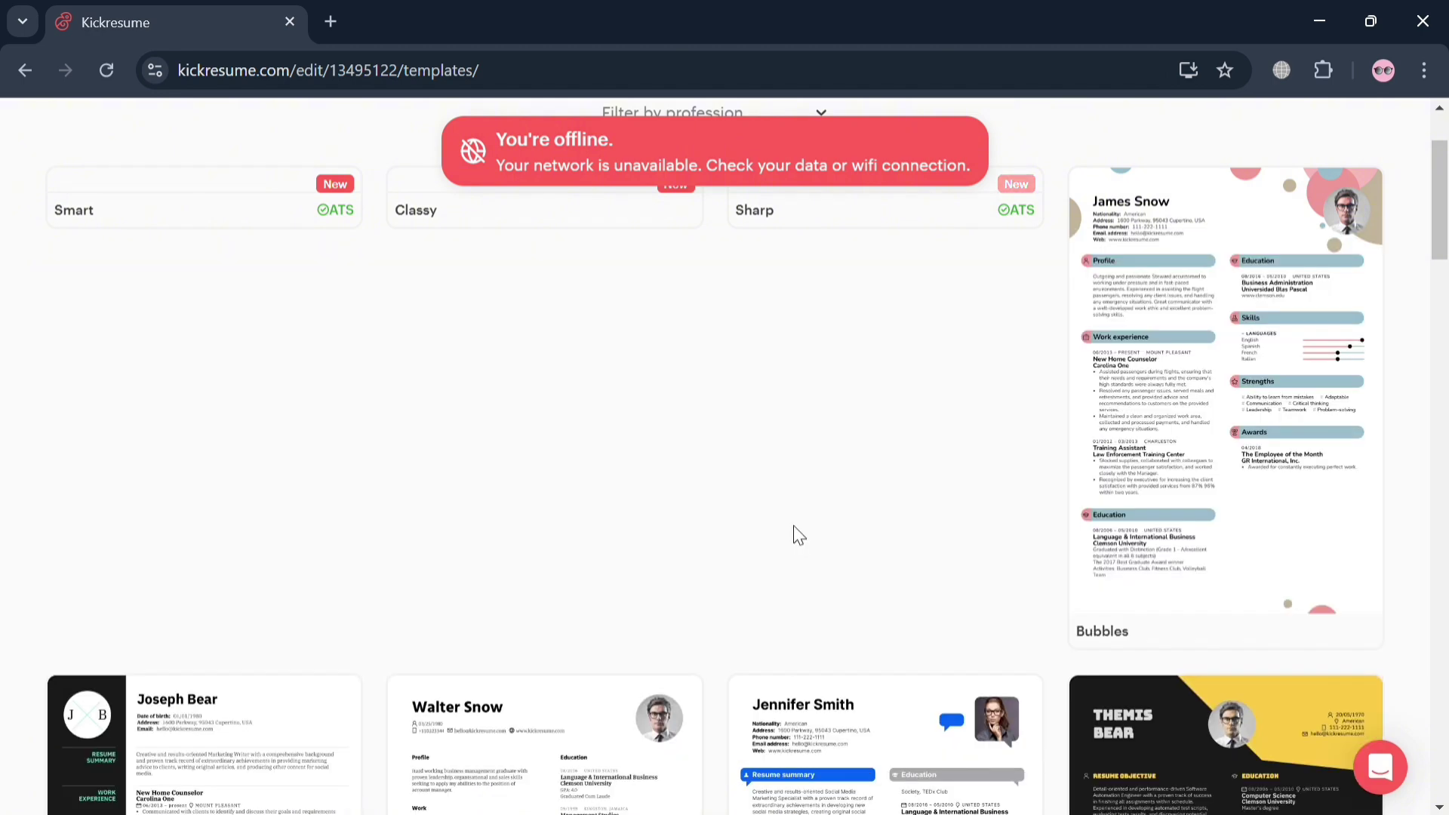
pyautogui.scroll(2, 794, 525)
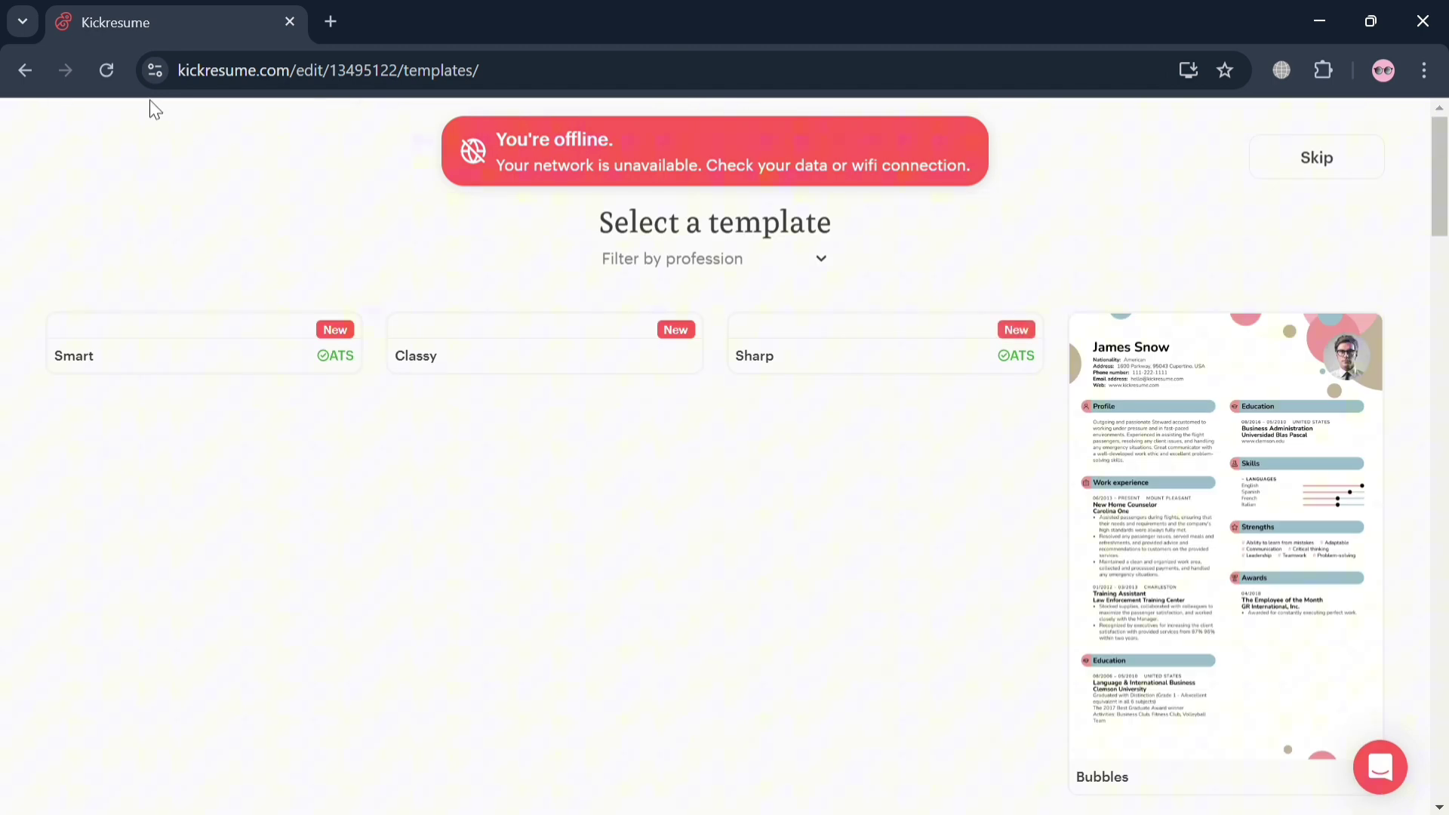
pyautogui.click(109, 73)
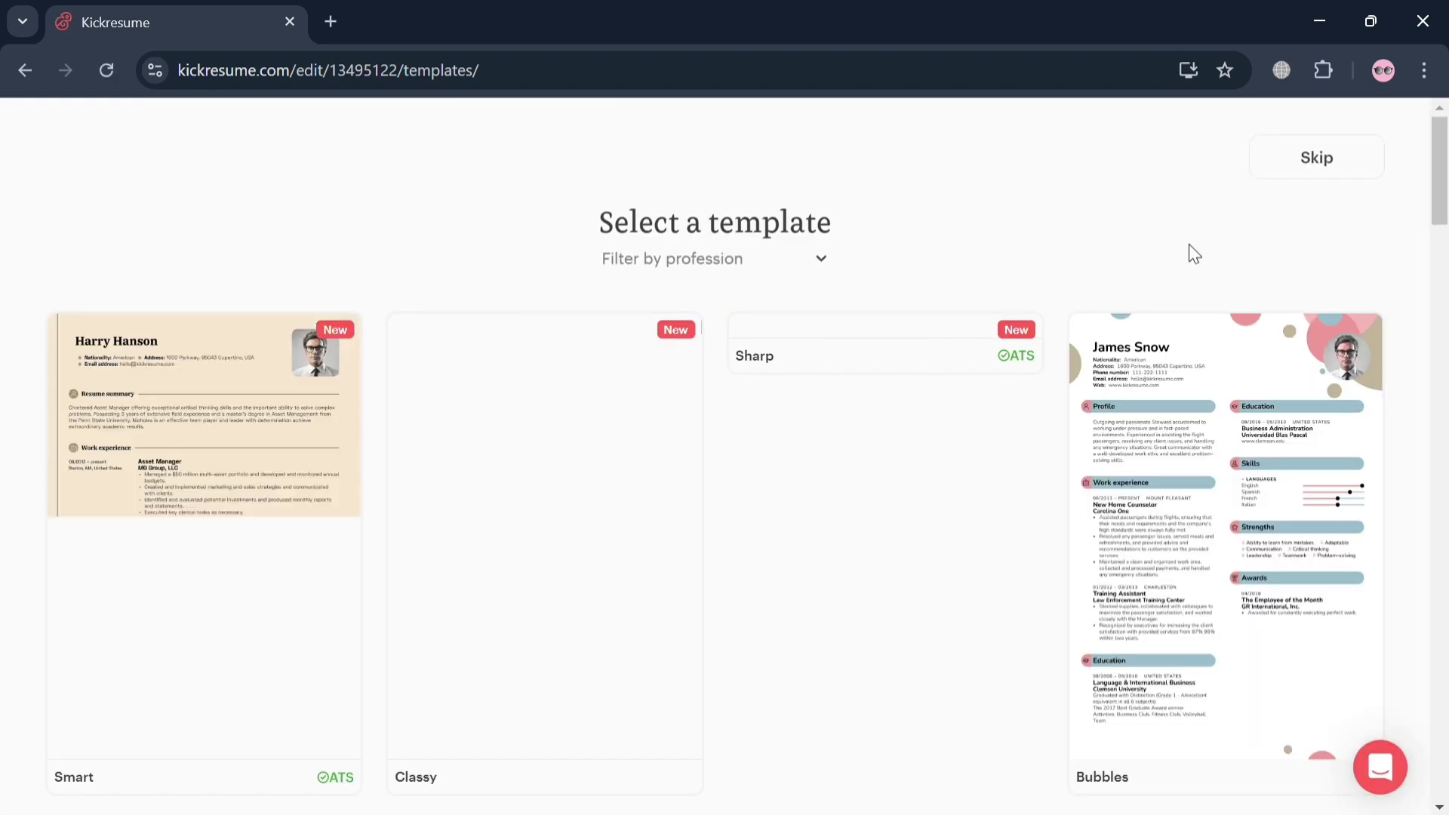
pyautogui.scroll(-1, 1189, 245)
pyautogui.scroll(-5, 1188, 243)
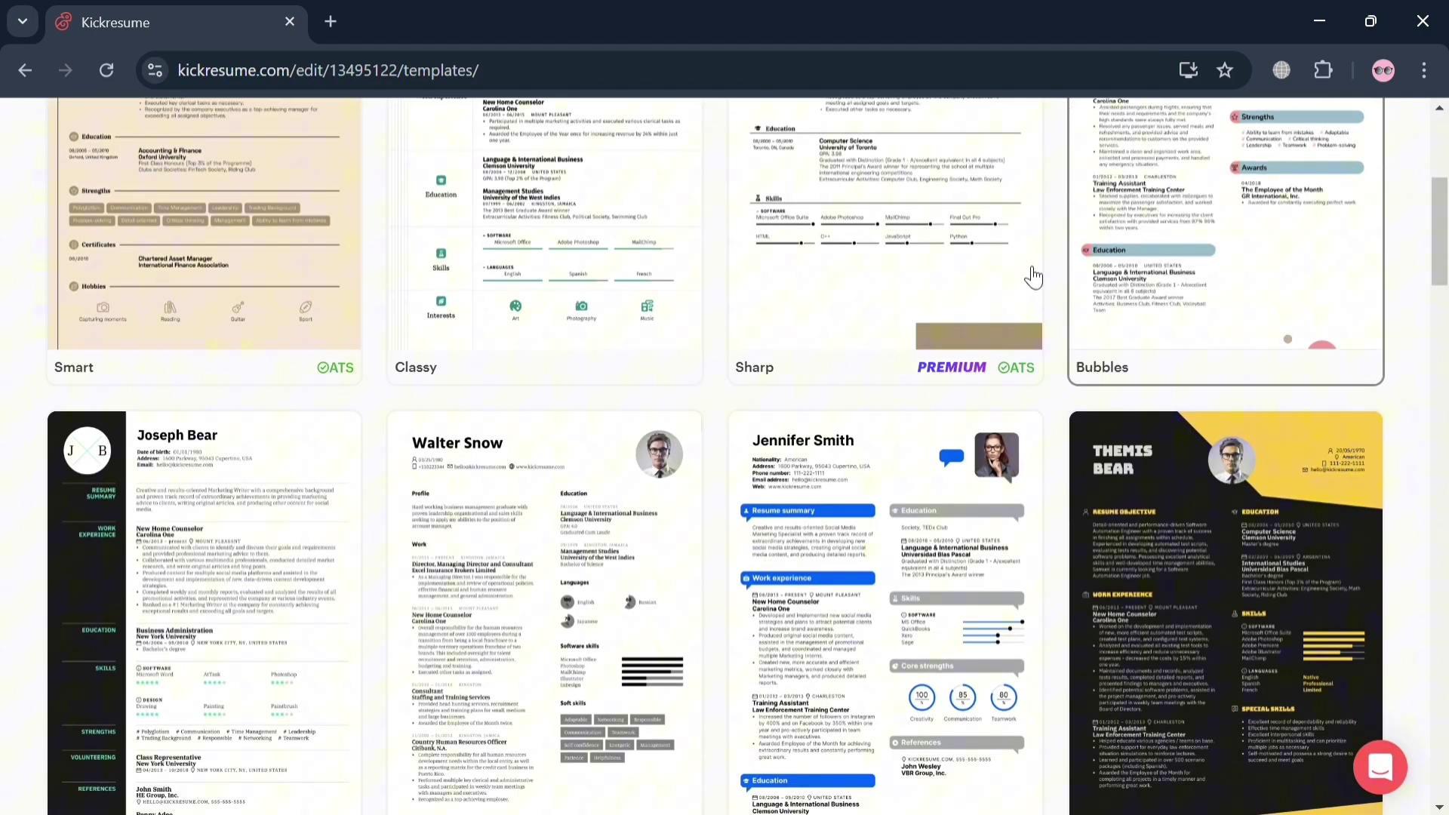
pyautogui.scroll(-9, 970, 390)
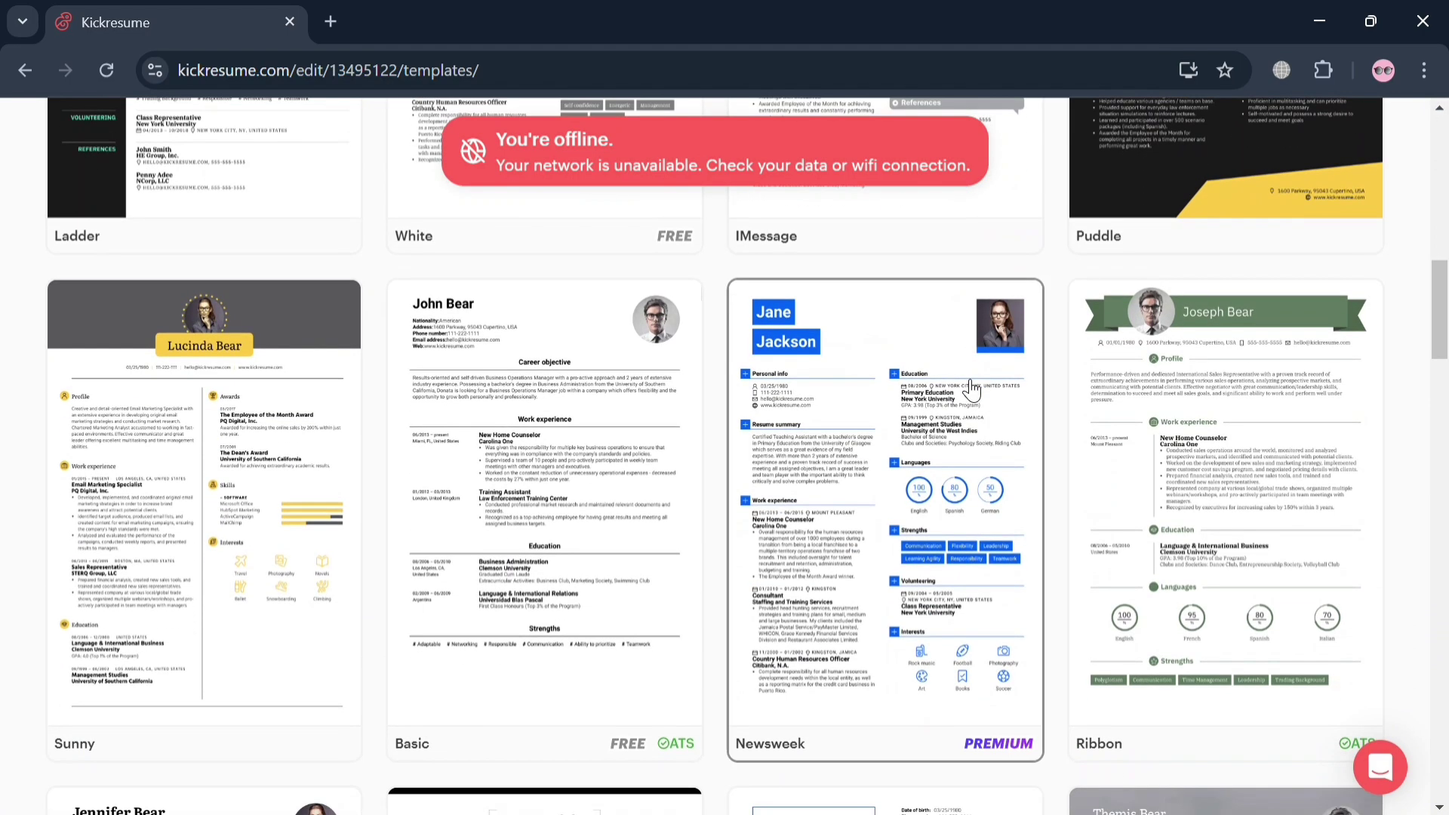
pyautogui.scroll(-4, 971, 389)
pyautogui.scroll(5, 971, 390)
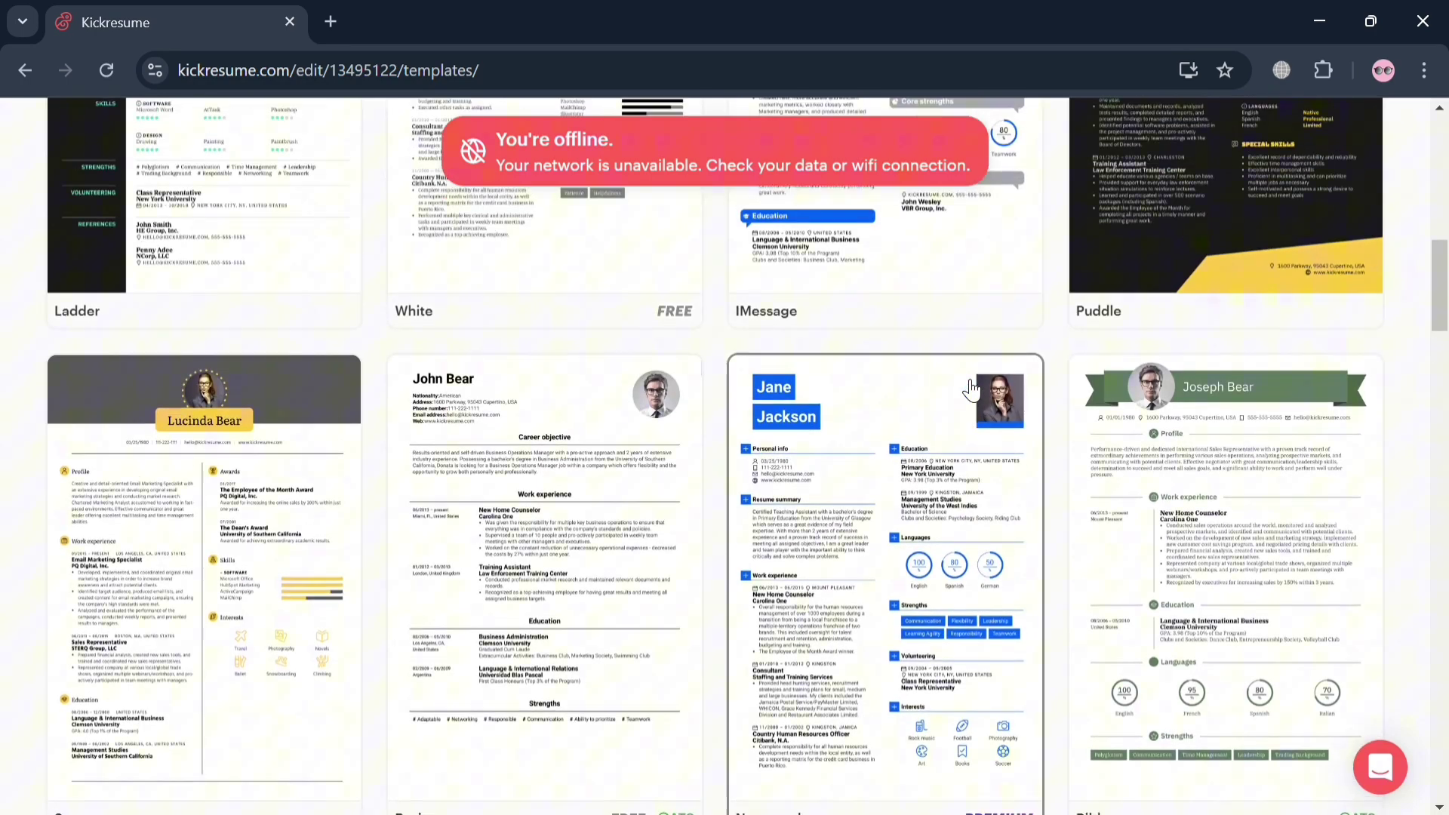
pyautogui.scroll(5, 970, 385)
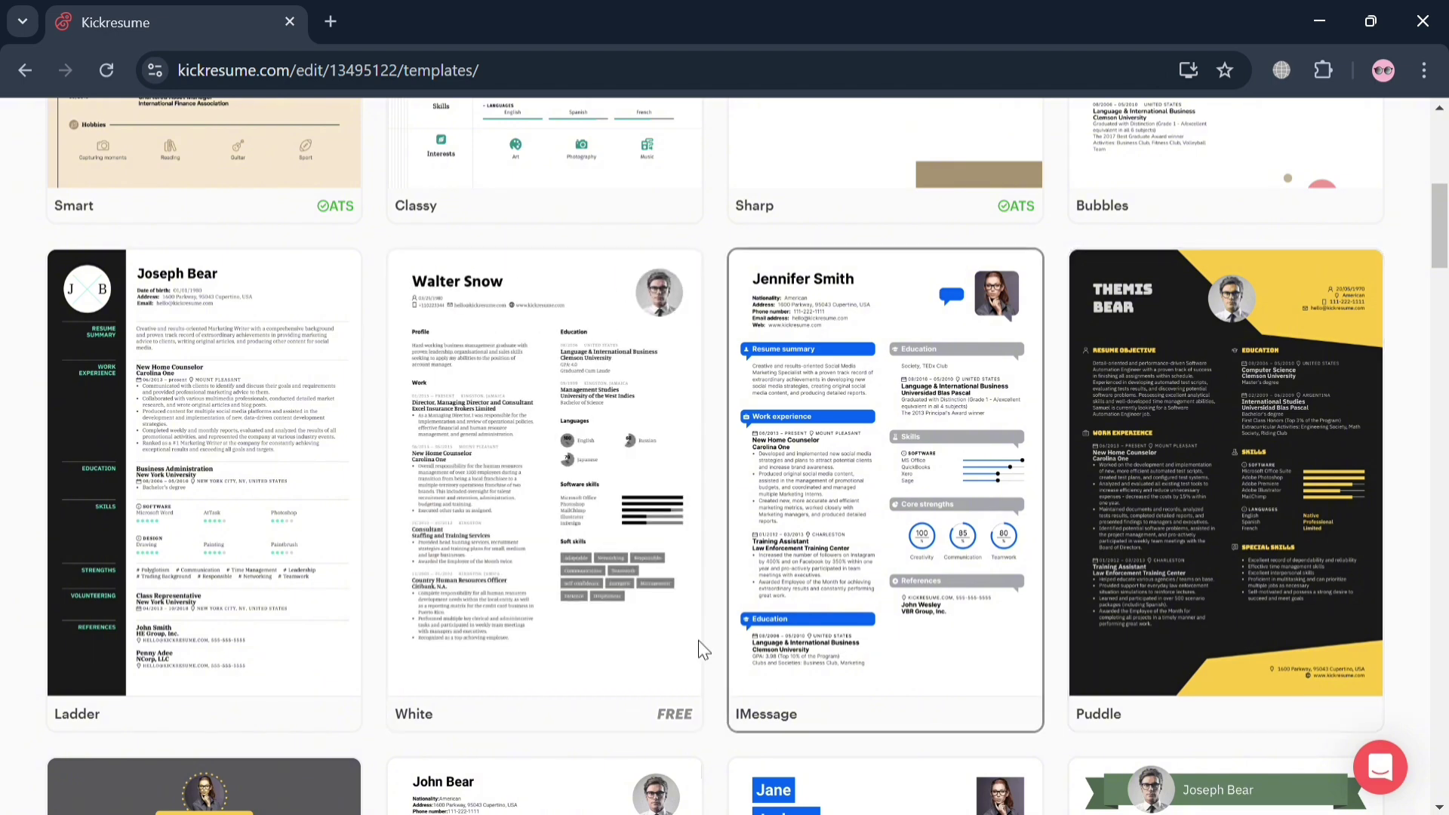
pyautogui.click(602, 624)
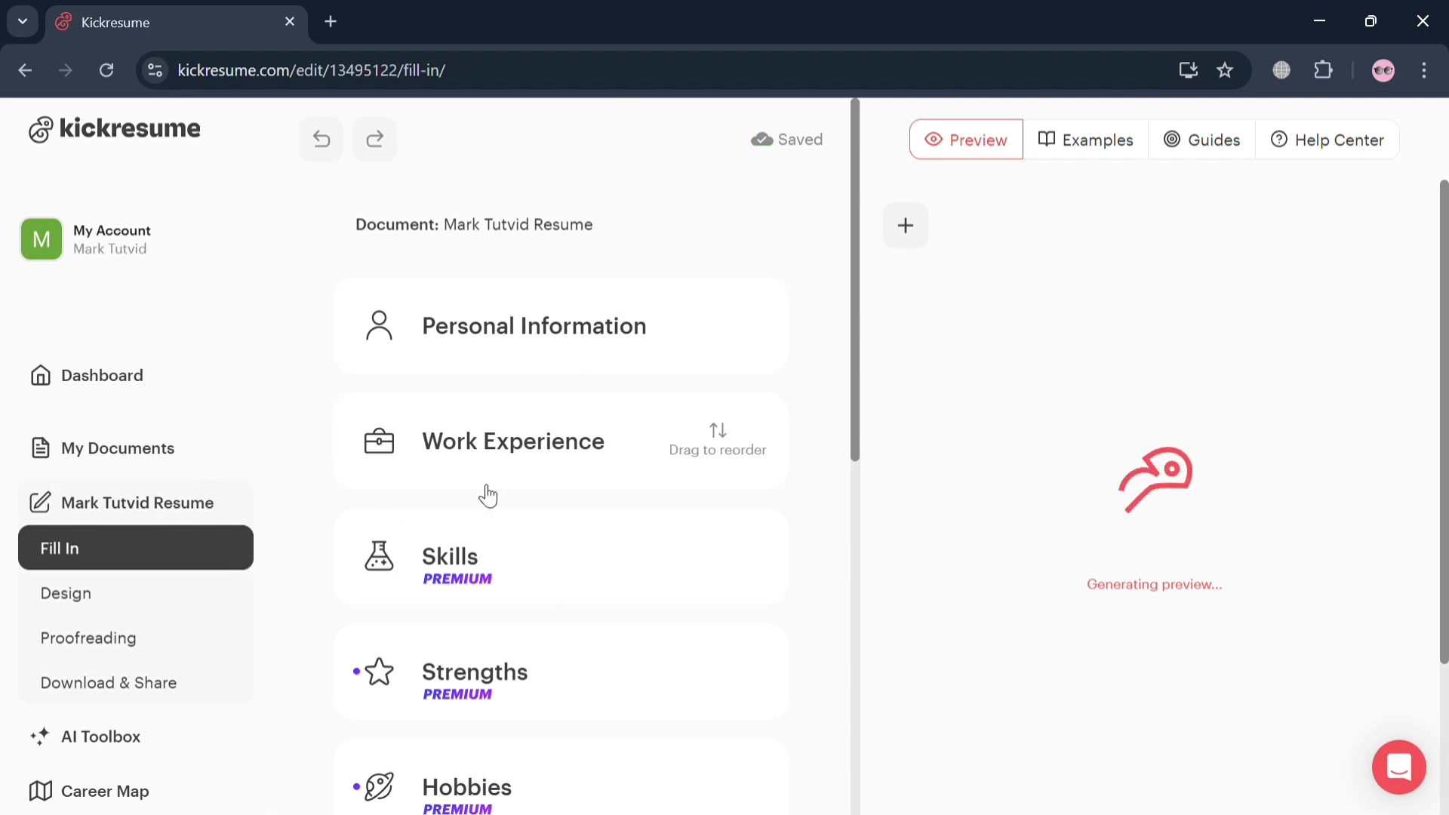
pyautogui.scroll(-1, 487, 495)
pyautogui.scroll(1, 487, 496)
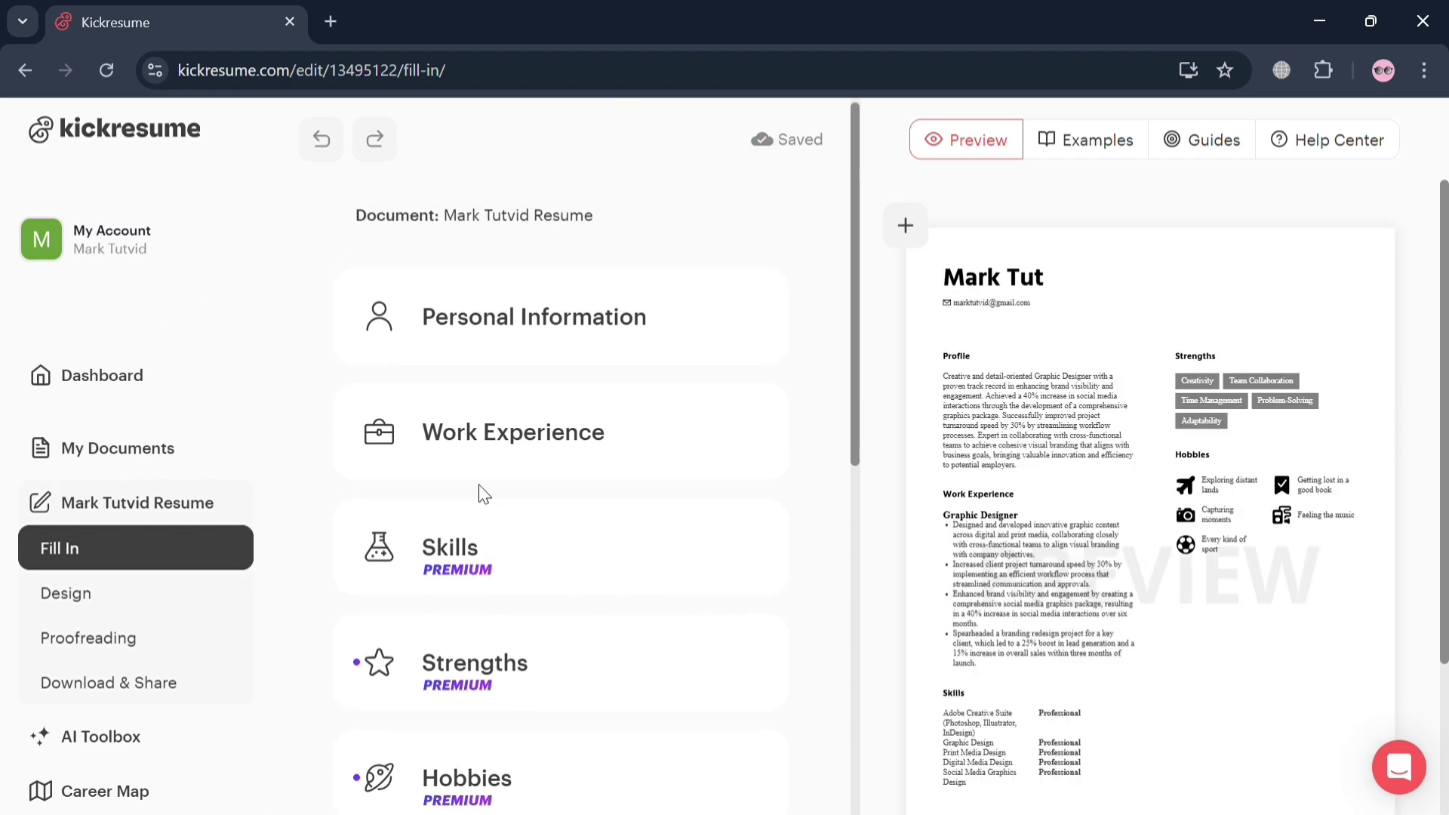
pyautogui.scroll(1, 484, 494)
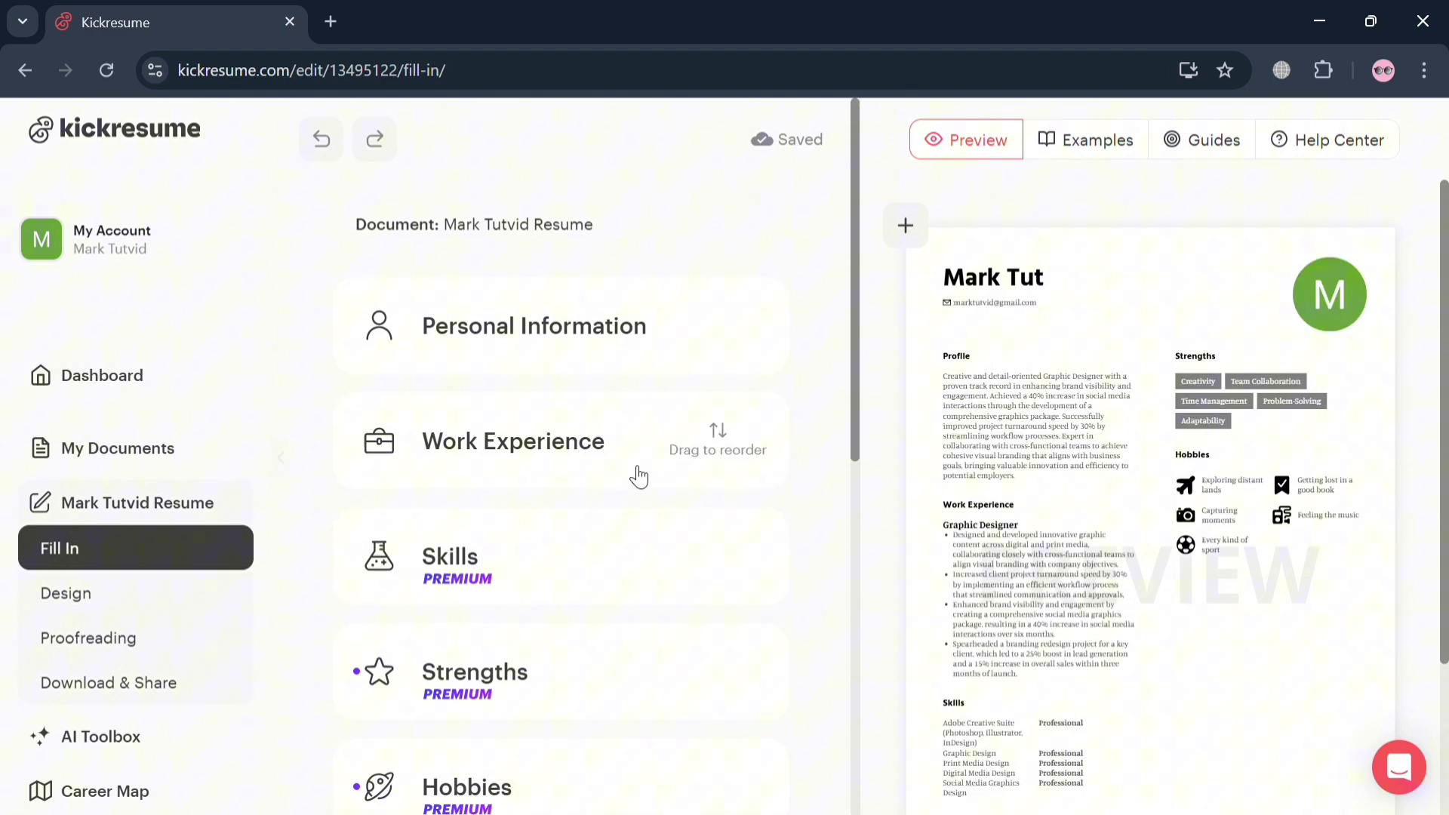
pyautogui.scroll(-5, 747, 495)
pyautogui.scroll(-3, 751, 496)
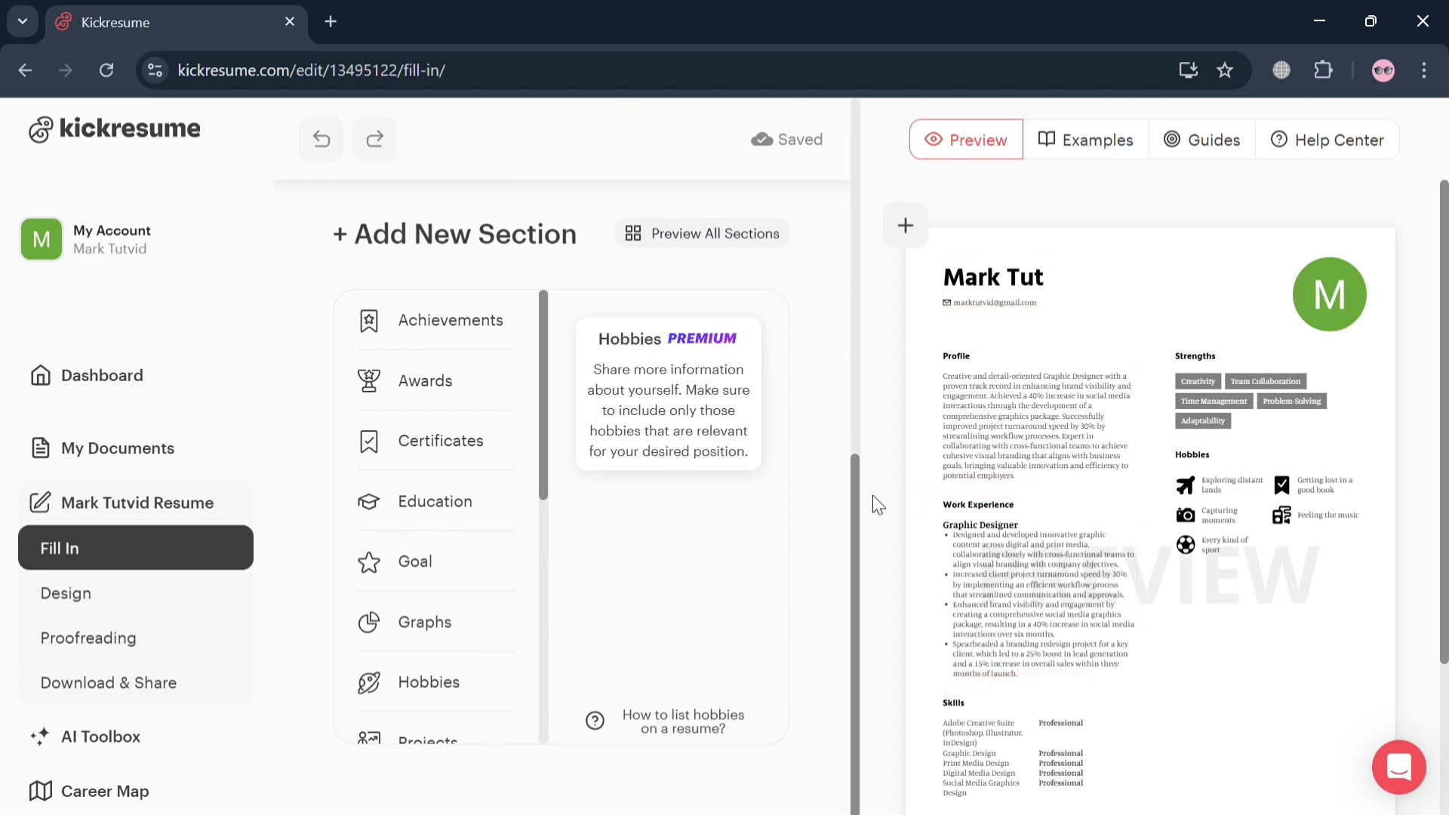
# In the Profile summary, delete the opening 'Creative' and type 'I'm very'
pyautogui.click(1029, 448)
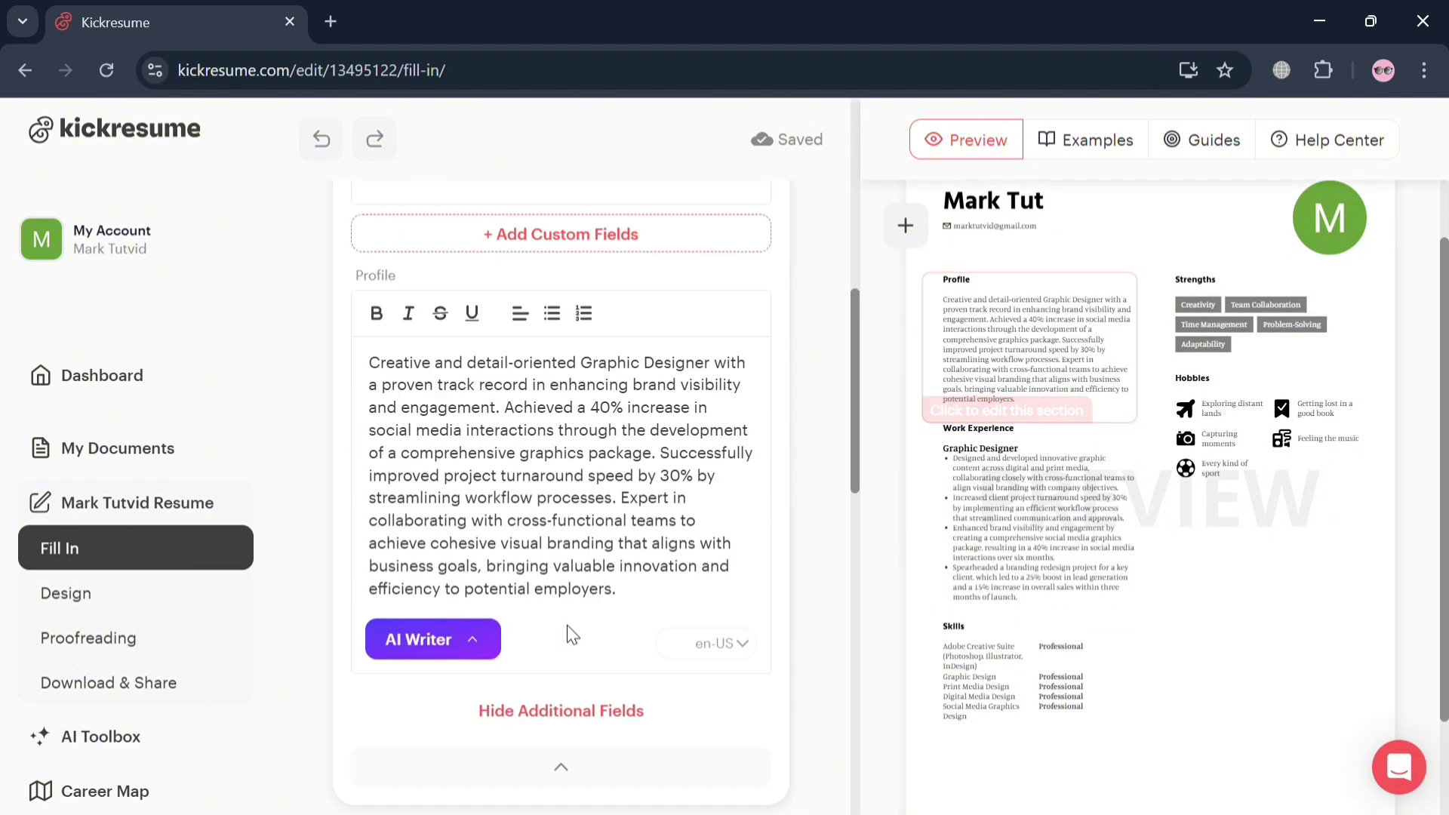
pyautogui.moveTo(365, 281); pyautogui.dragTo(628, 513)
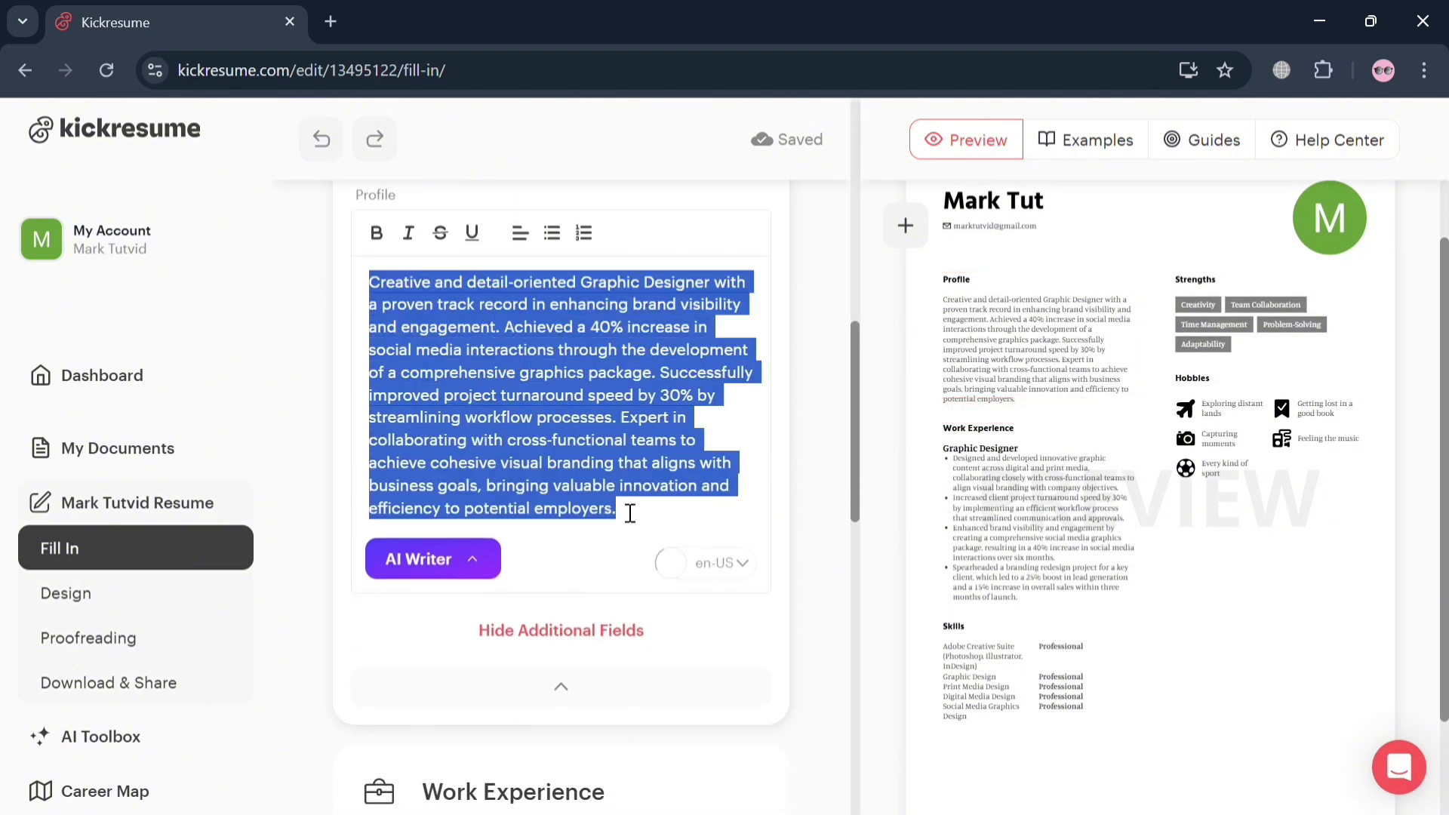
pyautogui.click(630, 513)
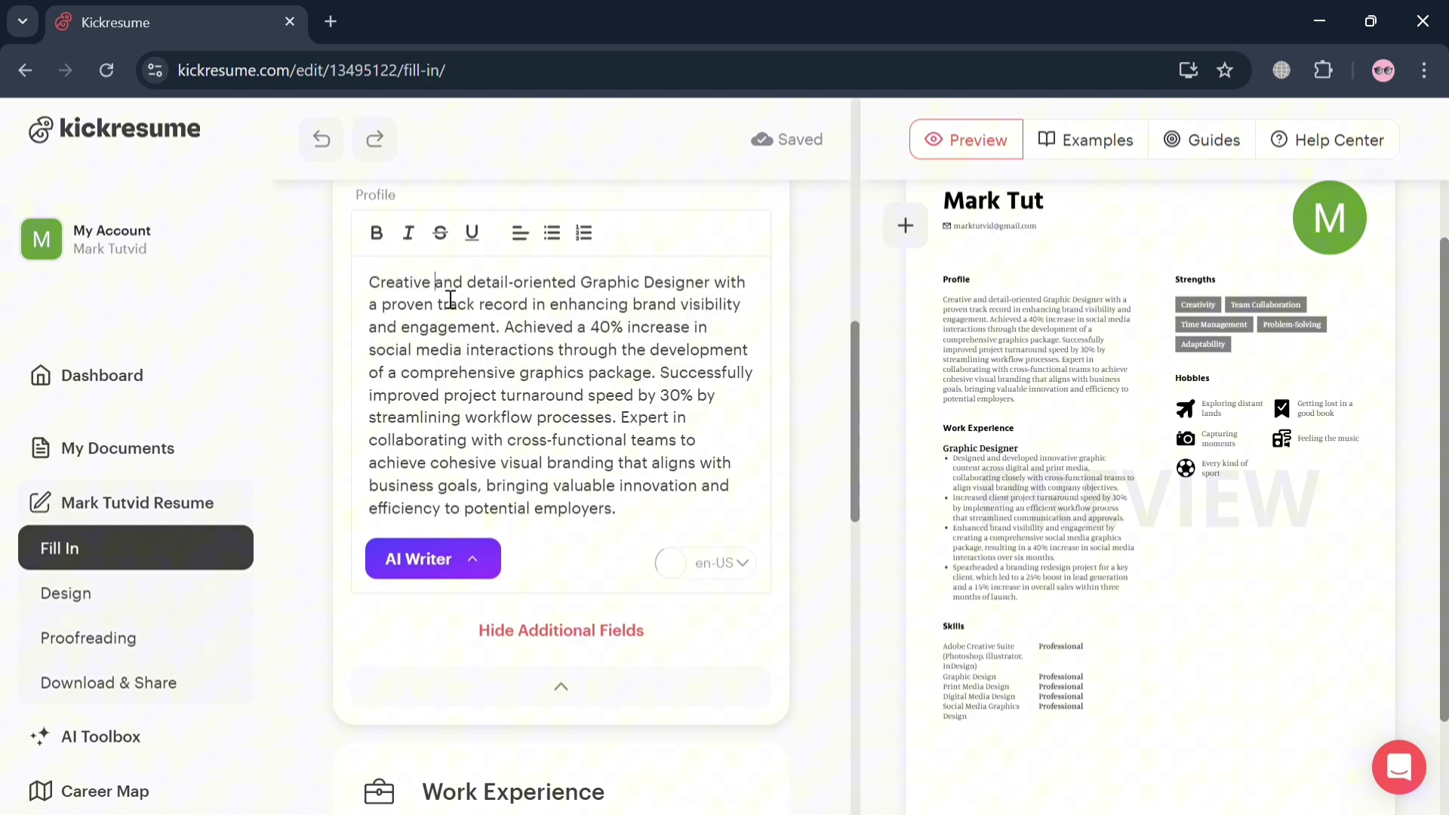
pyautogui.press('BackSpace')
pyautogui.press('BackSpace')
pyautogui.press('BackSpace')
pyautogui.press('BackSpace')
pyautogui.press('BackSpace')
pyautogui.press('BackSpace')
pyautogui.press('BackSpace')
pyautogui.press('BackSpace')
pyautogui.press('BackSpace')
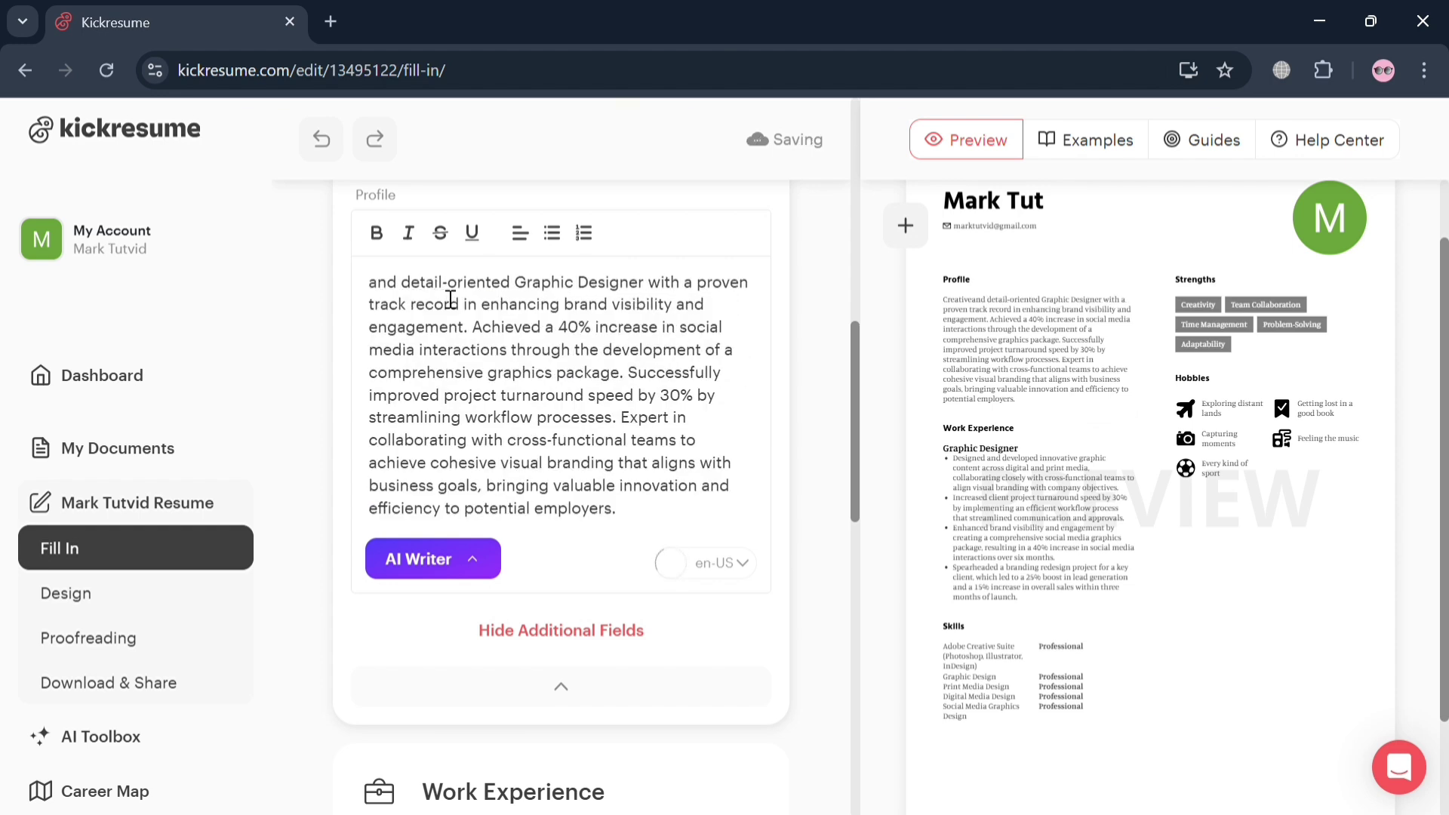
pyautogui.write("I'm very")
pyautogui.write(' and')
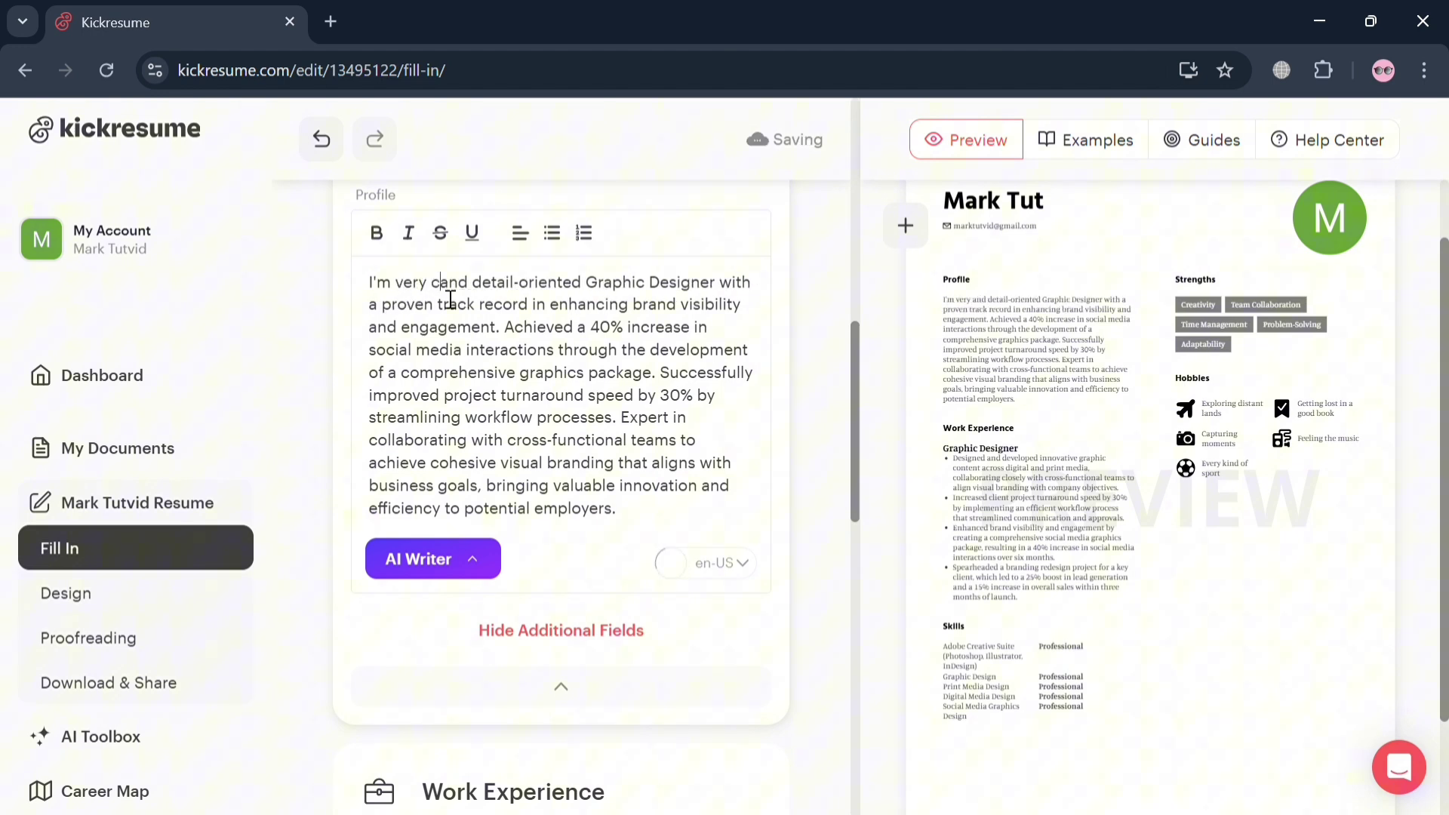
# Fix the typos so it reads 'I'm very detail-oriented Graphic Designer' and dismiss the chat popup
pyautogui.press('BackSpace')
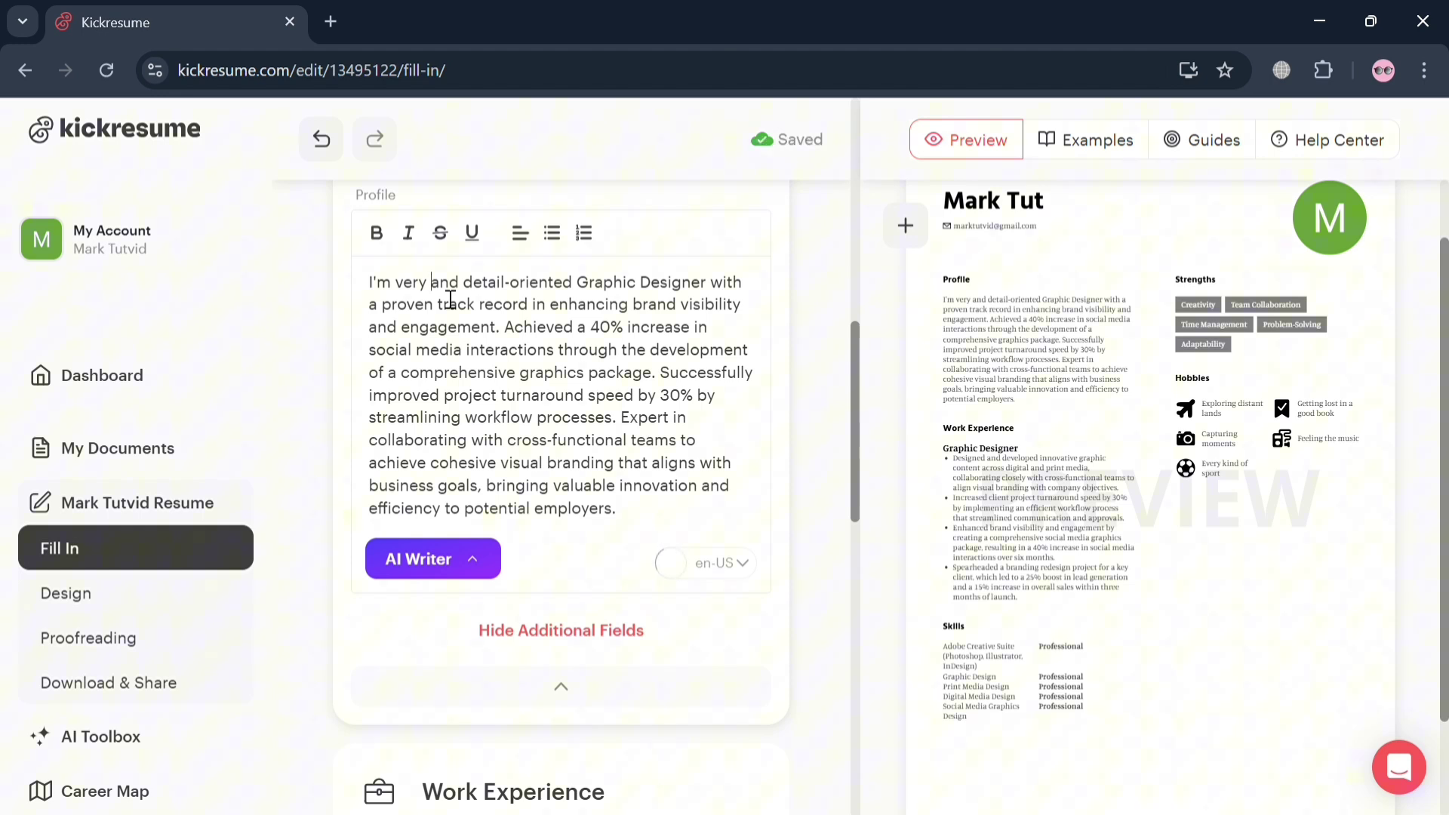
pyautogui.press('BackSpace')
pyautogui.press('BackSpace')
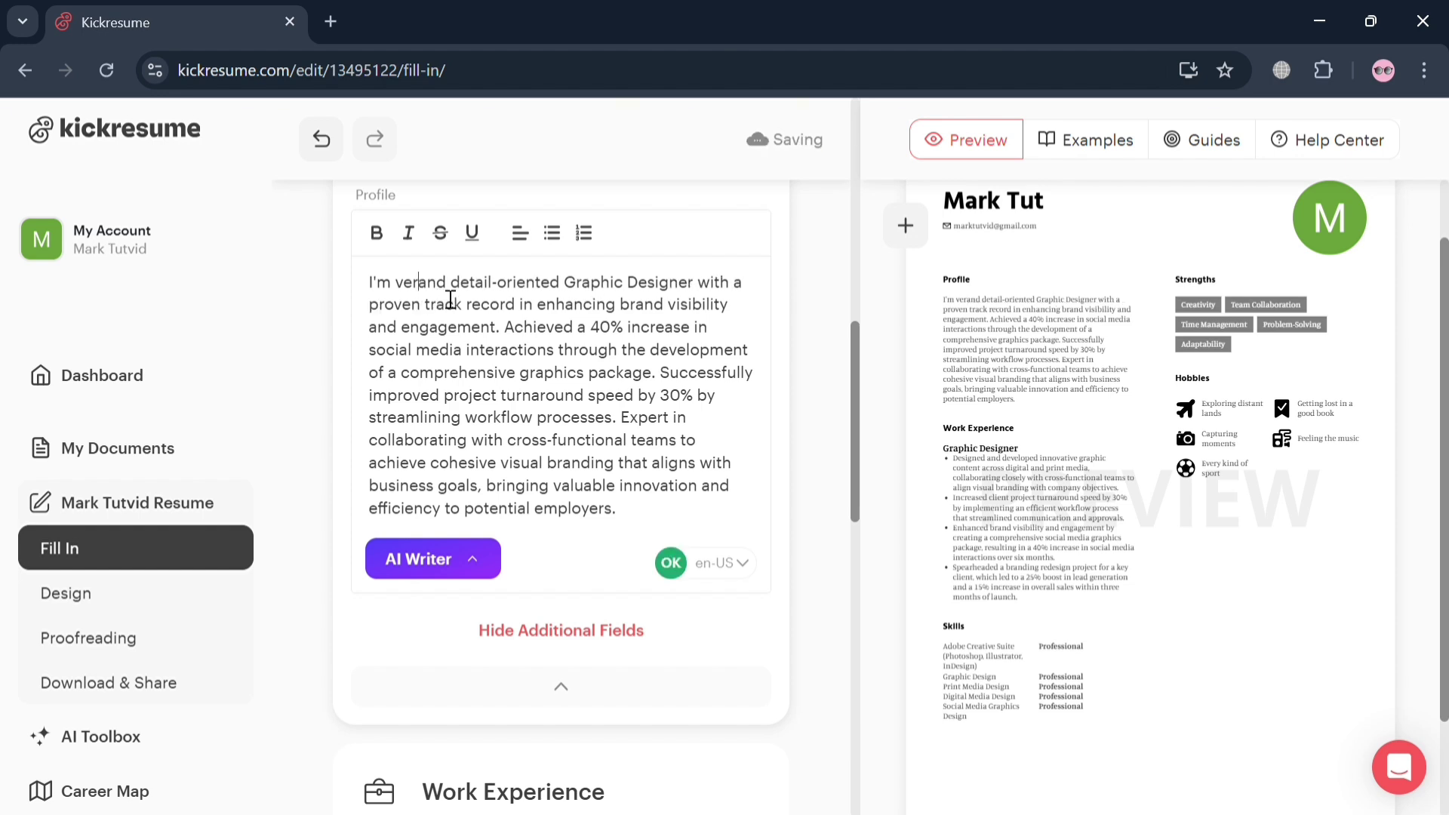
pyautogui.write('ry')
pyautogui.press('BackSpace')
pyautogui.press('BackSpace')
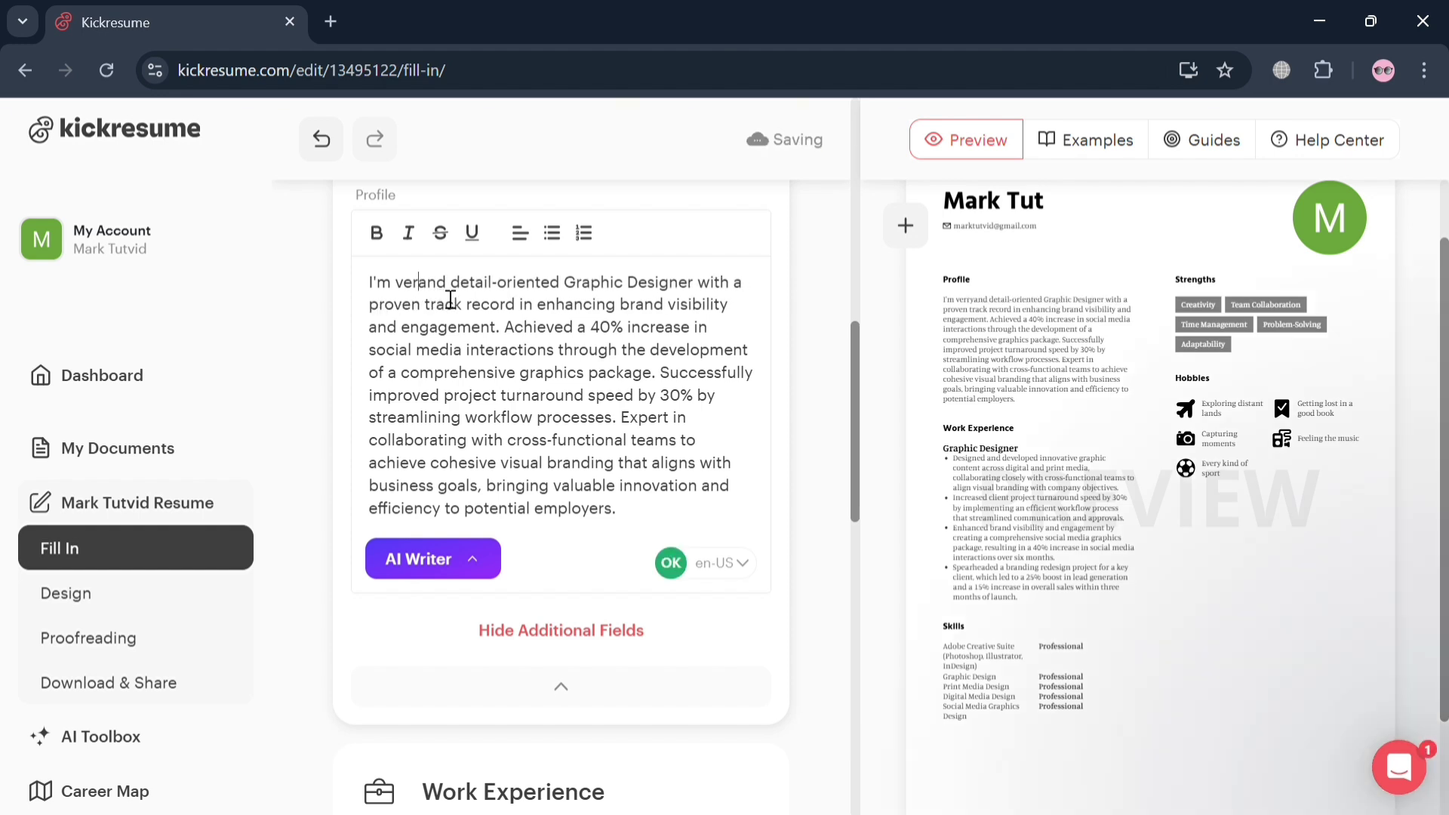
pyautogui.write('y')
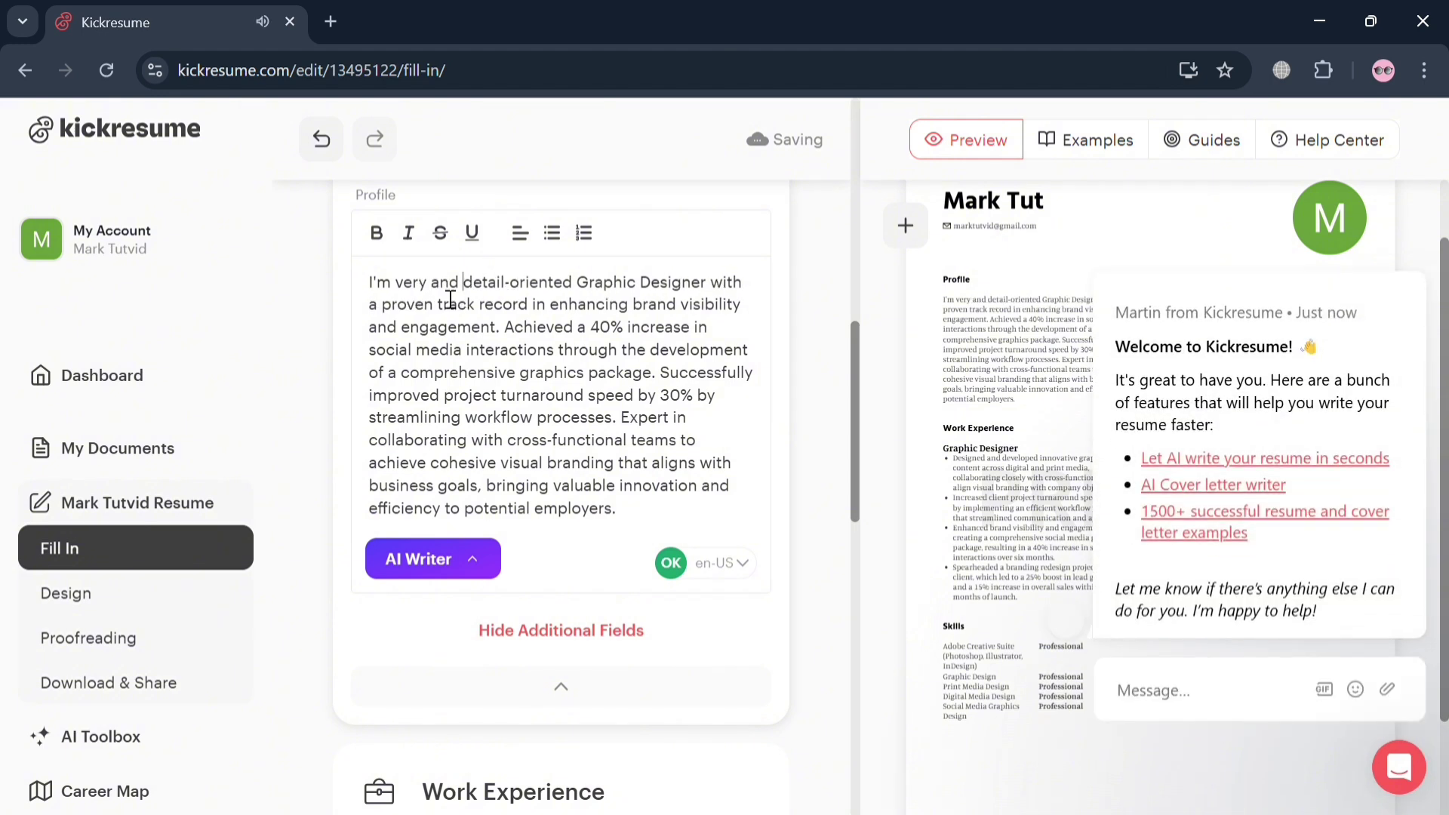
pyautogui.press('BackSpace')
pyautogui.press('BackSpace')
pyautogui.press('BackSpace')
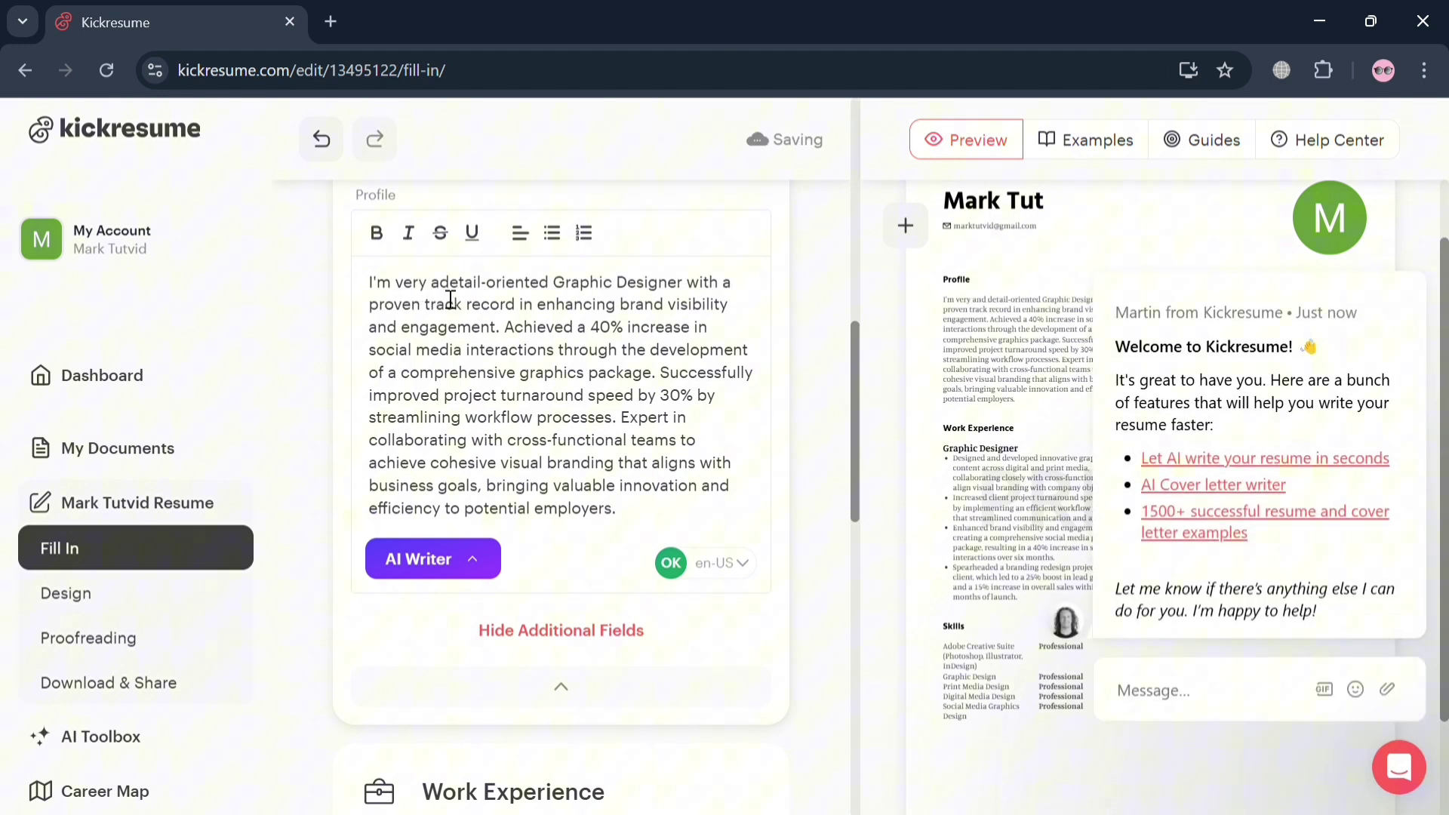
pyautogui.press('BackSpace')
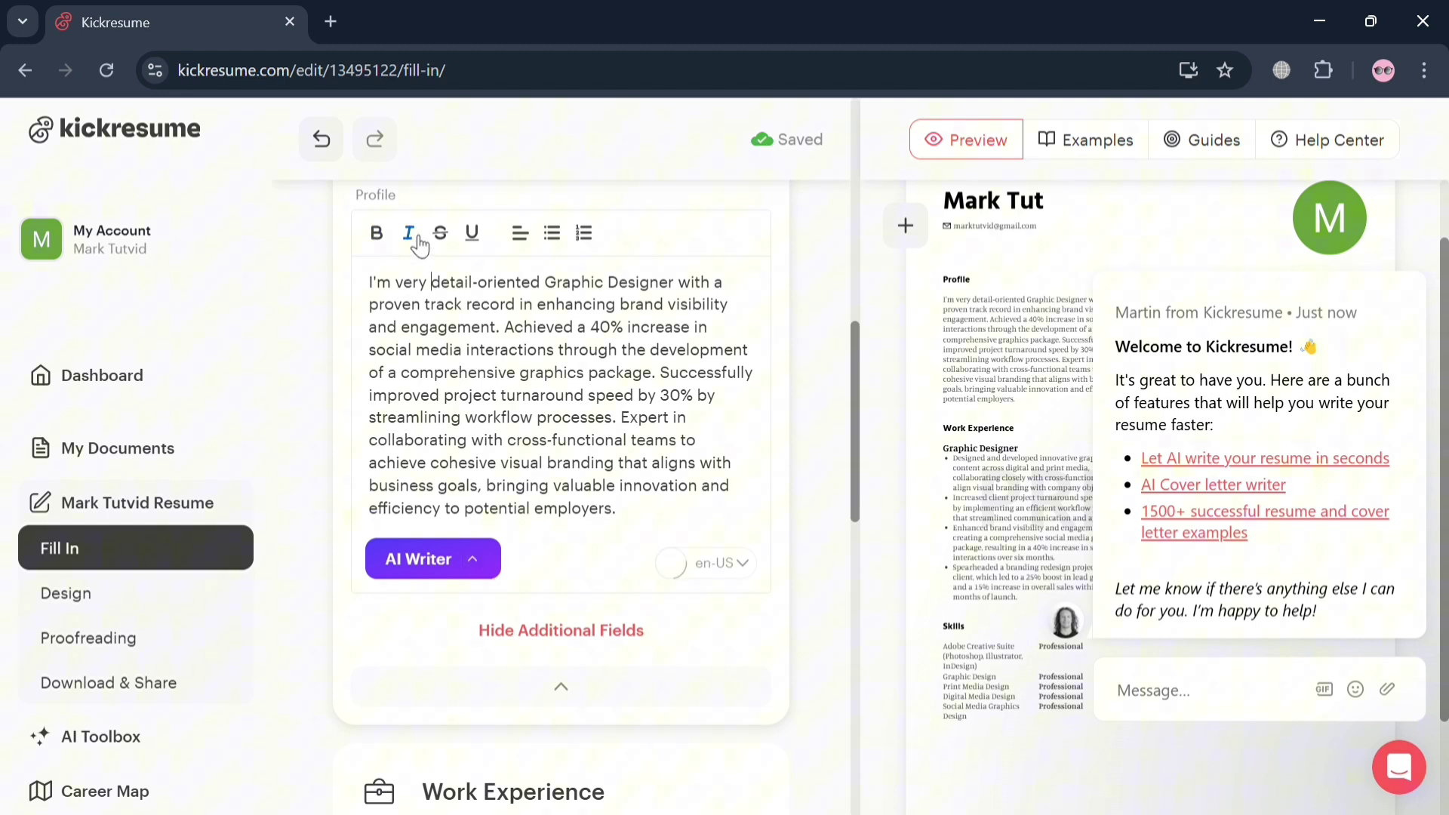
pyautogui.moveTo(1343, 432)
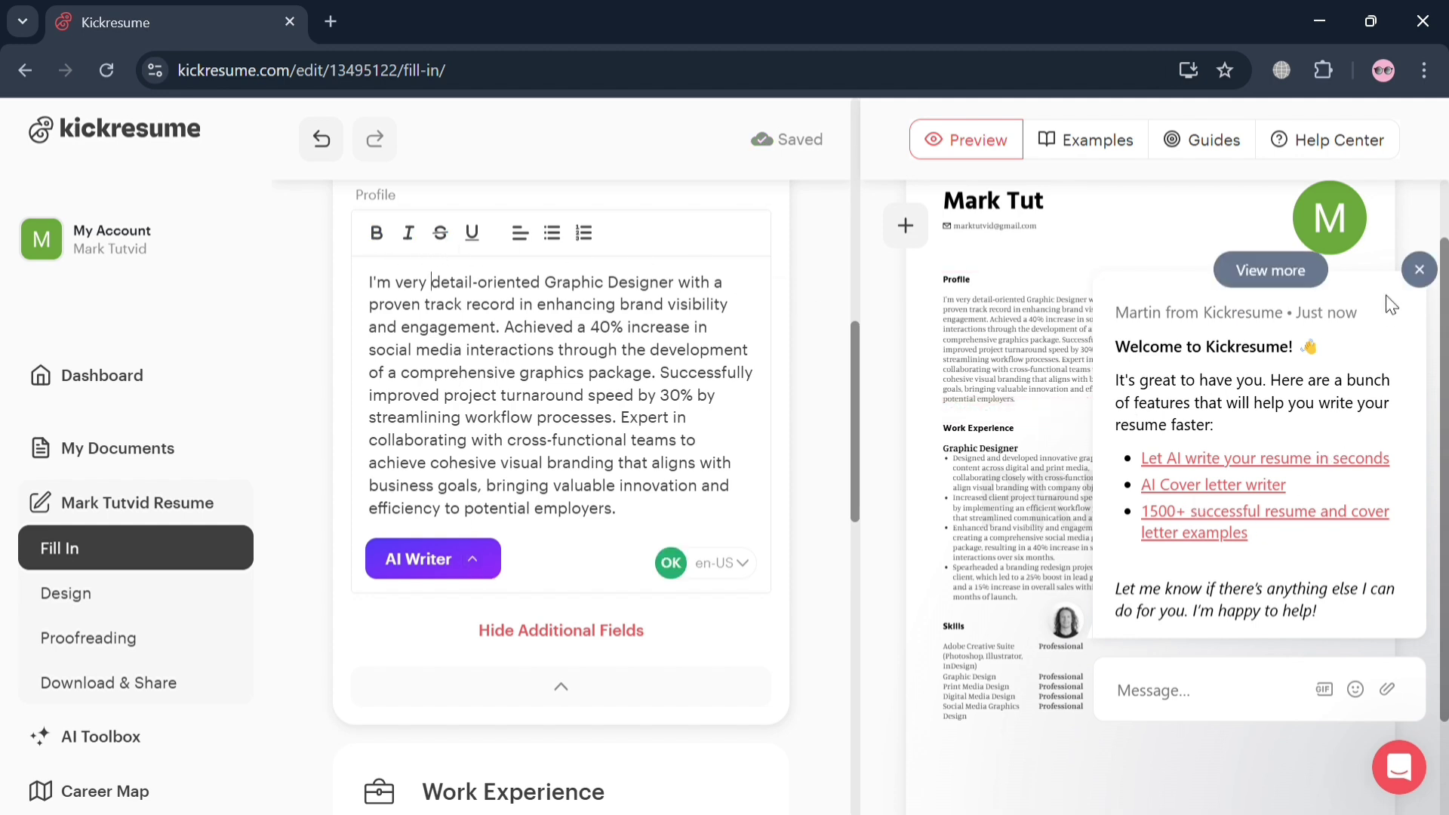
pyautogui.click(1418, 269)
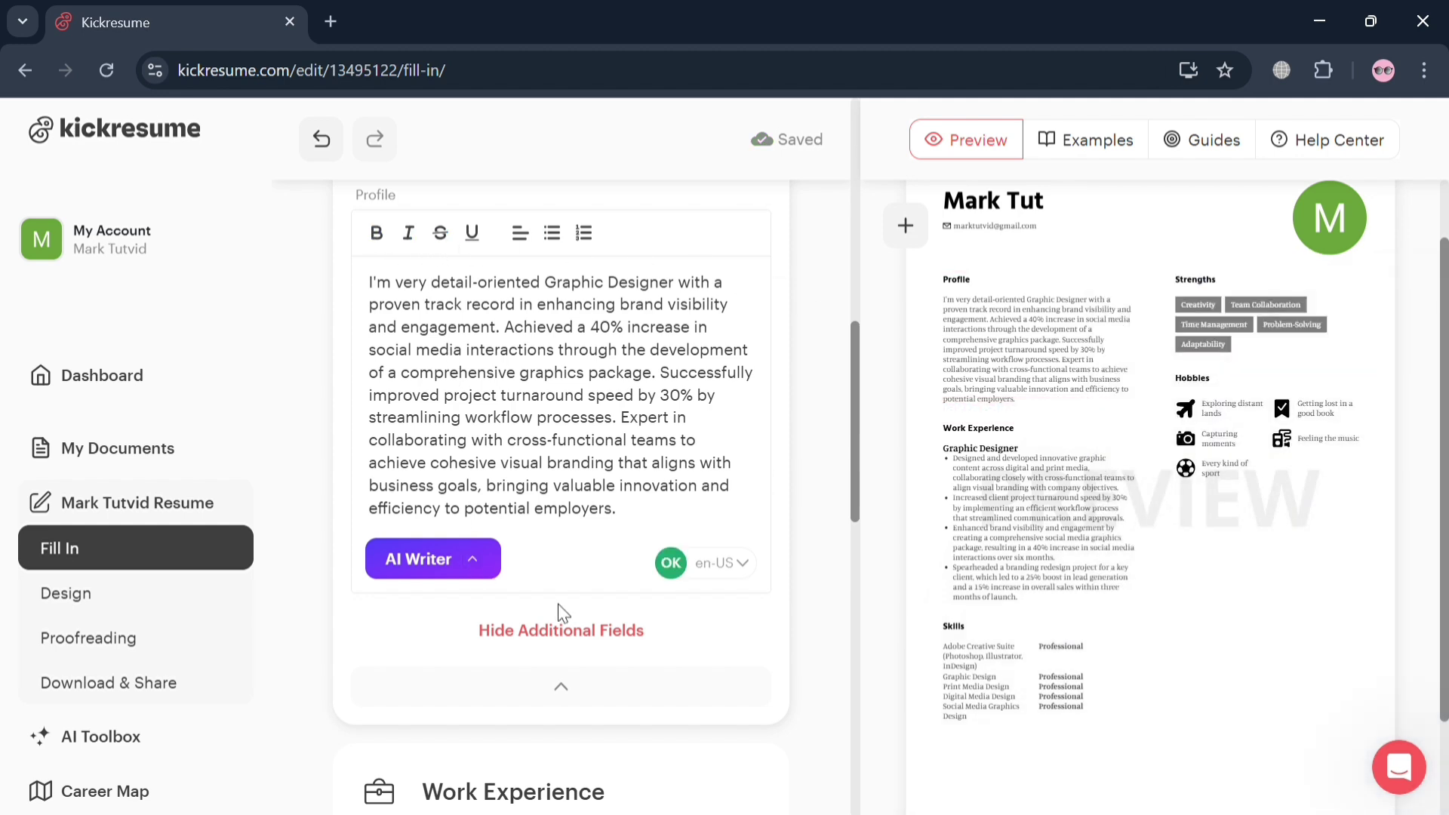
# Upload the portrait of a man in a suit as the profile picture and save it
pyautogui.scroll(-10, 558, 604)
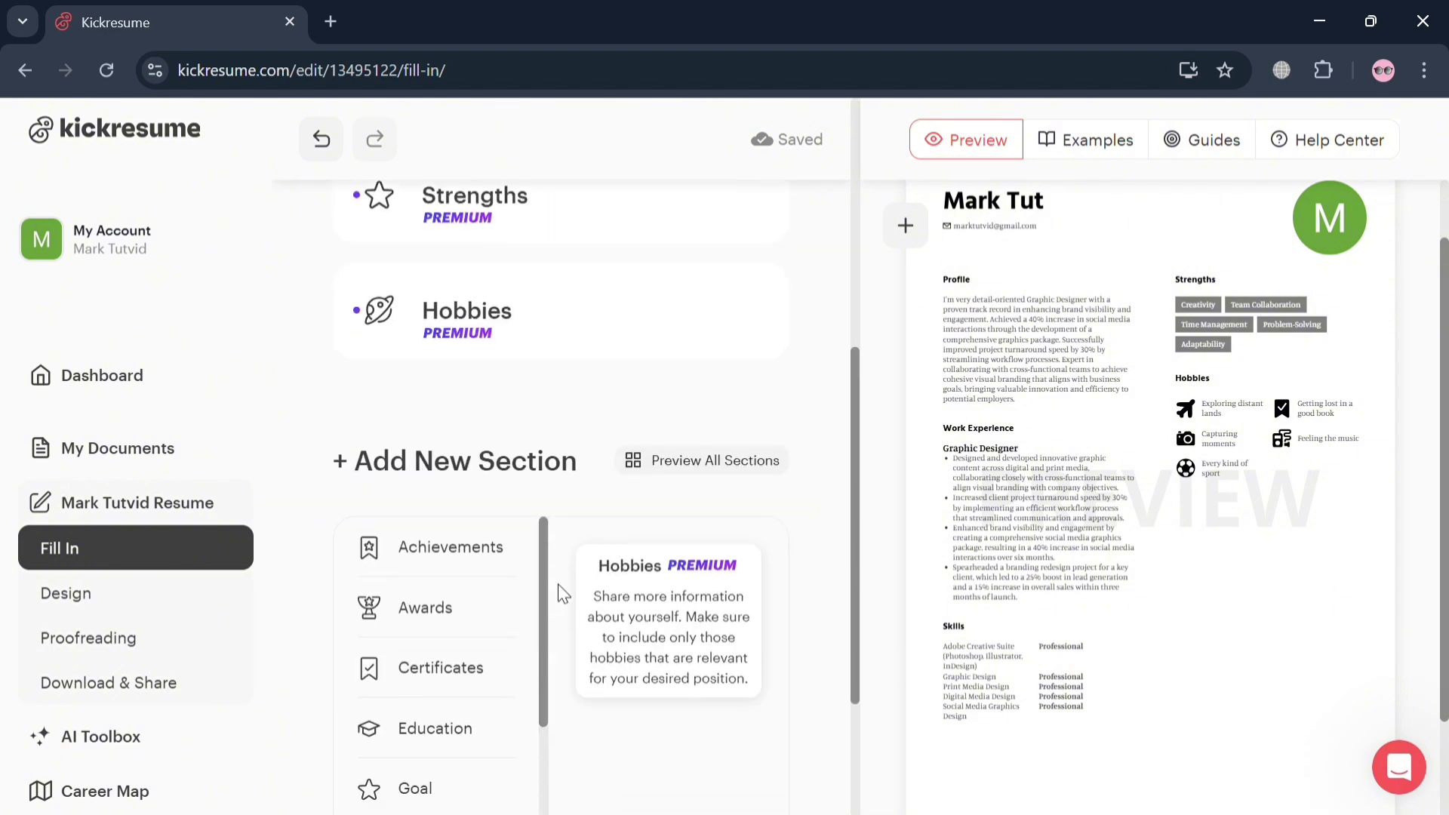
pyautogui.scroll(5, 563, 594)
pyautogui.scroll(1, 1211, 353)
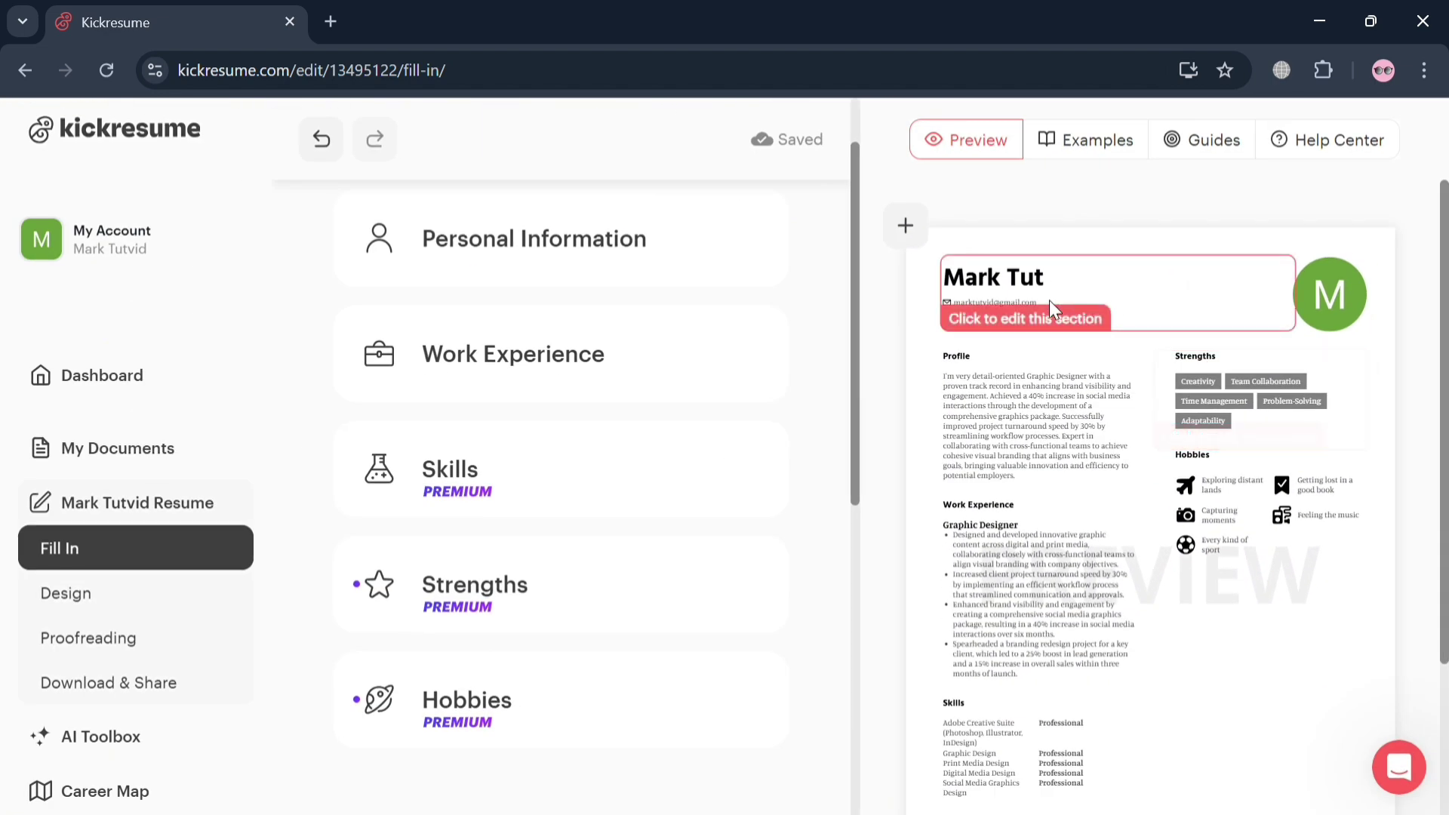
pyautogui.click(1028, 297)
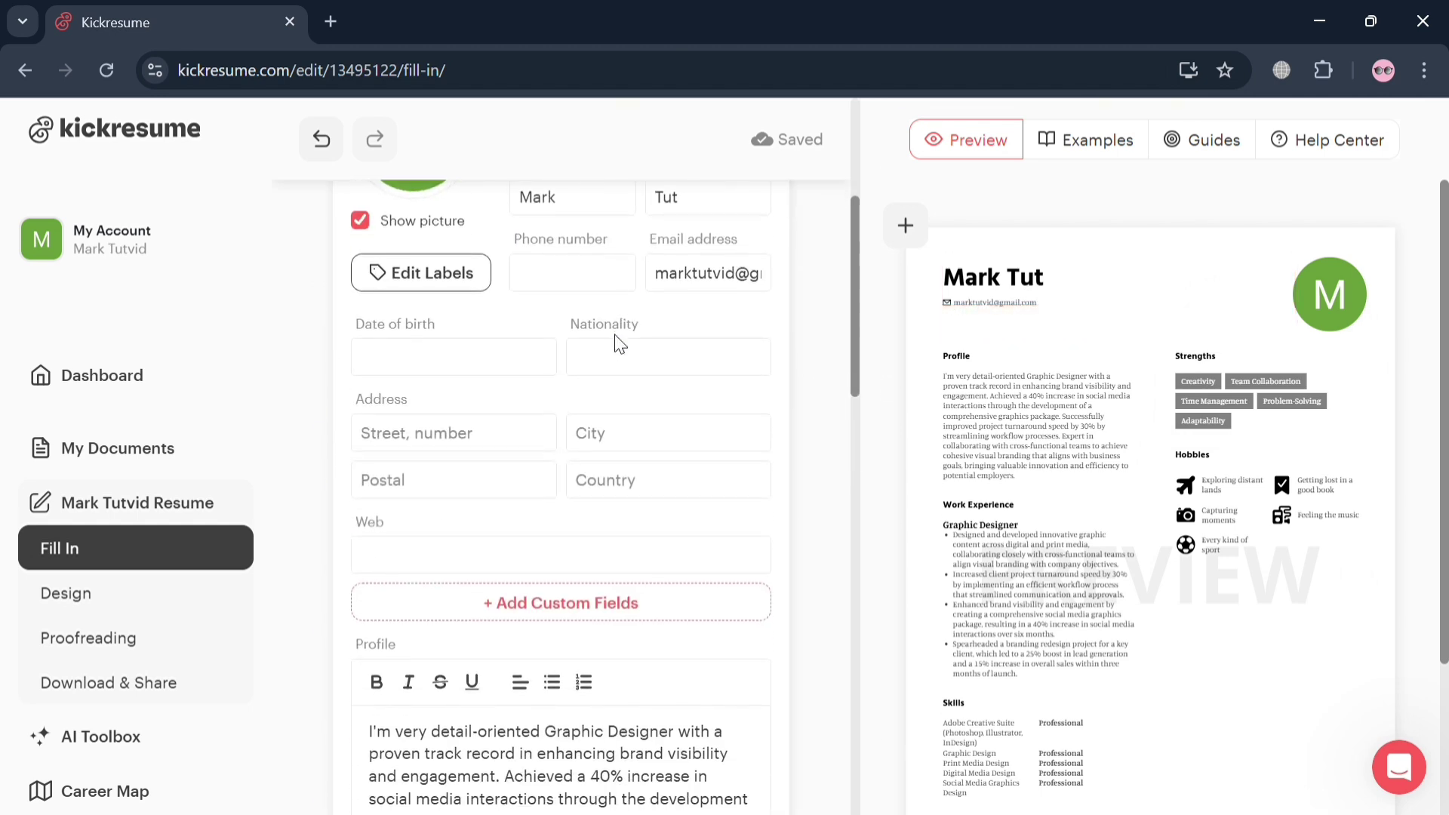
pyautogui.click(388, 467)
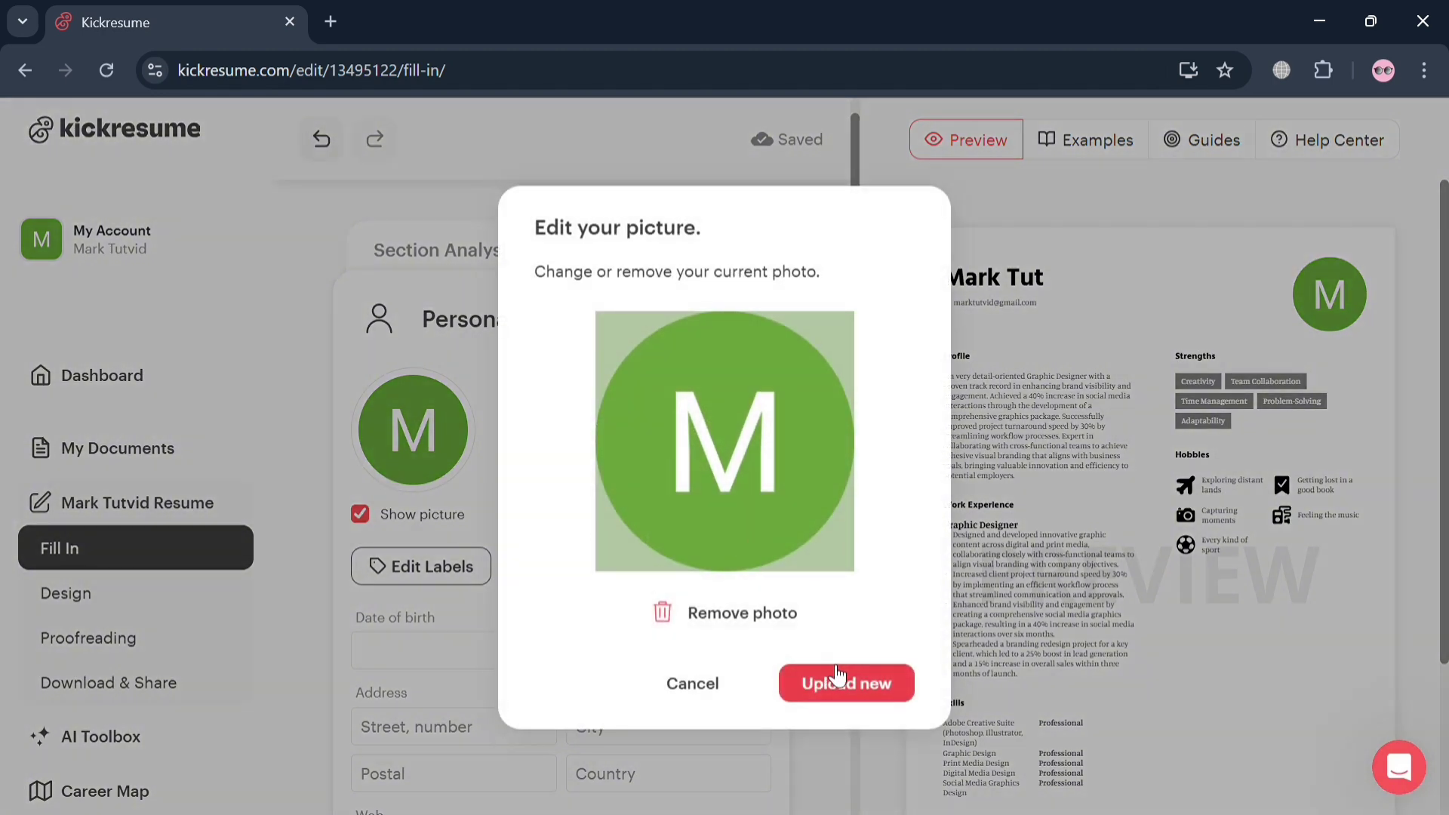
pyautogui.click(830, 679)
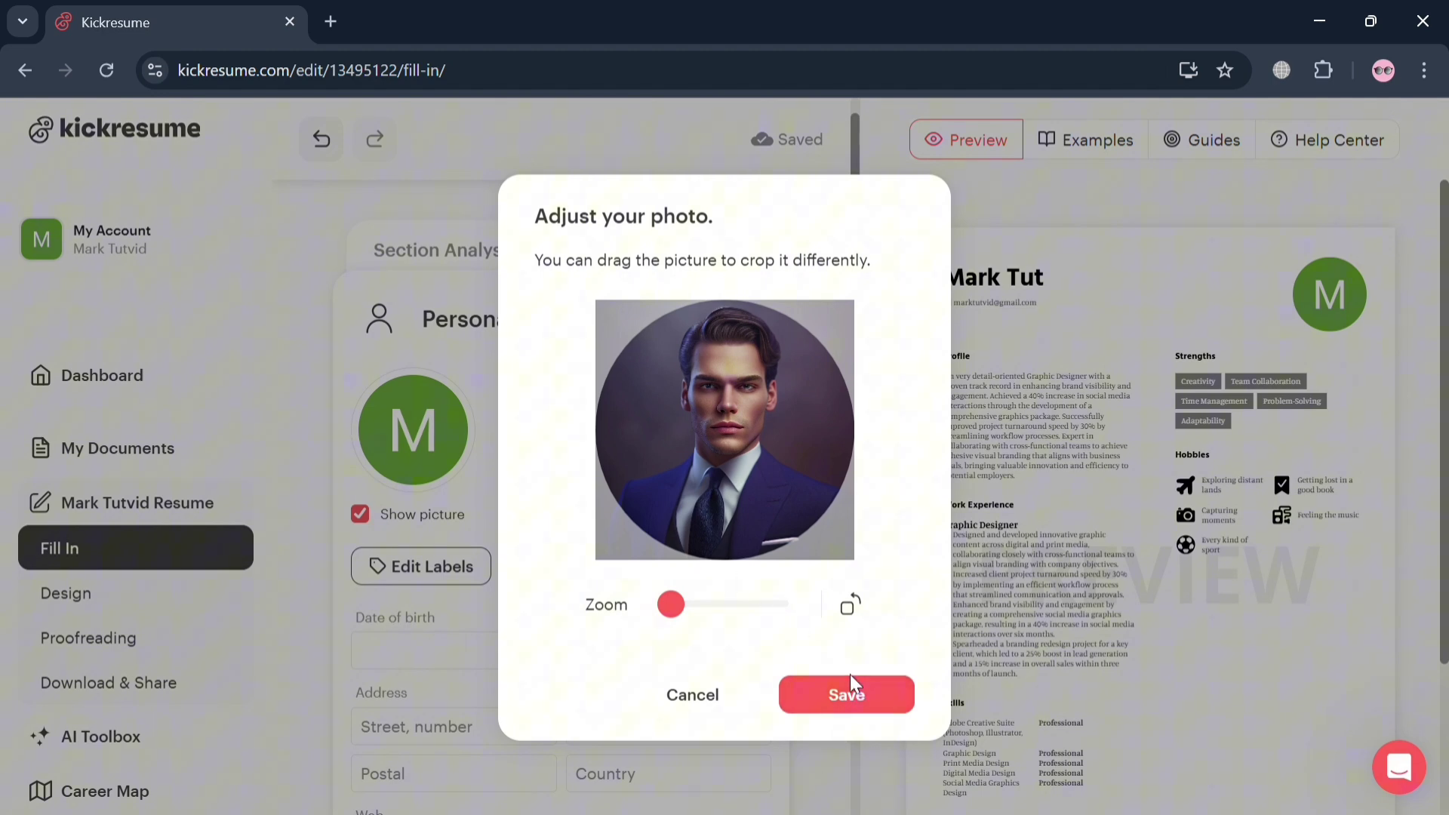
pyautogui.click(875, 710)
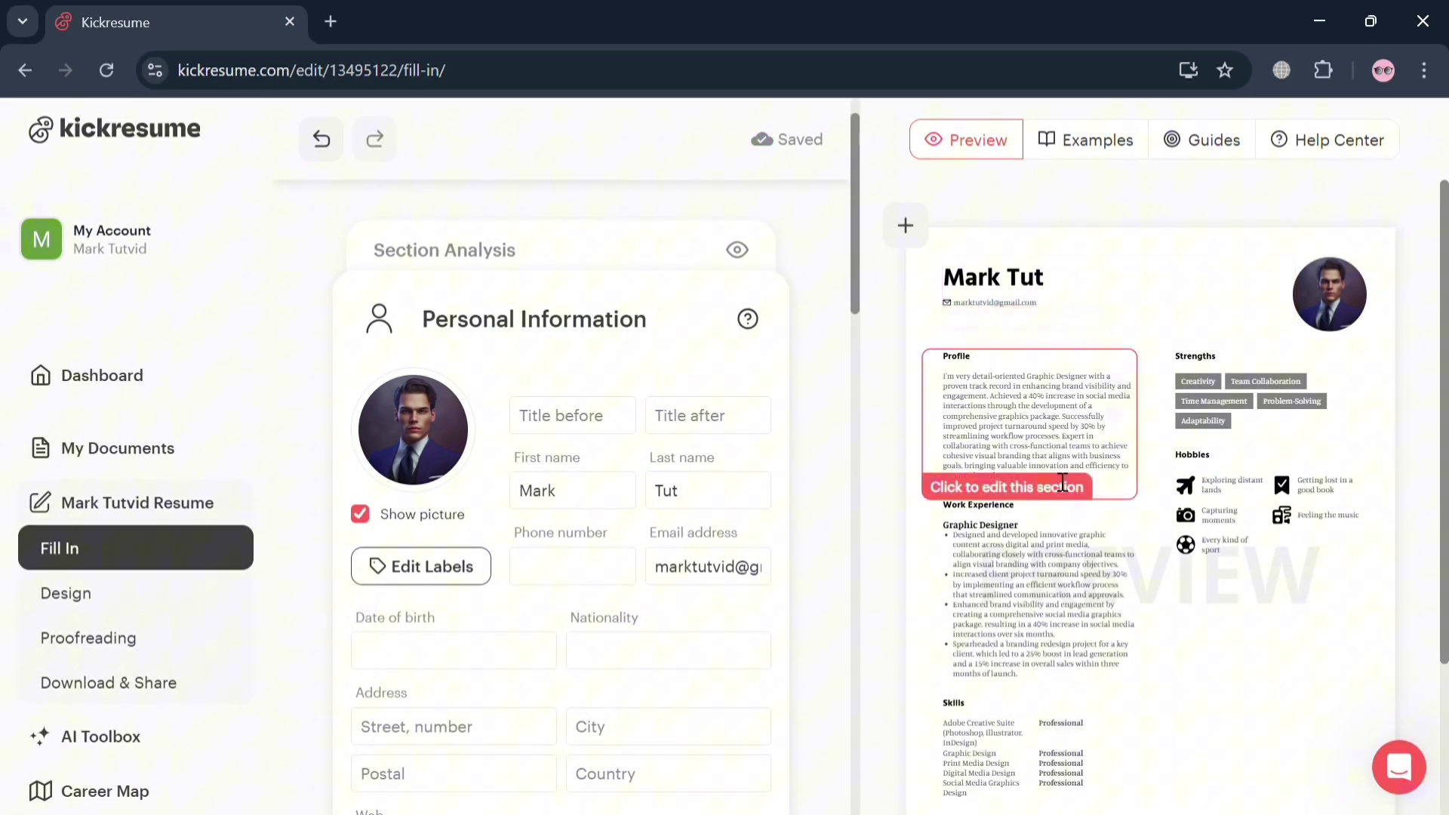
# Open the Strengths section, check the Creativity entry, and scroll down to Add New Section
pyautogui.click(1275, 393)
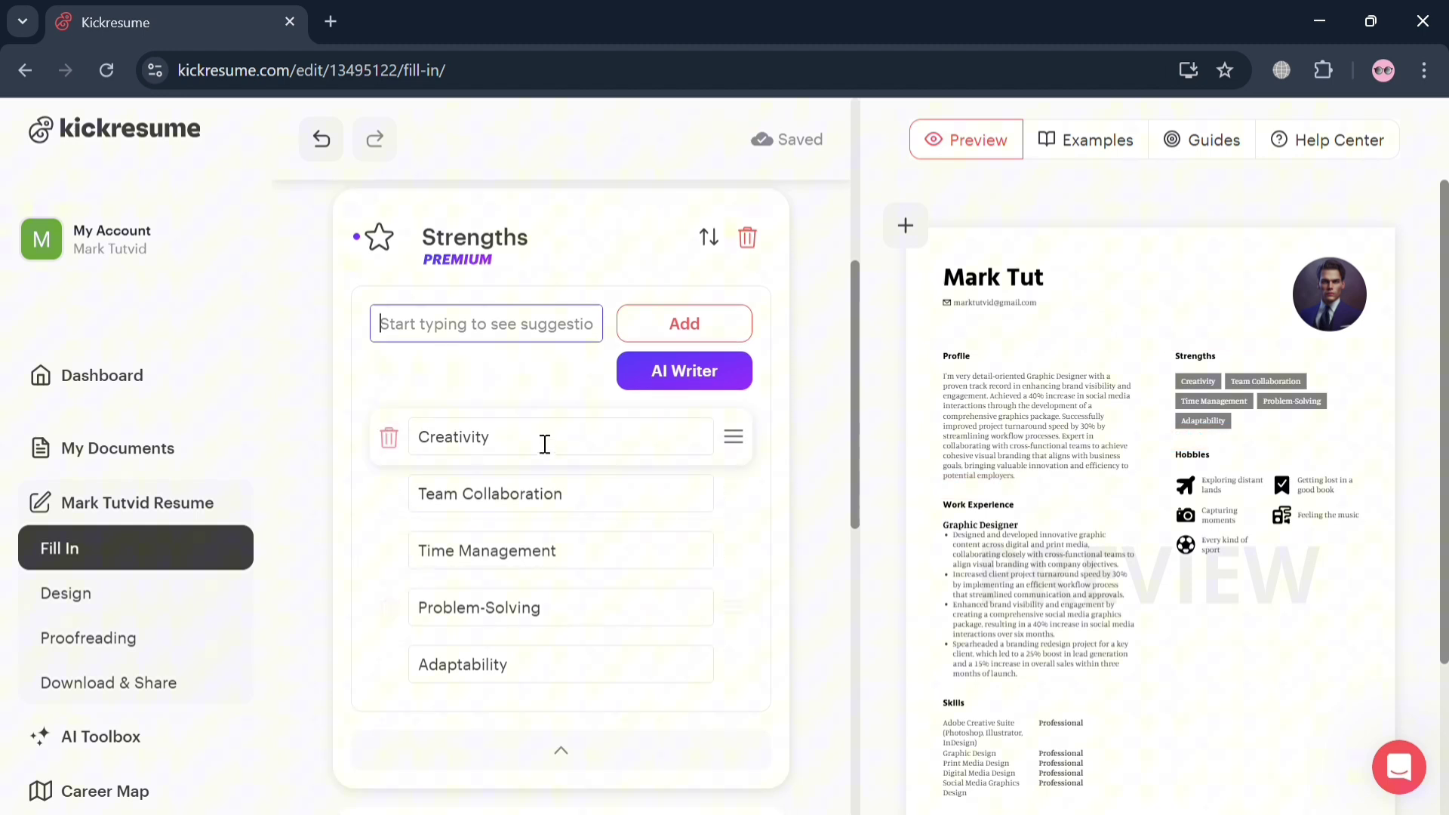
pyautogui.click(543, 449)
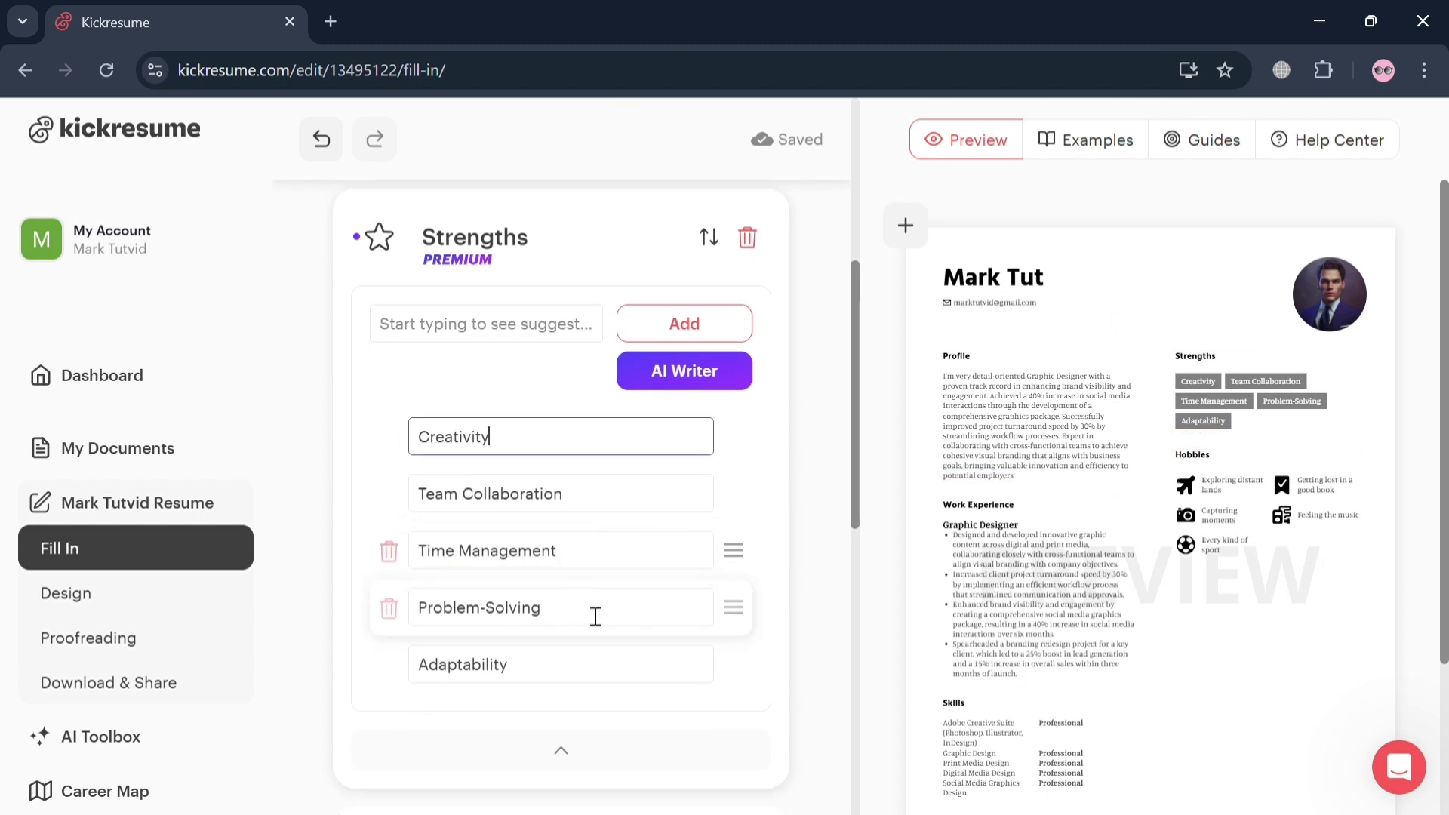
pyautogui.click(812, 647)
pyautogui.scroll(-3, 812, 647)
pyautogui.scroll(-2, 812, 647)
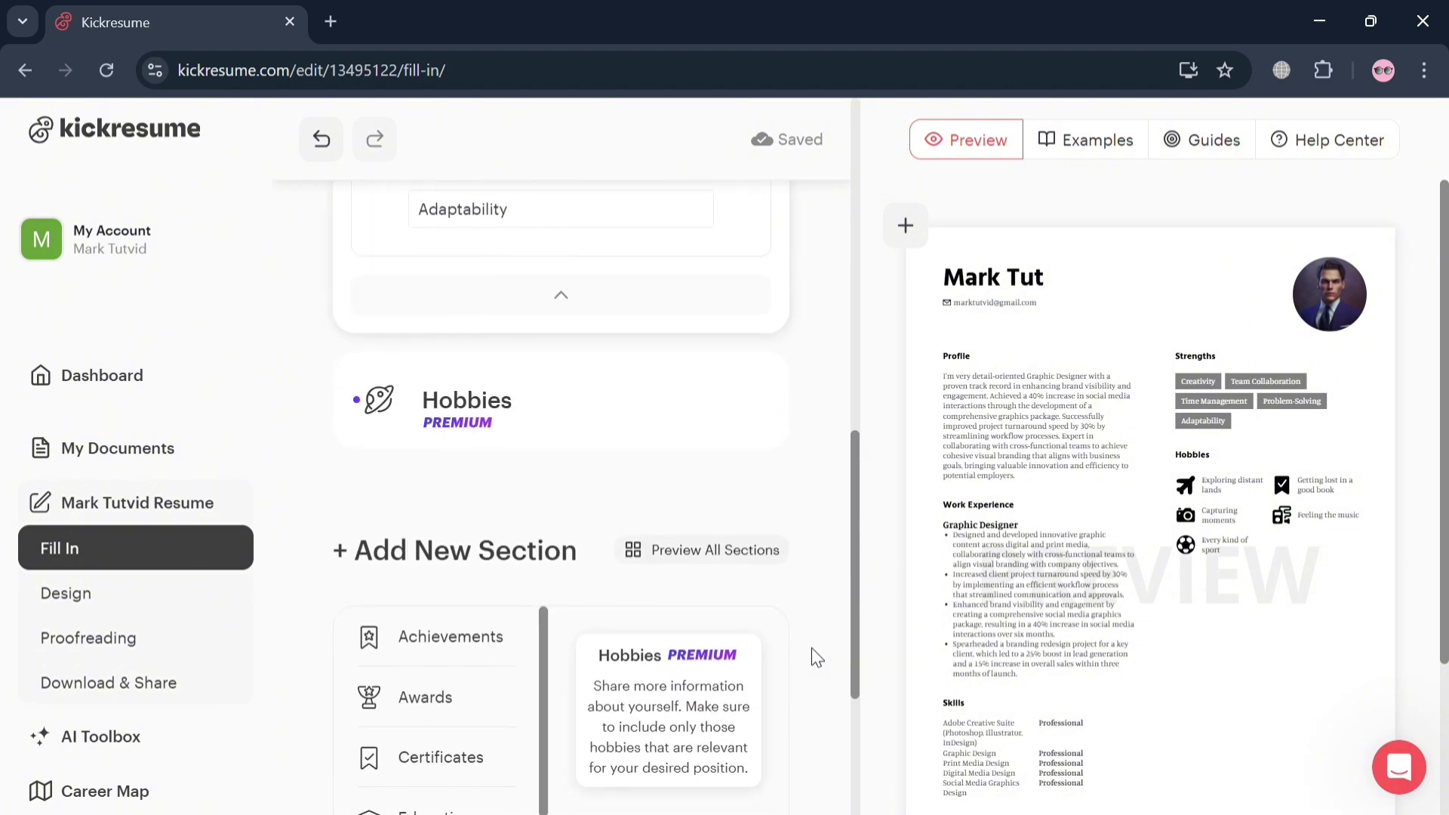
pyautogui.scroll(-4, 631, 542)
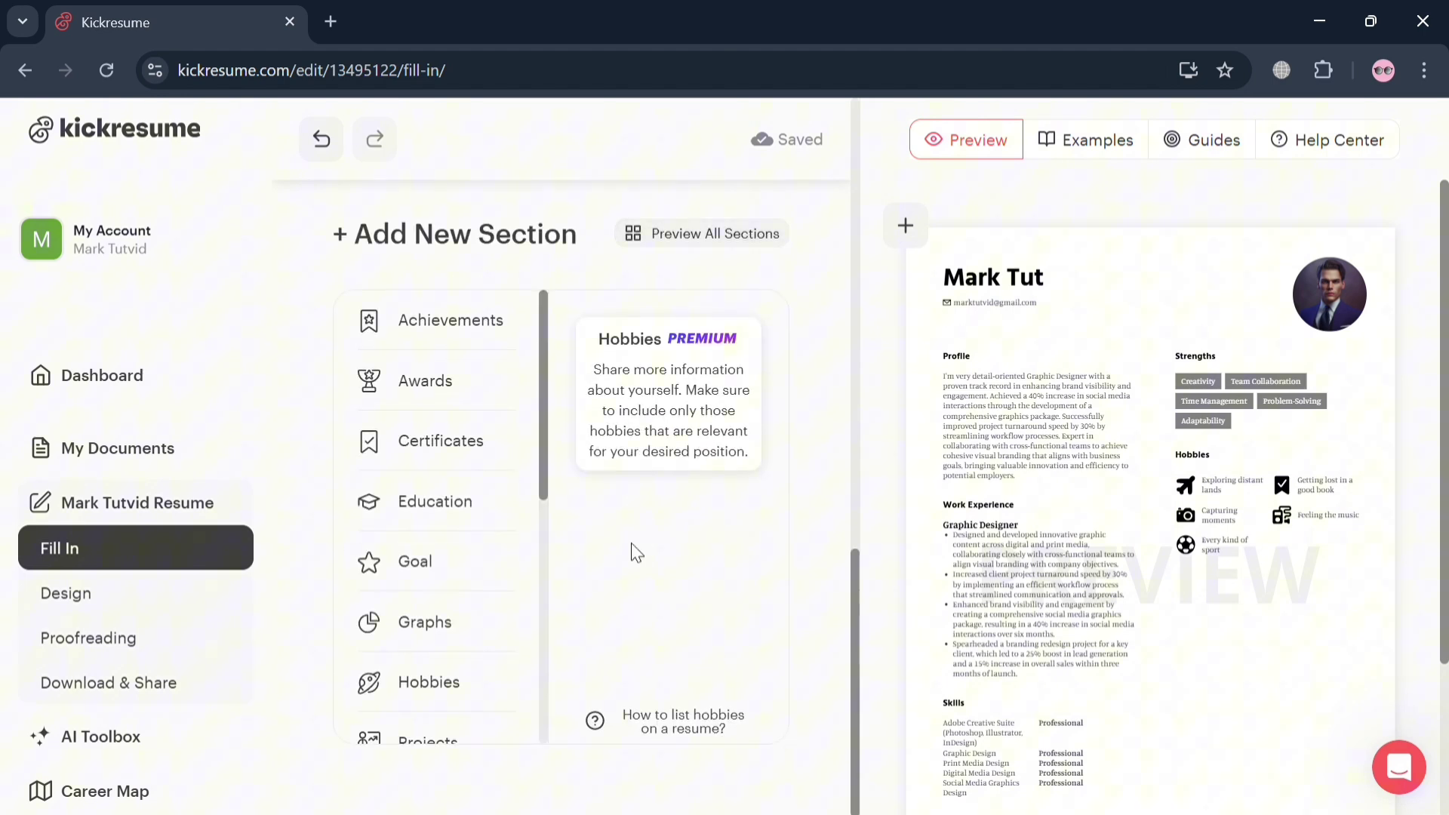
# Add Achievements, then Awards, then an empty Education section from the Add New Section list
pyautogui.click(447, 323)
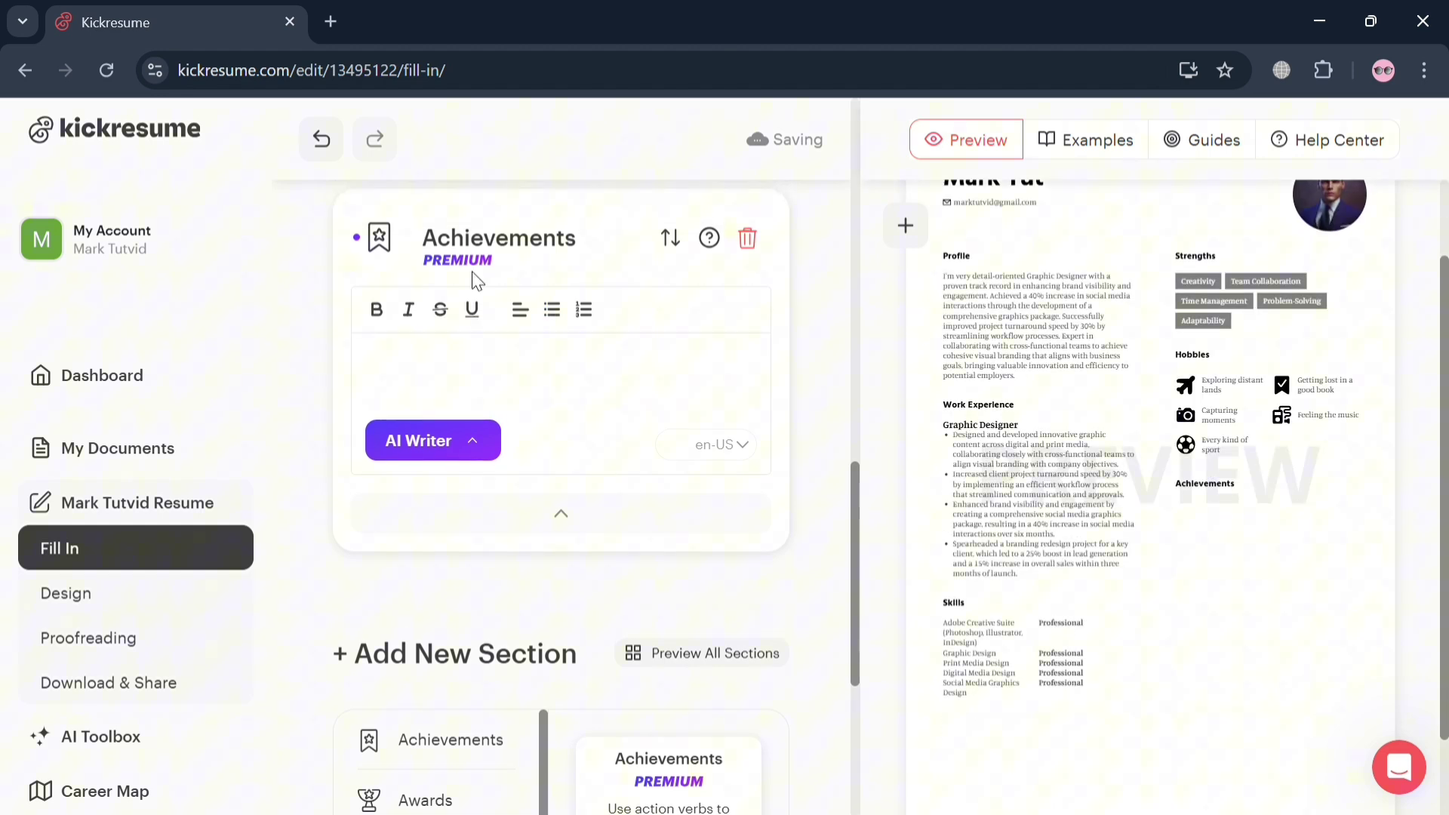
pyautogui.scroll(-3, 612, 598)
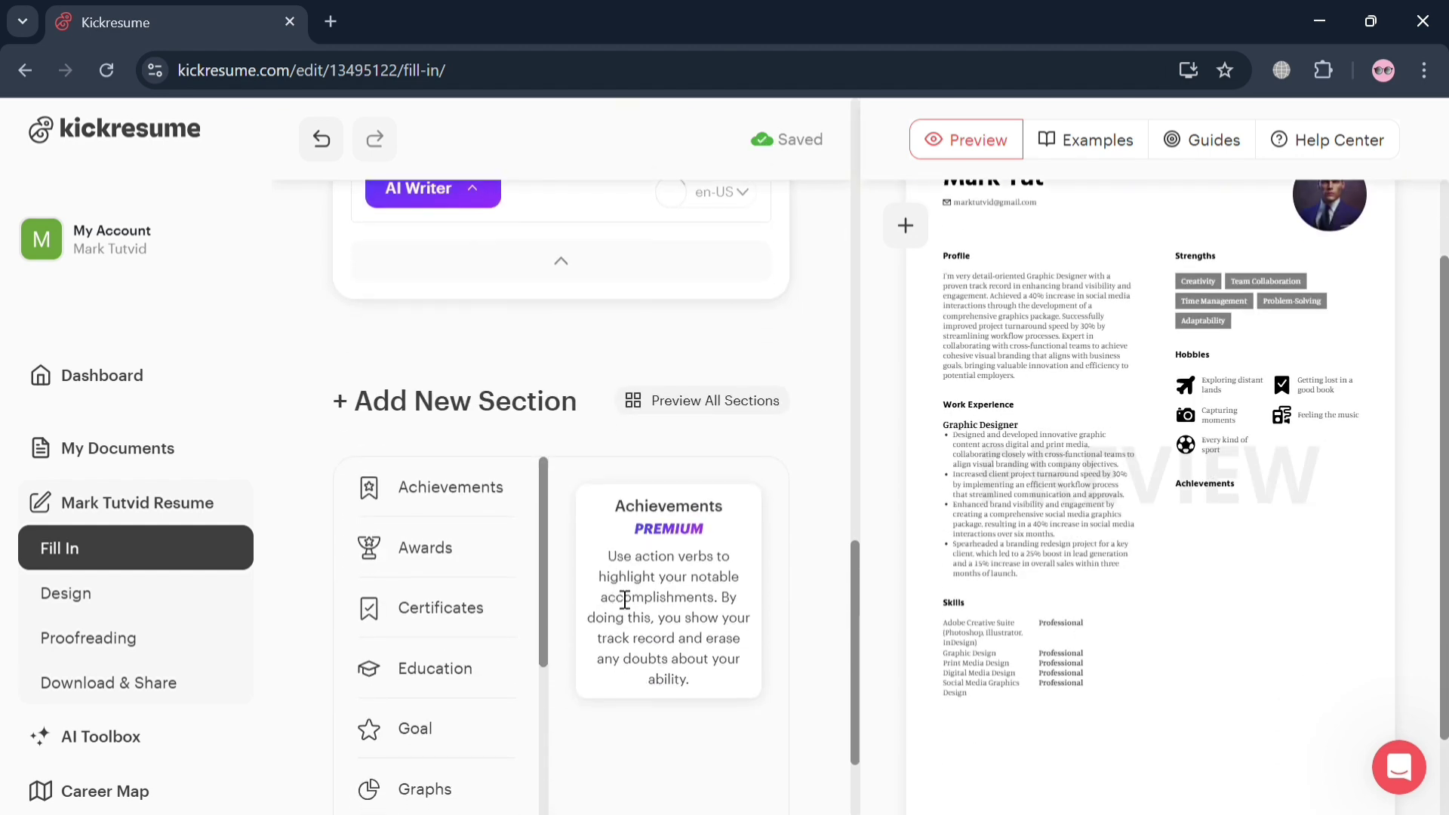
pyautogui.click(432, 554)
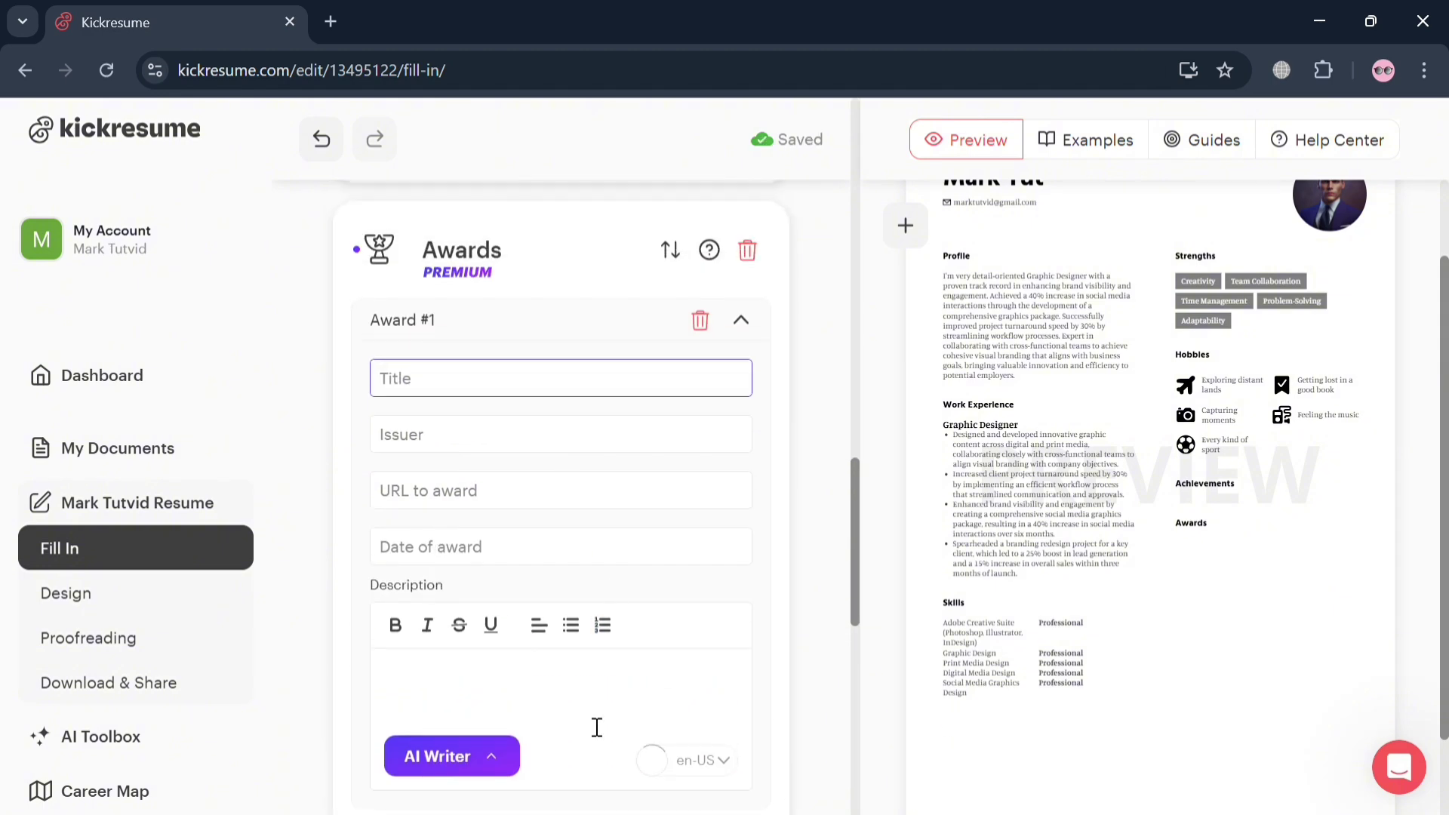
pyautogui.scroll(-8, 594, 724)
pyautogui.scroll(-3, 590, 725)
pyautogui.click(489, 521)
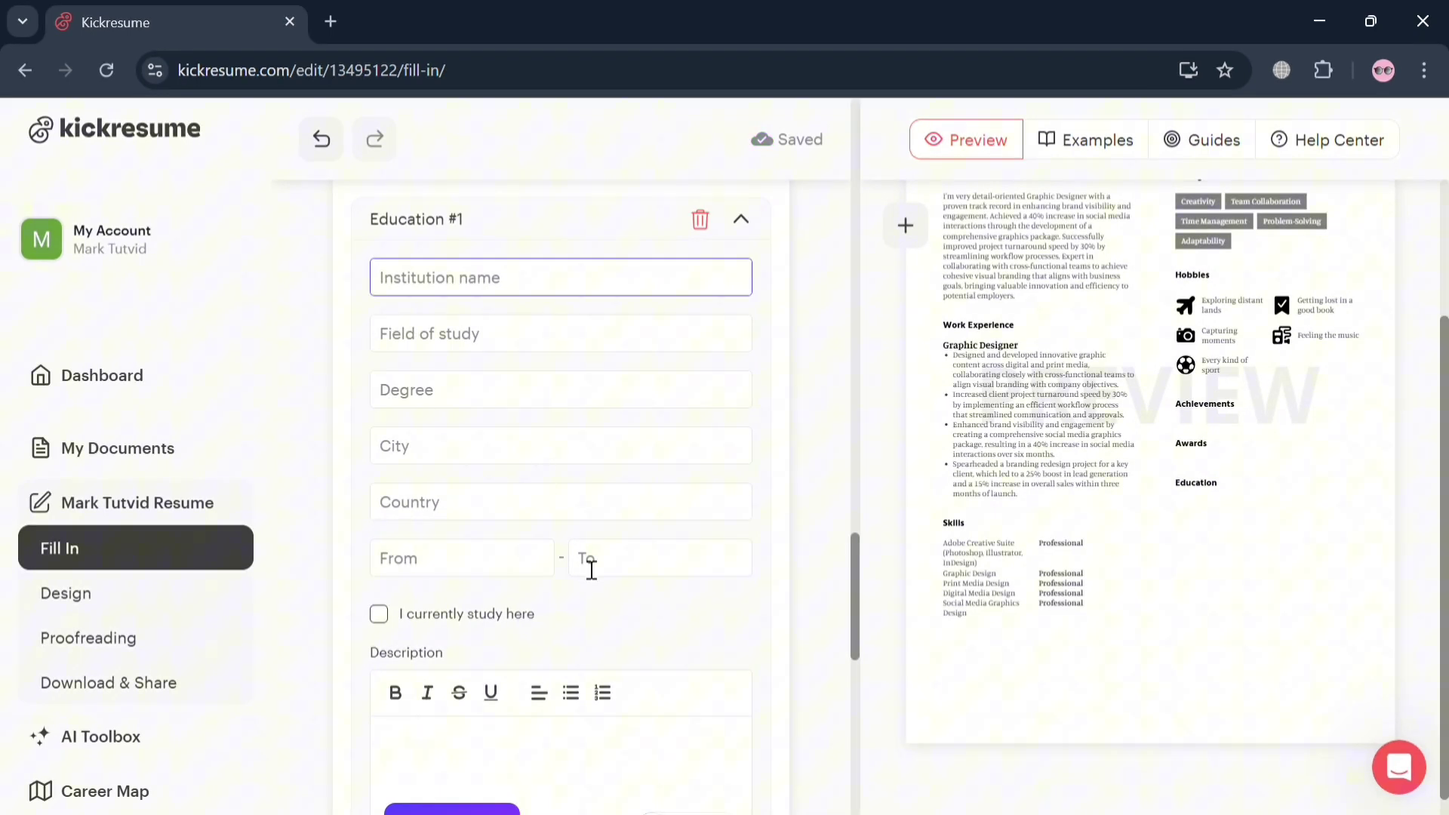
pyautogui.scroll(-3, 585, 566)
pyautogui.scroll(-5, 585, 567)
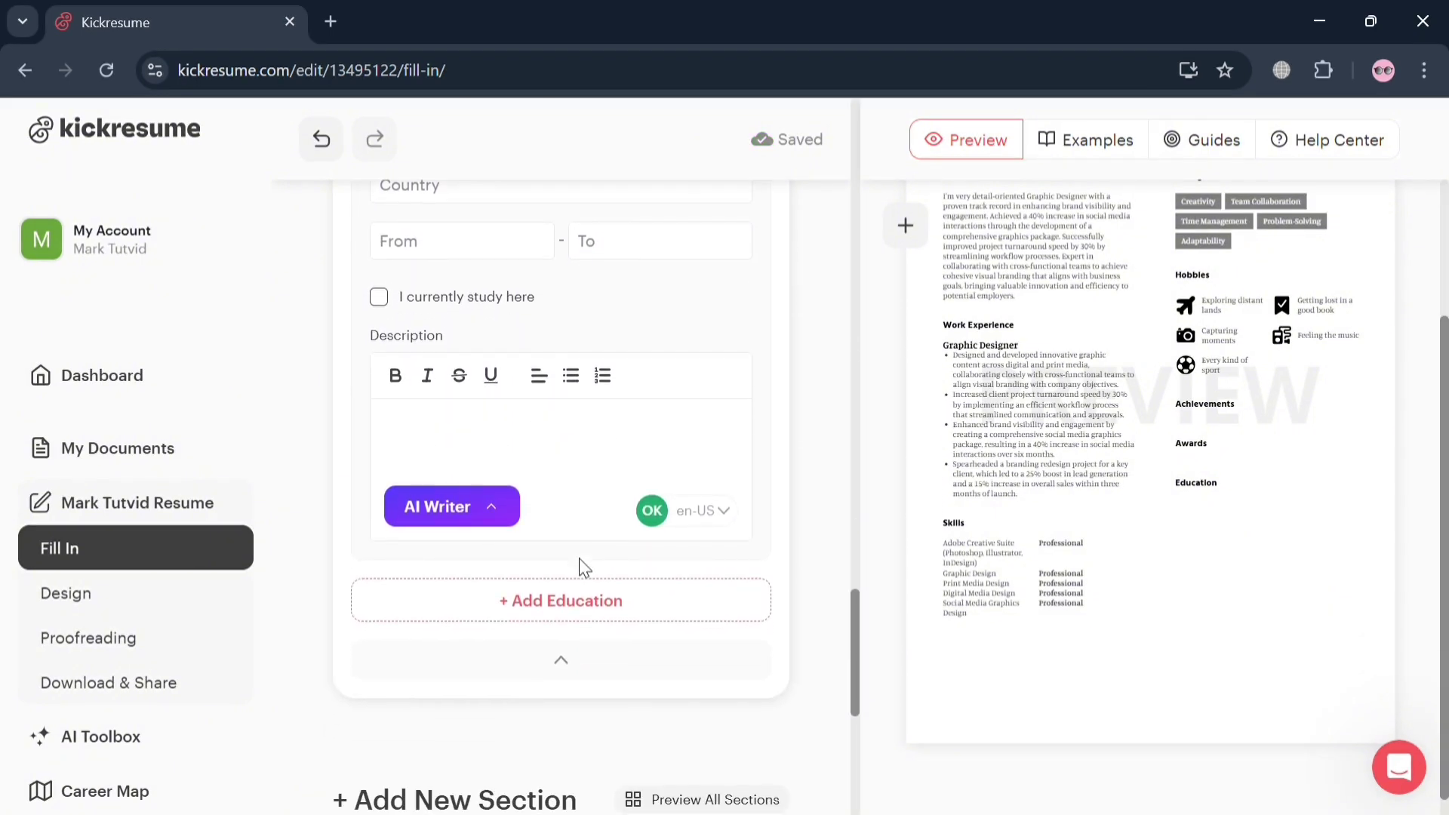
pyautogui.scroll(-4, 581, 561)
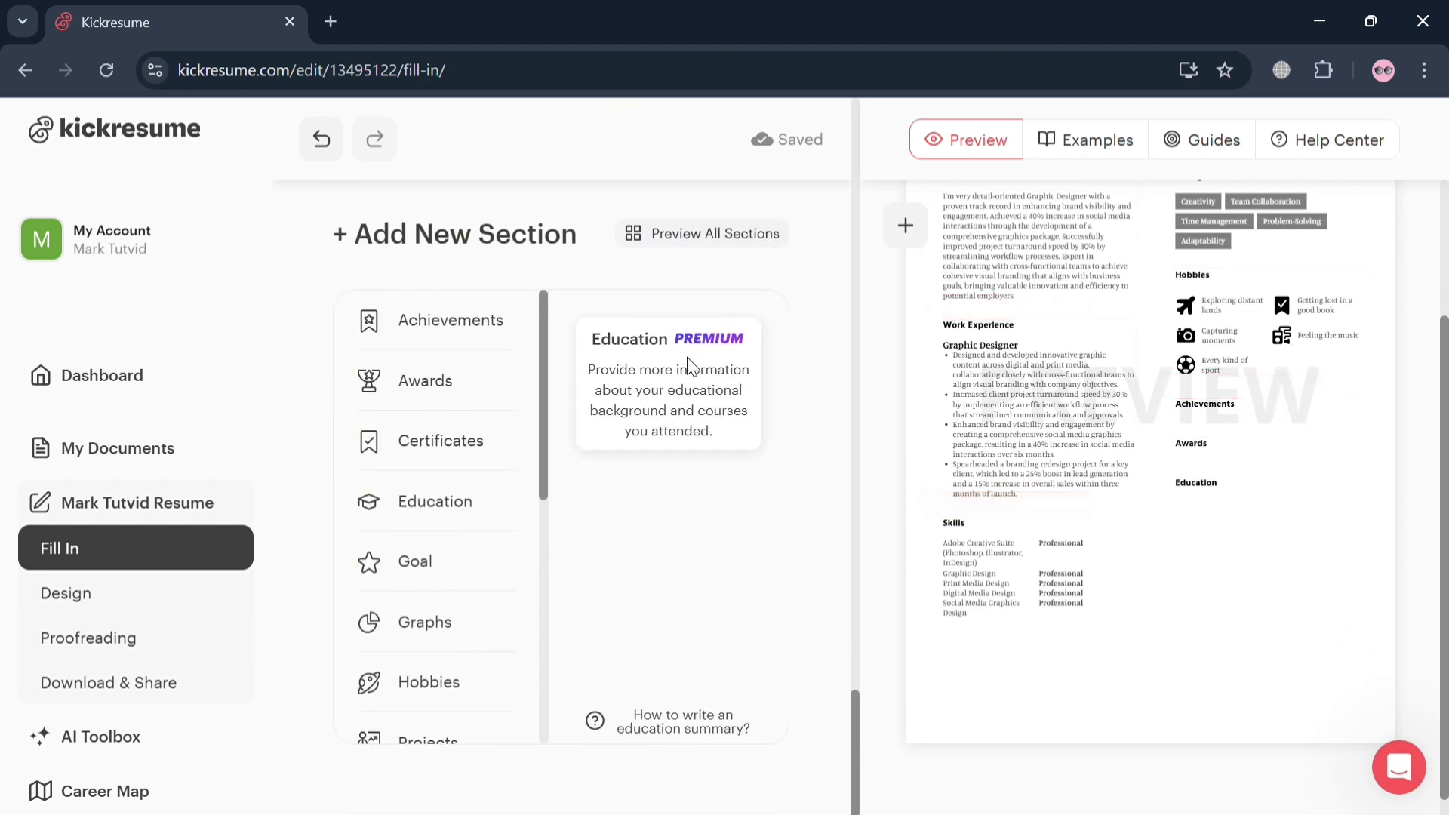
# In Design, try the Puddle template, revert to White, and switch the colour to Snow
pyautogui.click(115, 596)
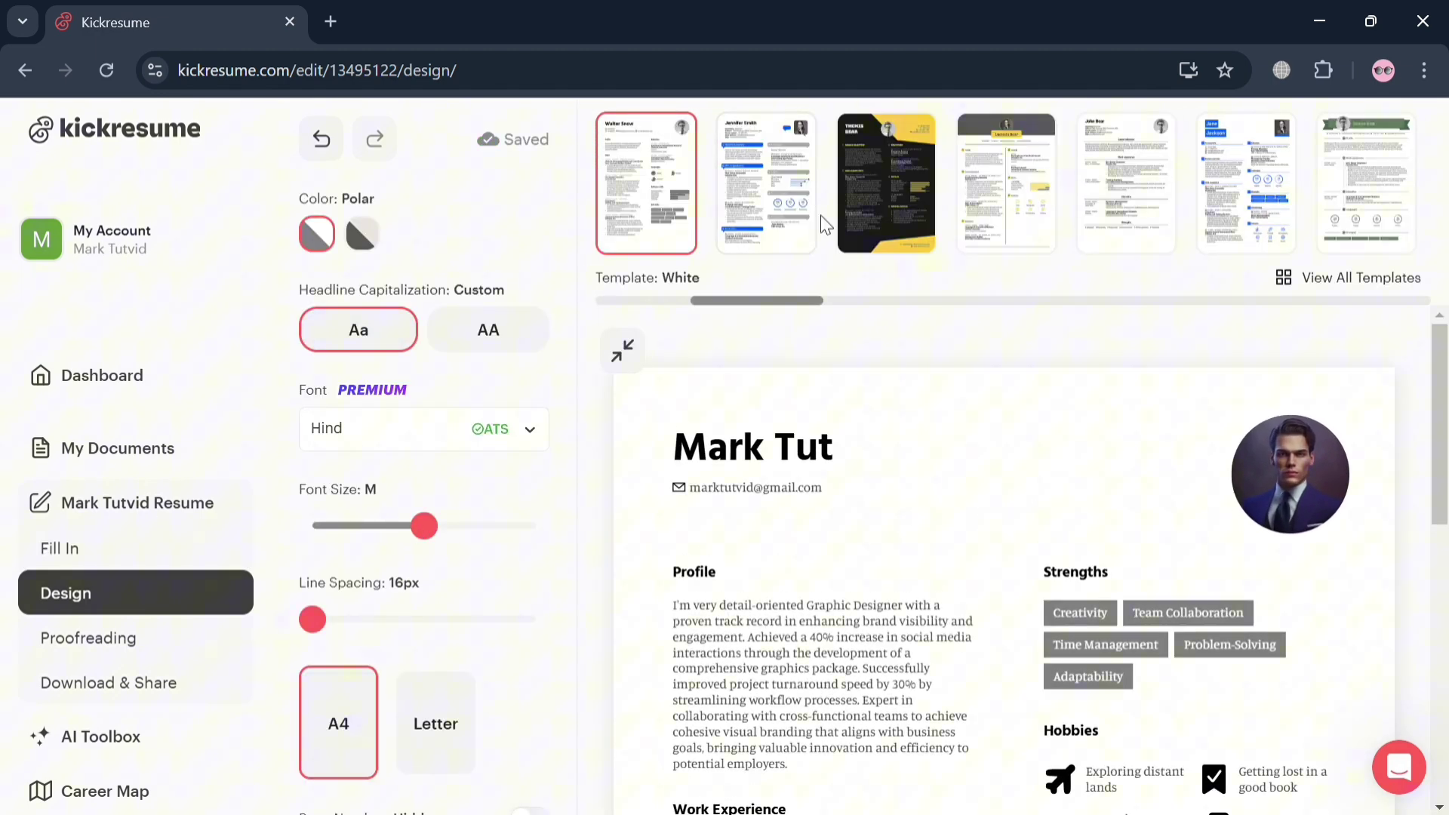
pyautogui.click(882, 220)
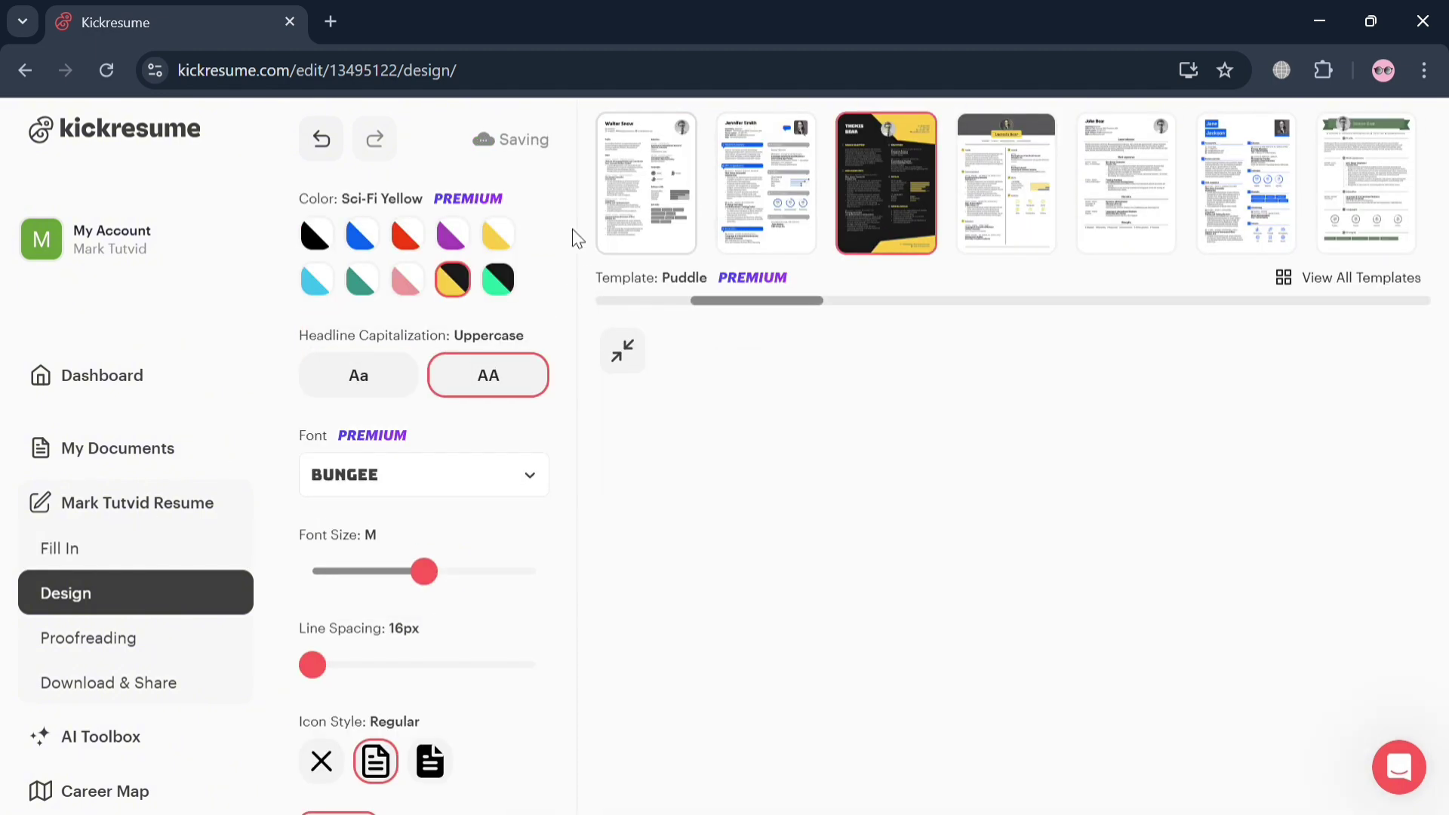
pyautogui.scroll(-3, 880, 528)
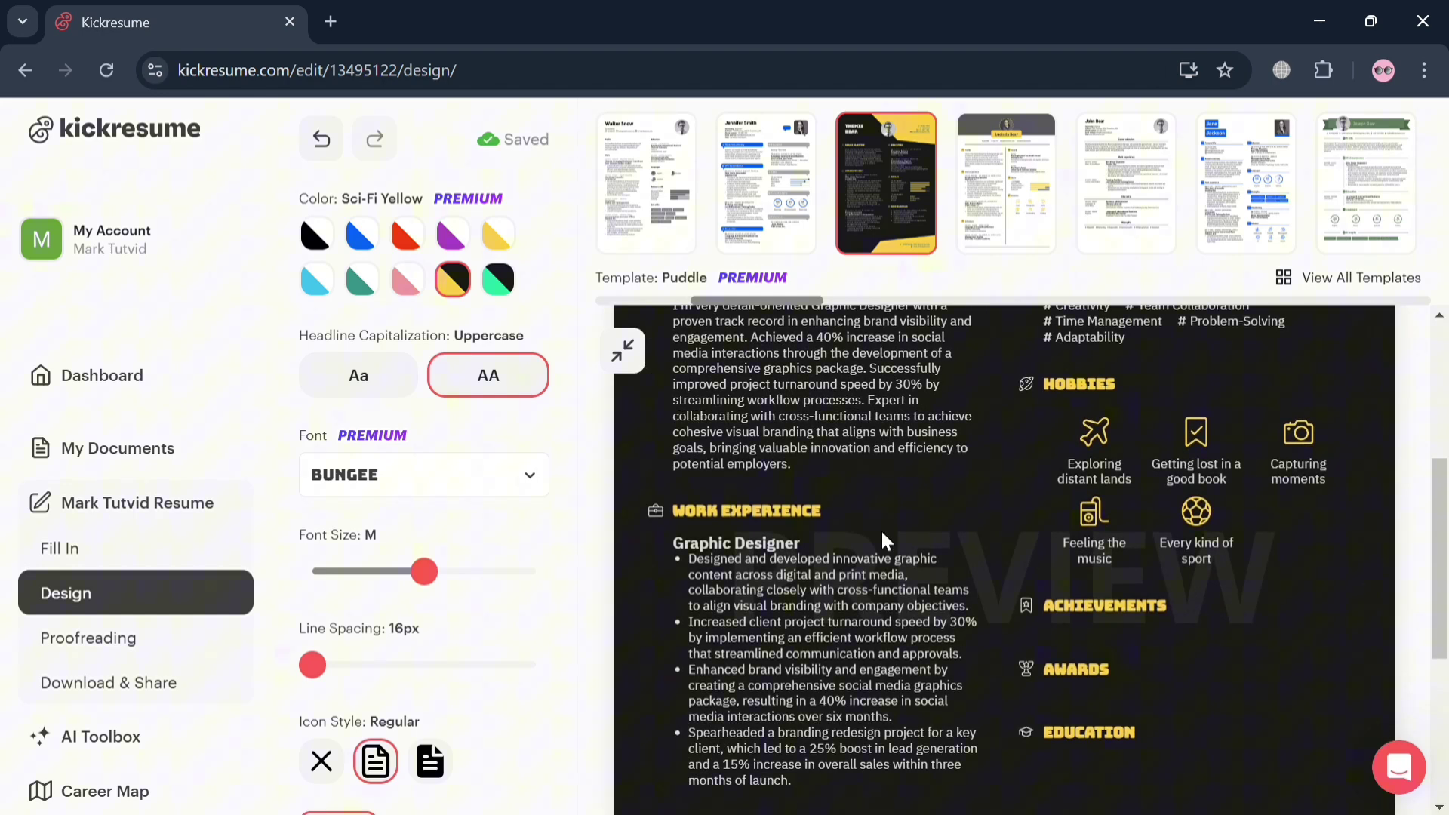
pyautogui.scroll(4, 881, 529)
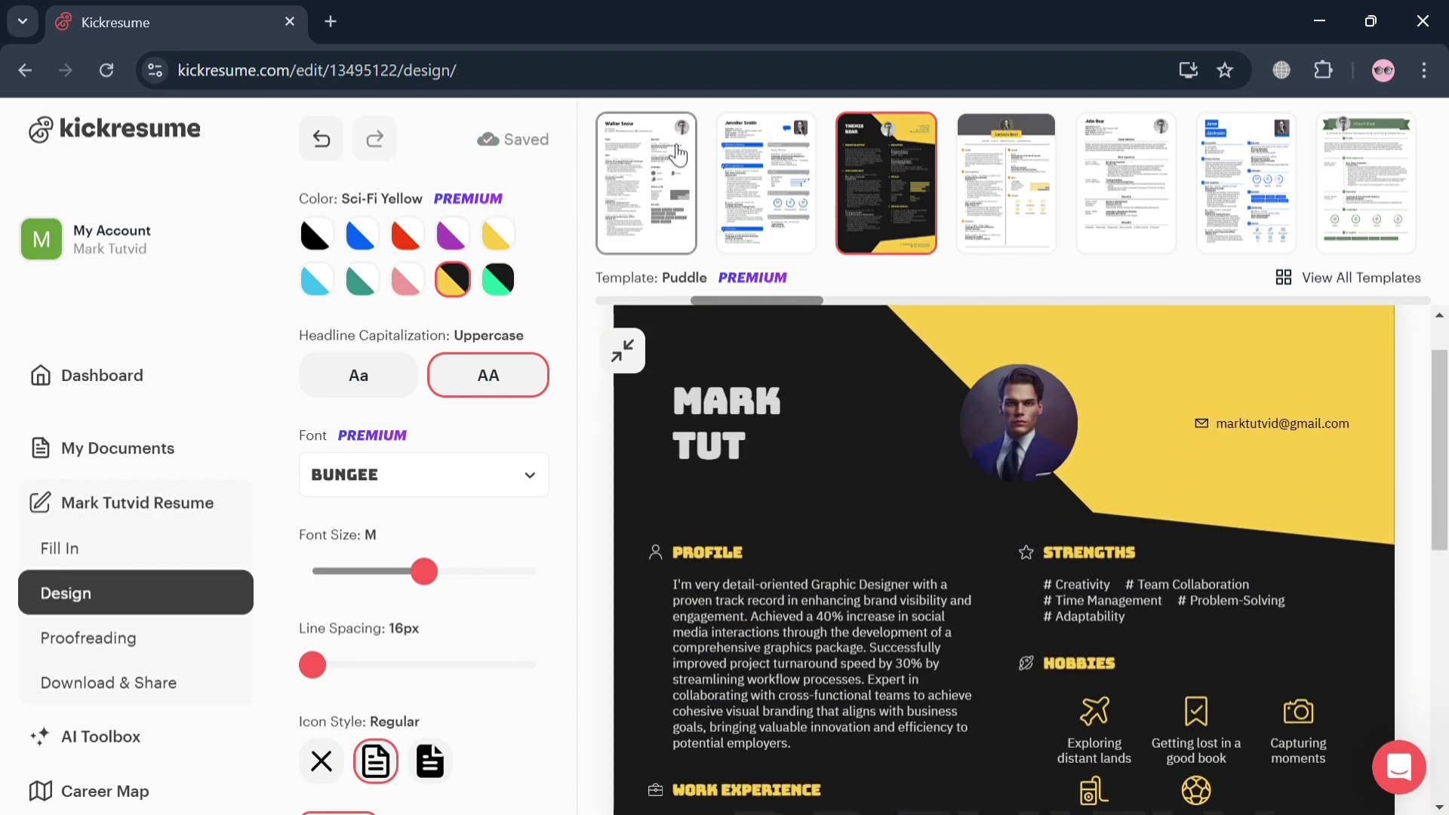
pyautogui.click(676, 155)
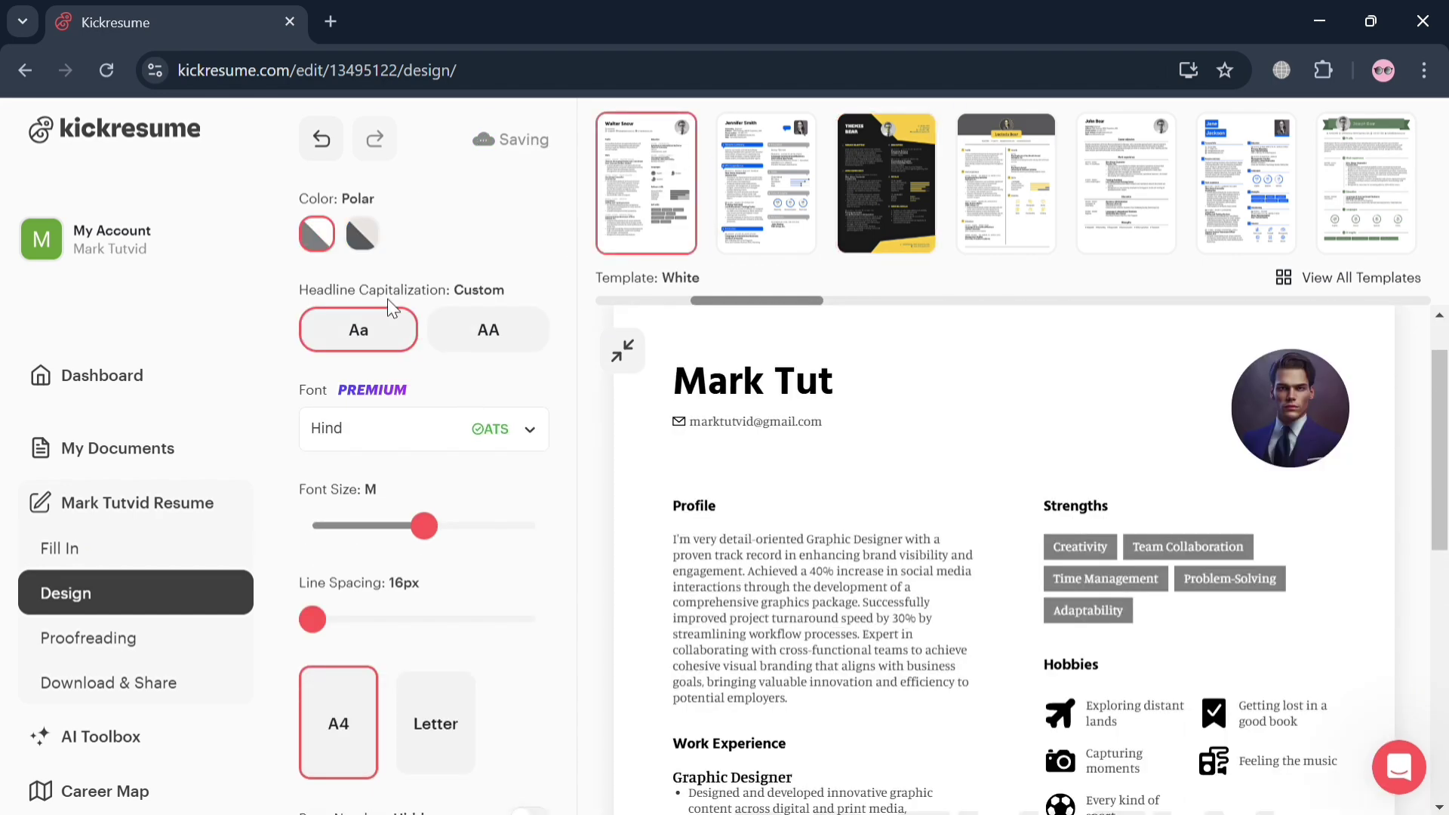
pyautogui.click(373, 240)
pyautogui.scroll(-5, 441, 494)
pyautogui.scroll(-2, 441, 494)
# Randomize the design until the Classy template appears, then apply the Topography background
pyautogui.click(447, 525)
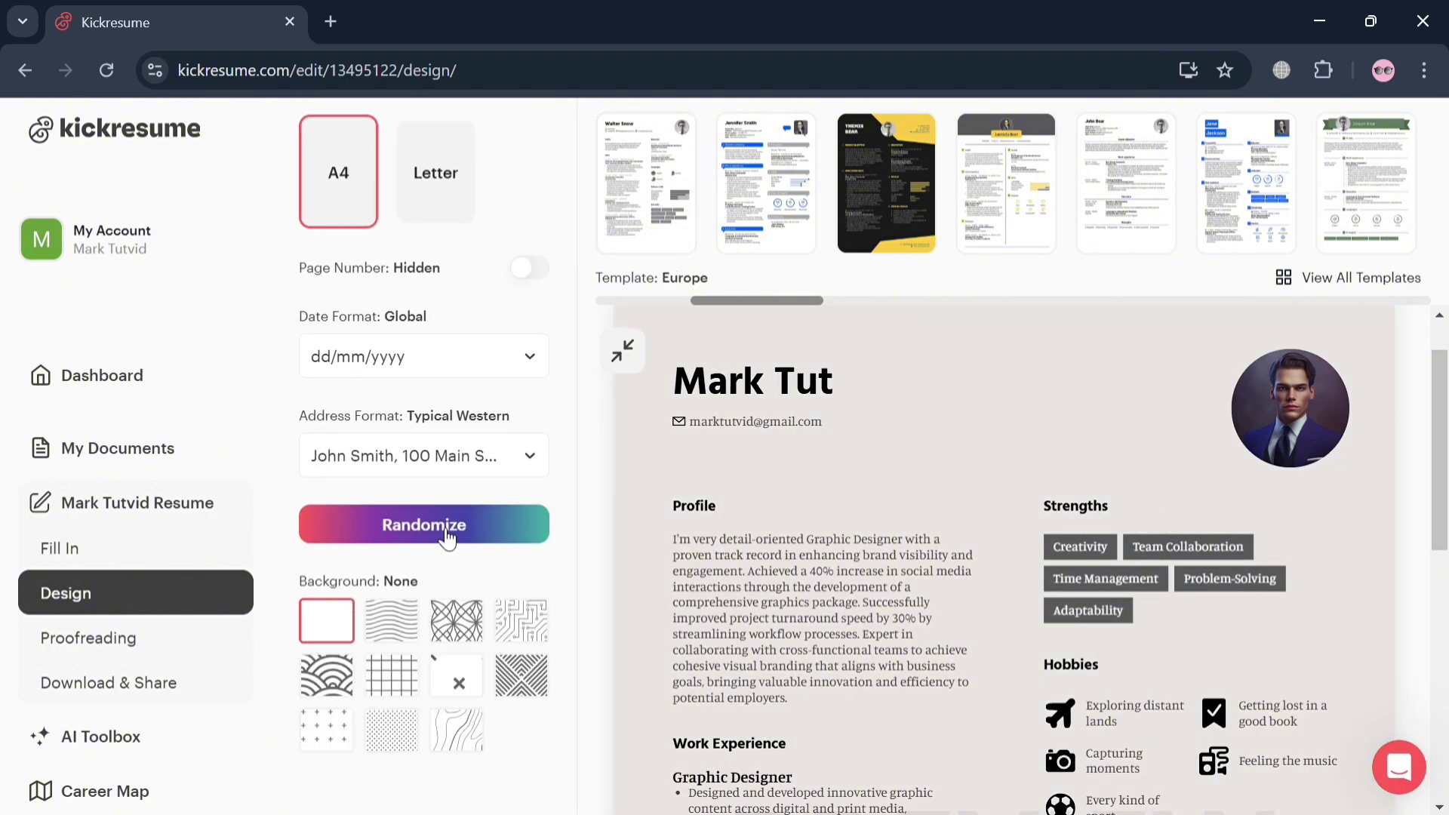
pyautogui.click(406, 632)
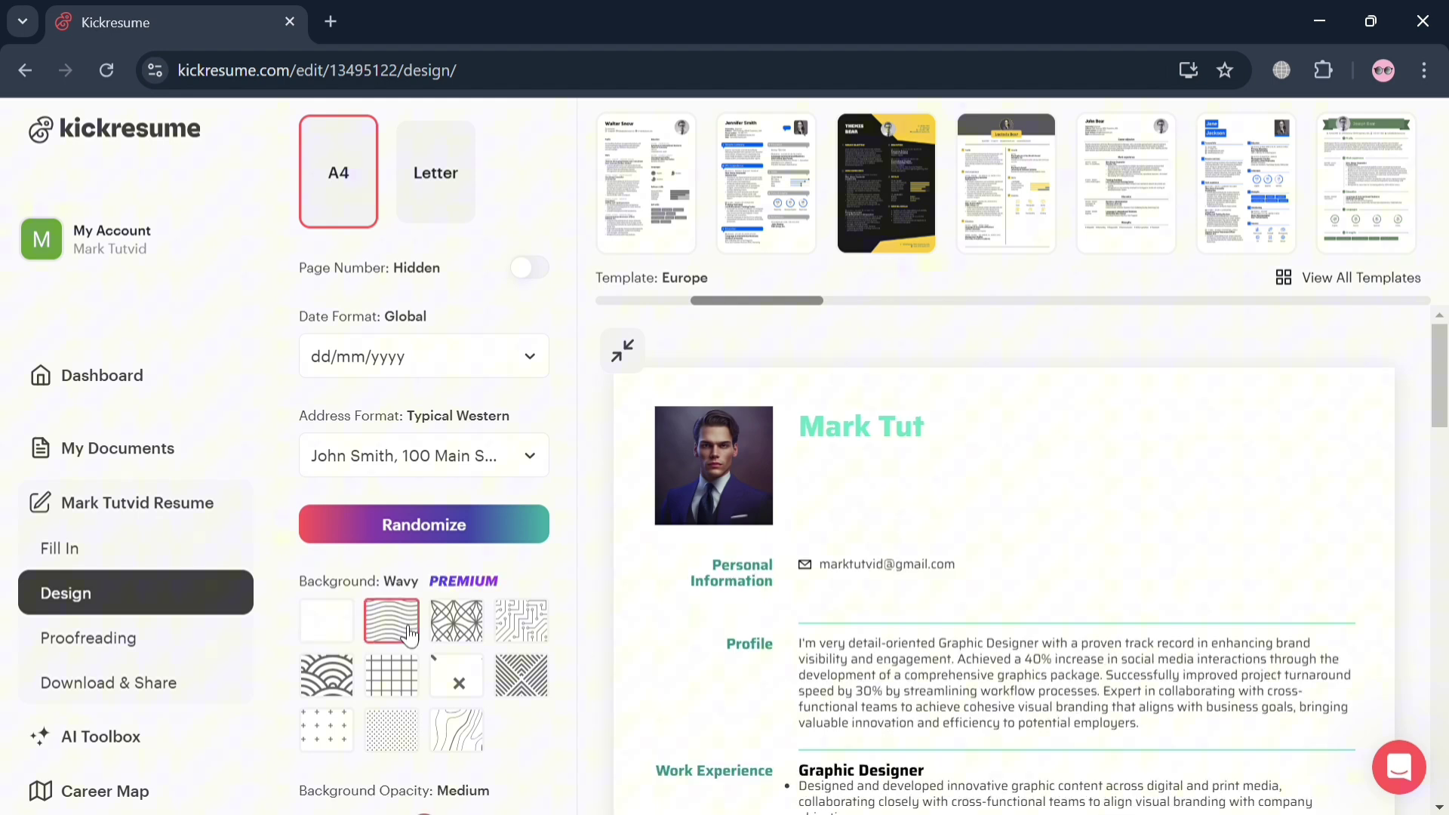
pyautogui.click(485, 531)
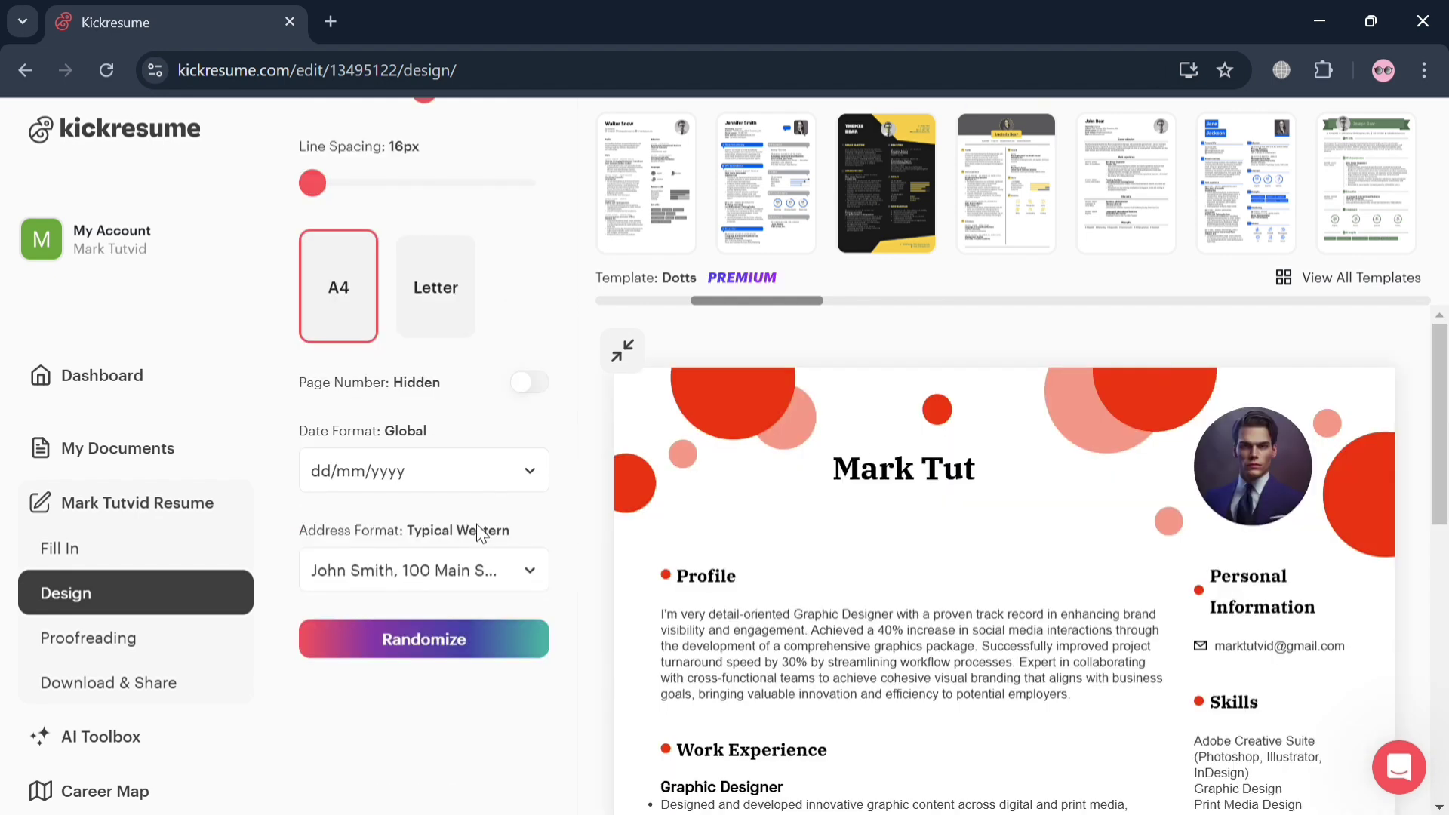
pyautogui.click(491, 639)
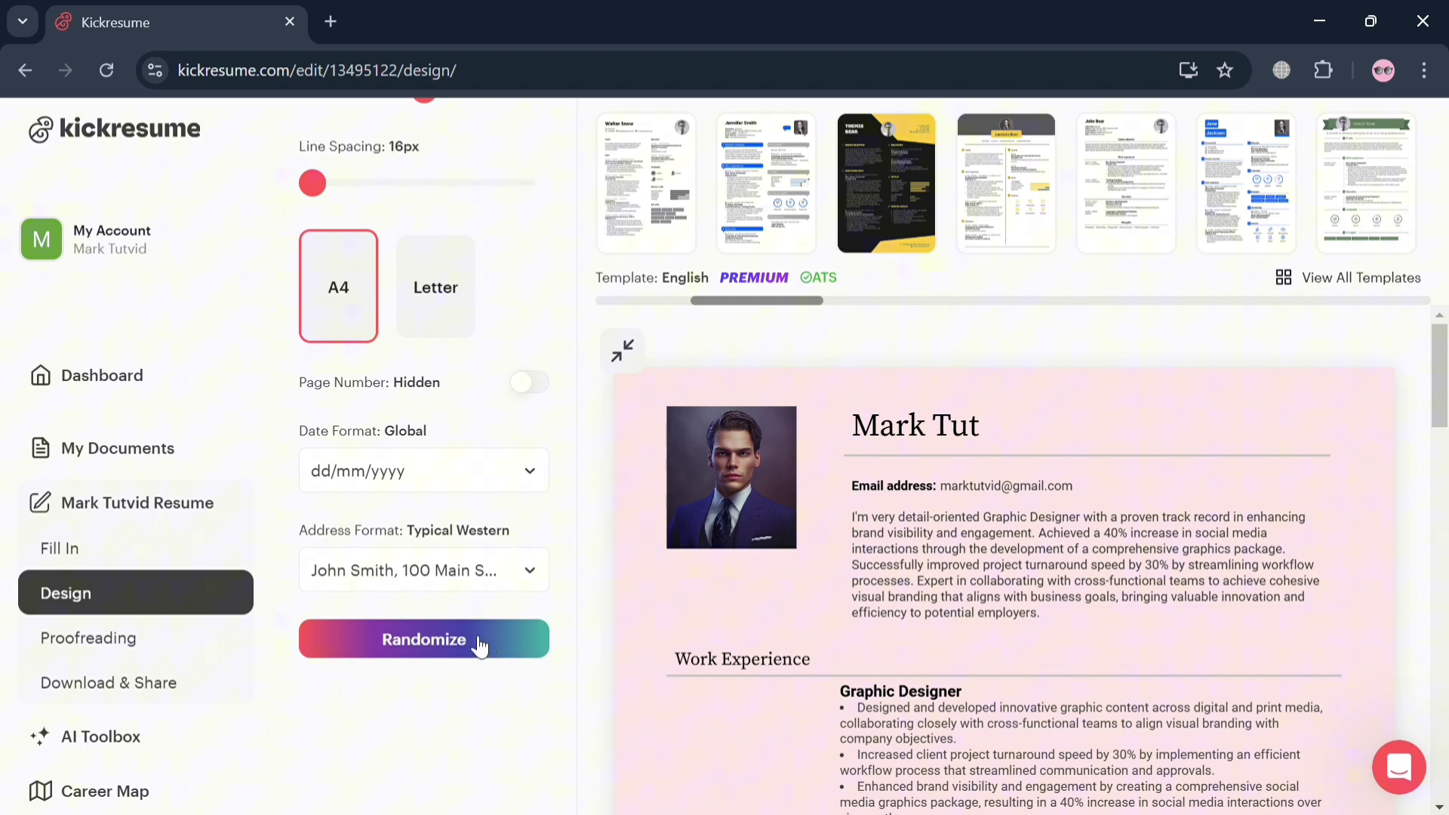
pyautogui.click(480, 644)
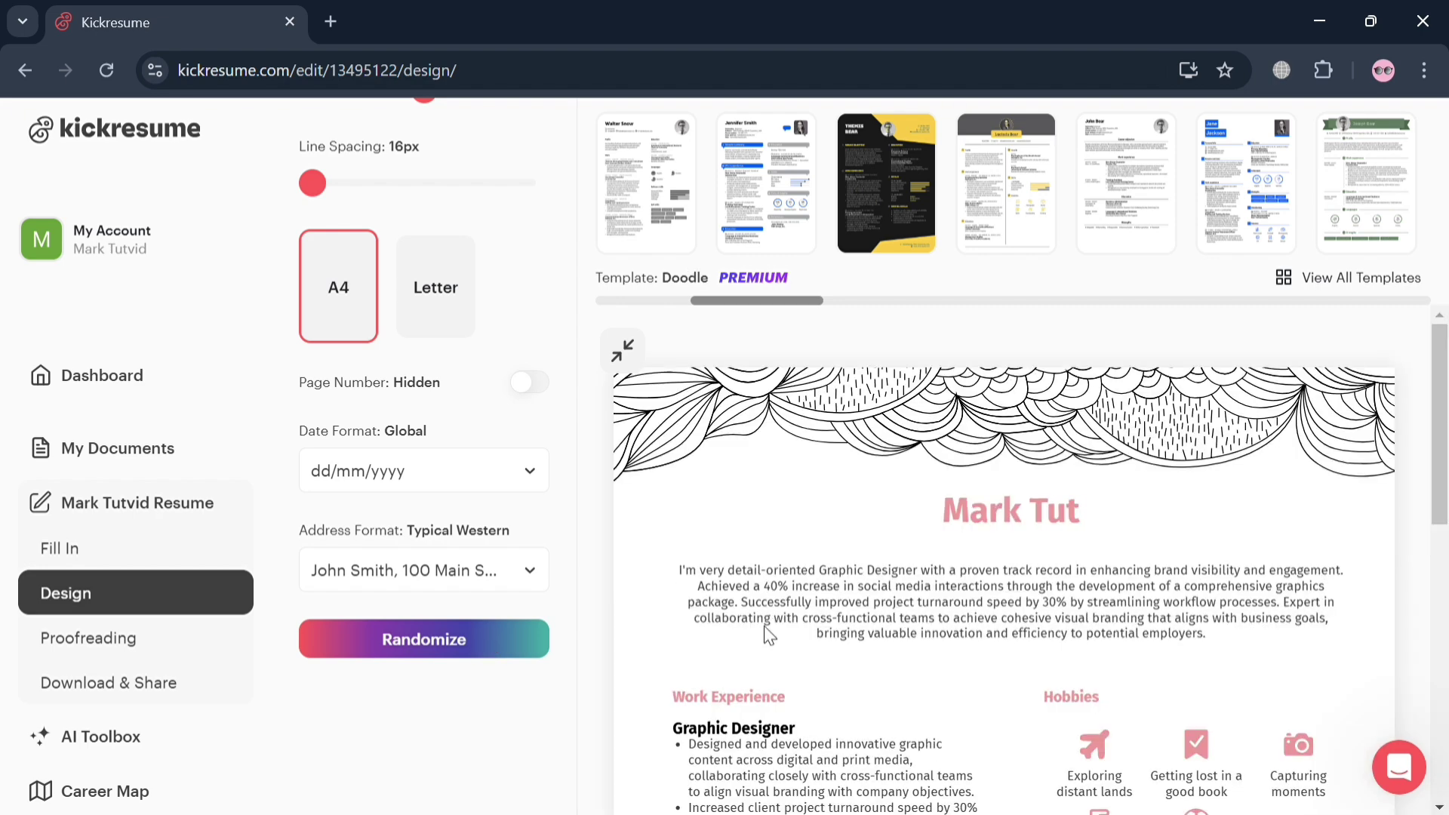
pyautogui.click(412, 648)
pyautogui.scroll(-2, 415, 641)
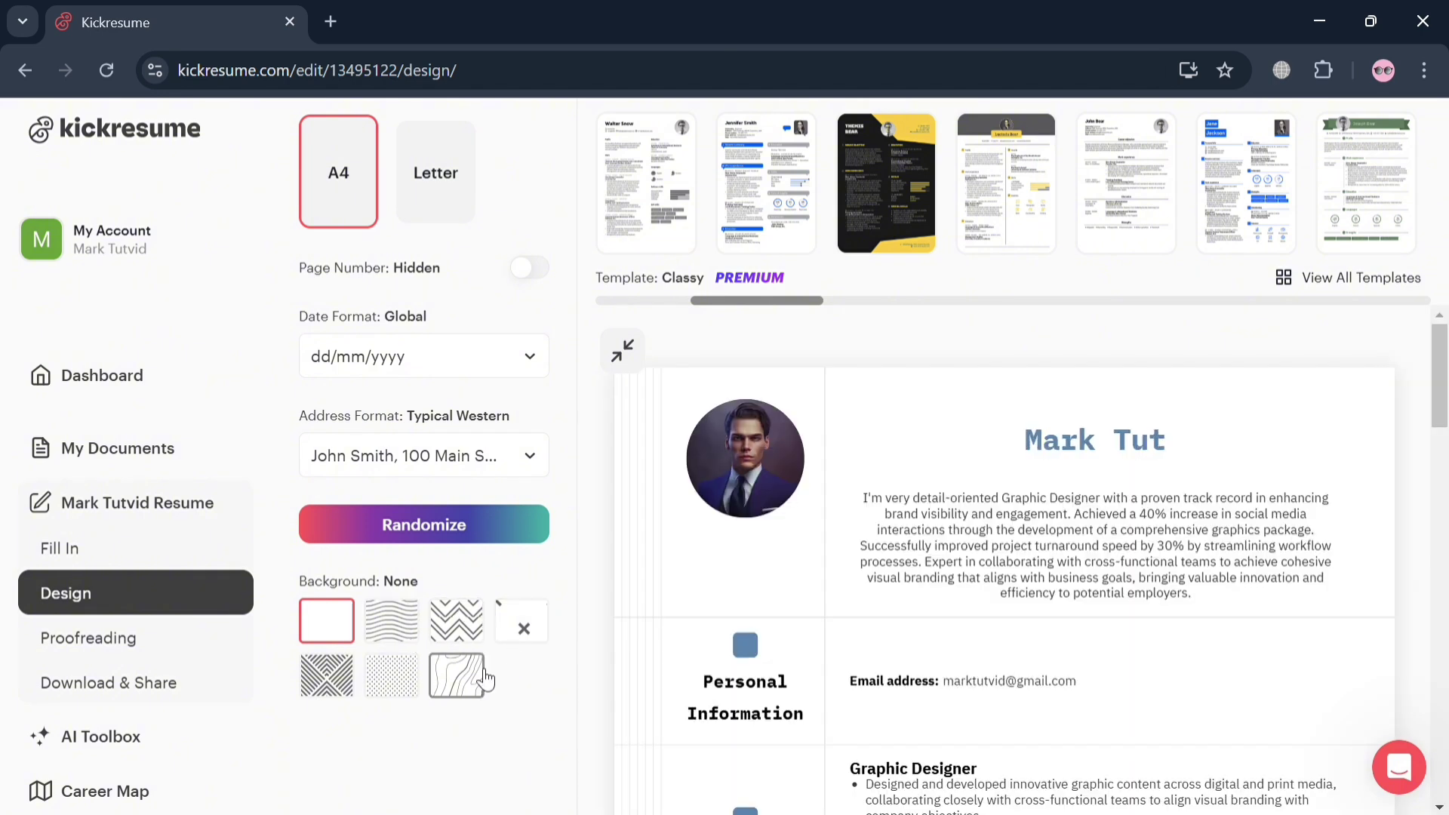
pyautogui.click(473, 682)
pyautogui.scroll(-5, 833, 631)
pyautogui.scroll(-8, 833, 625)
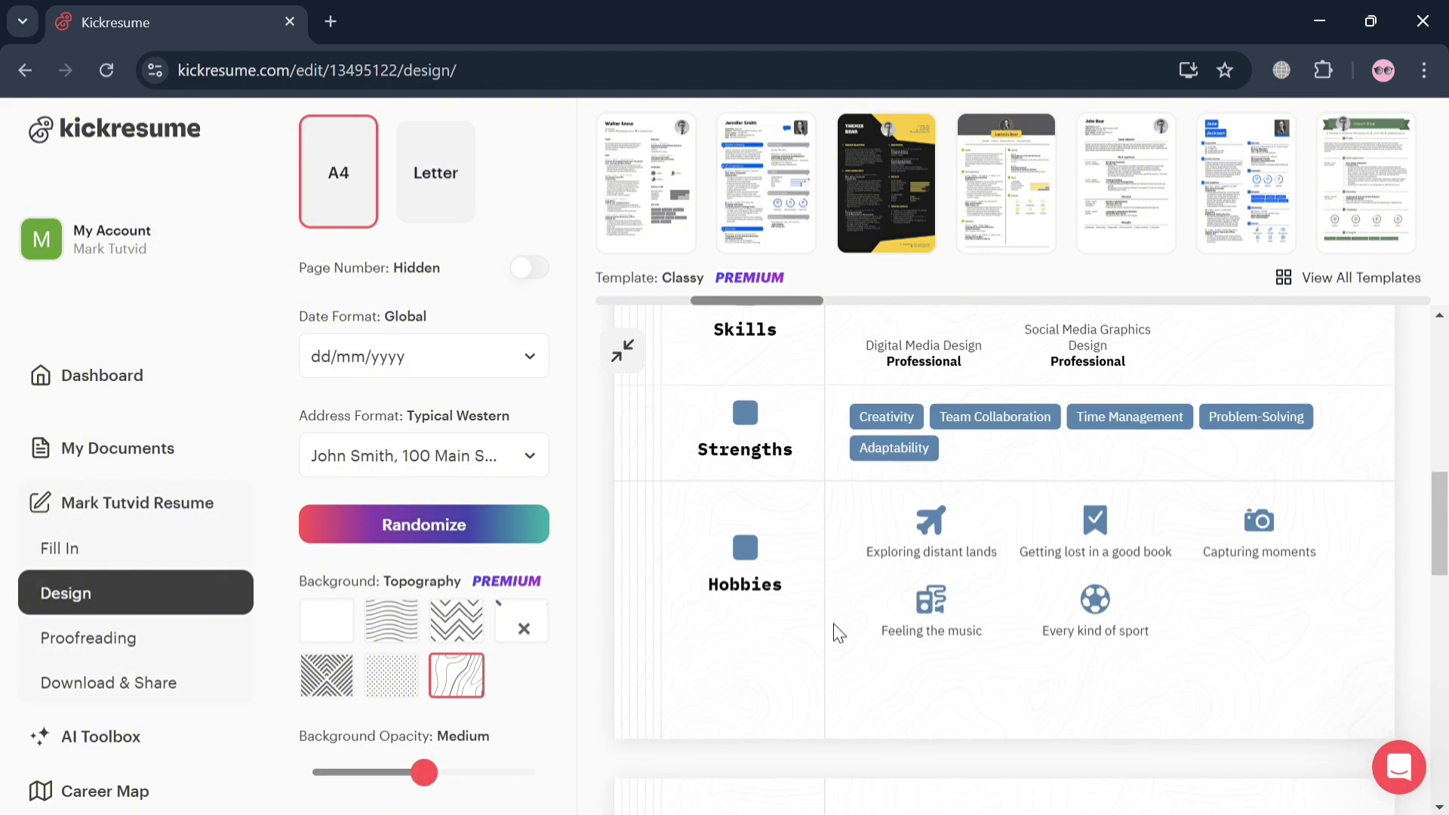
pyautogui.scroll(-5, 833, 624)
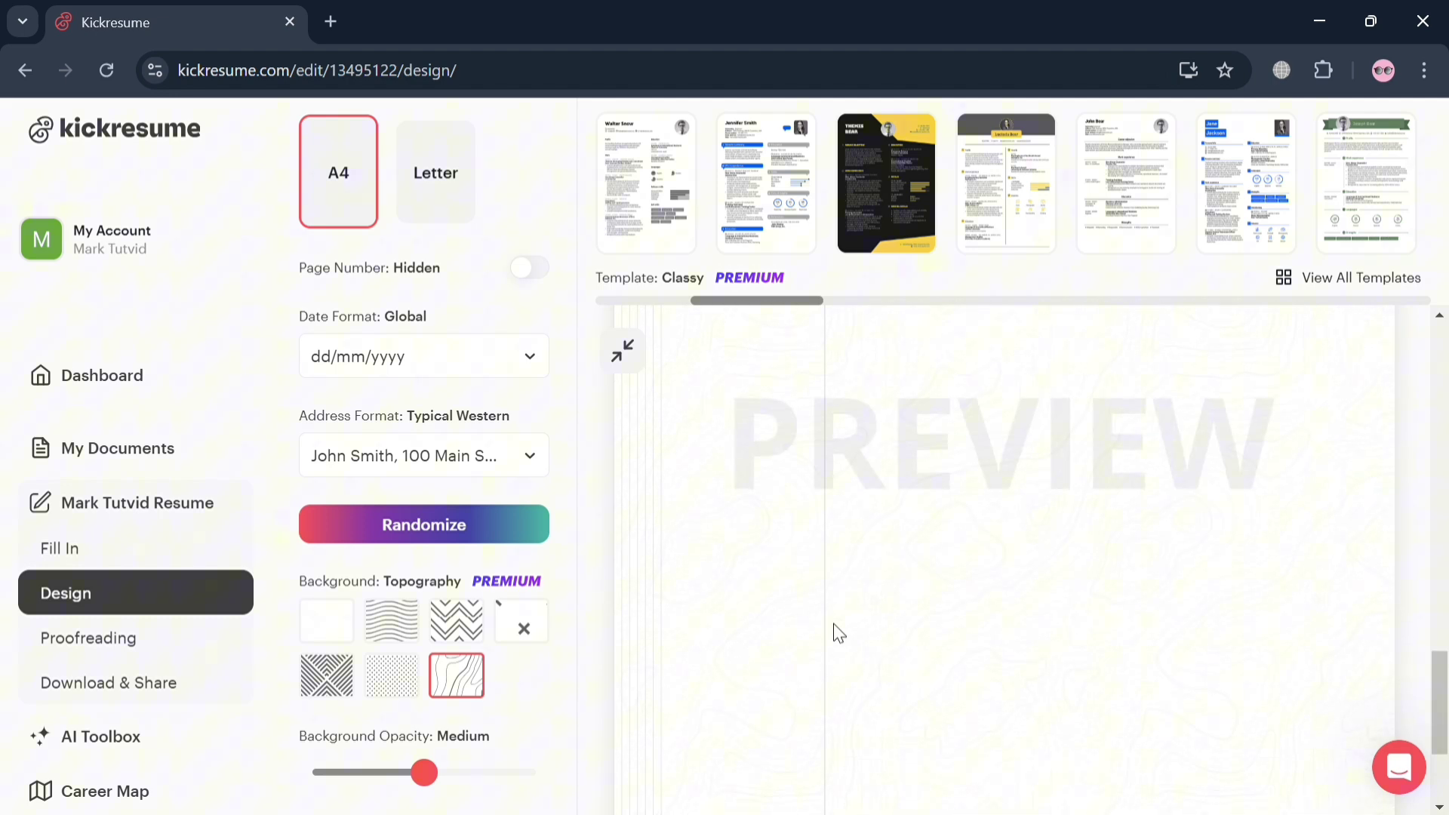
pyautogui.scroll(-2, 418, 645)
pyautogui.scroll(9, 419, 645)
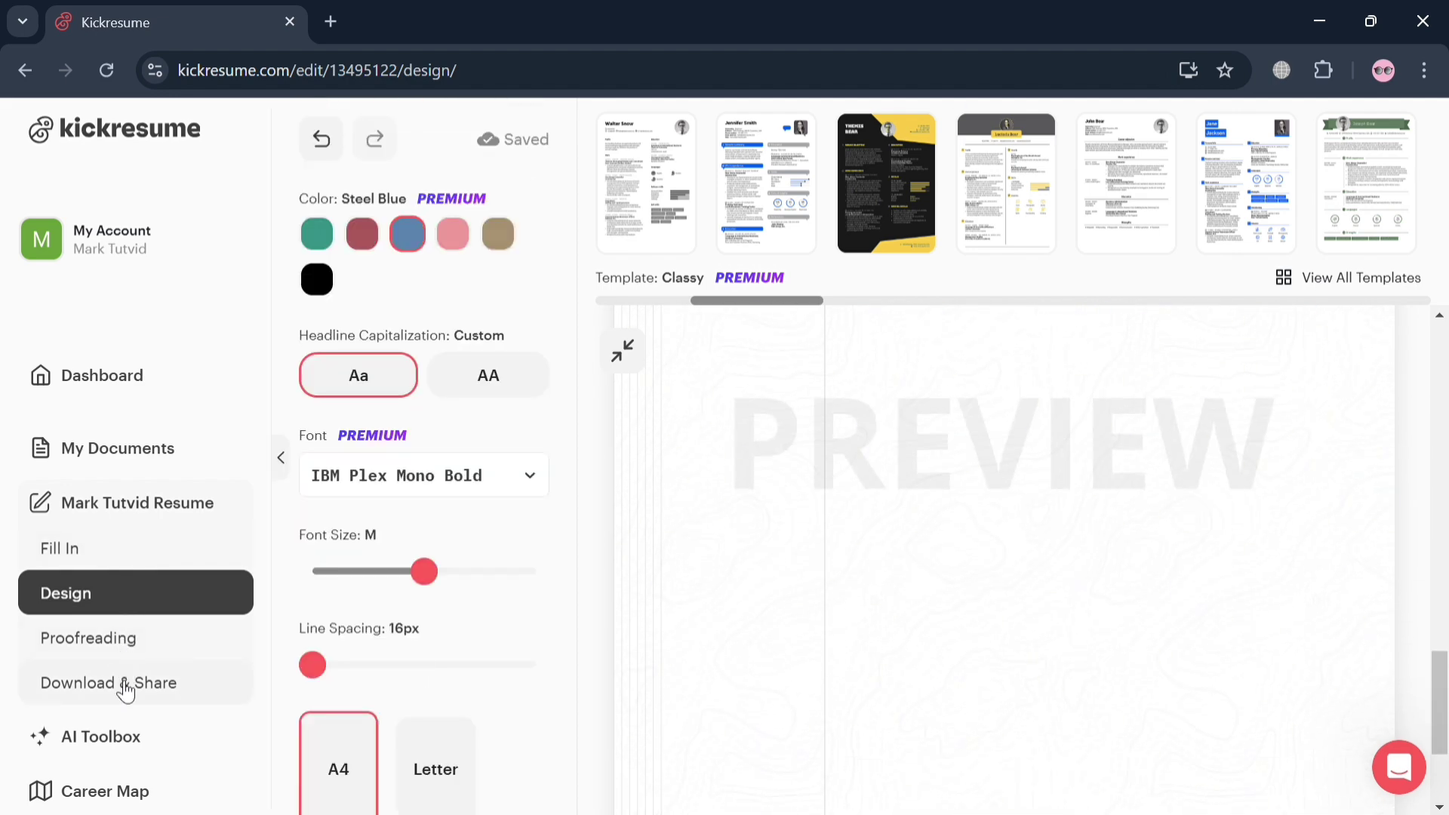
# View the $28 professional proofreading offer, then return to My Documents
pyautogui.click(115, 642)
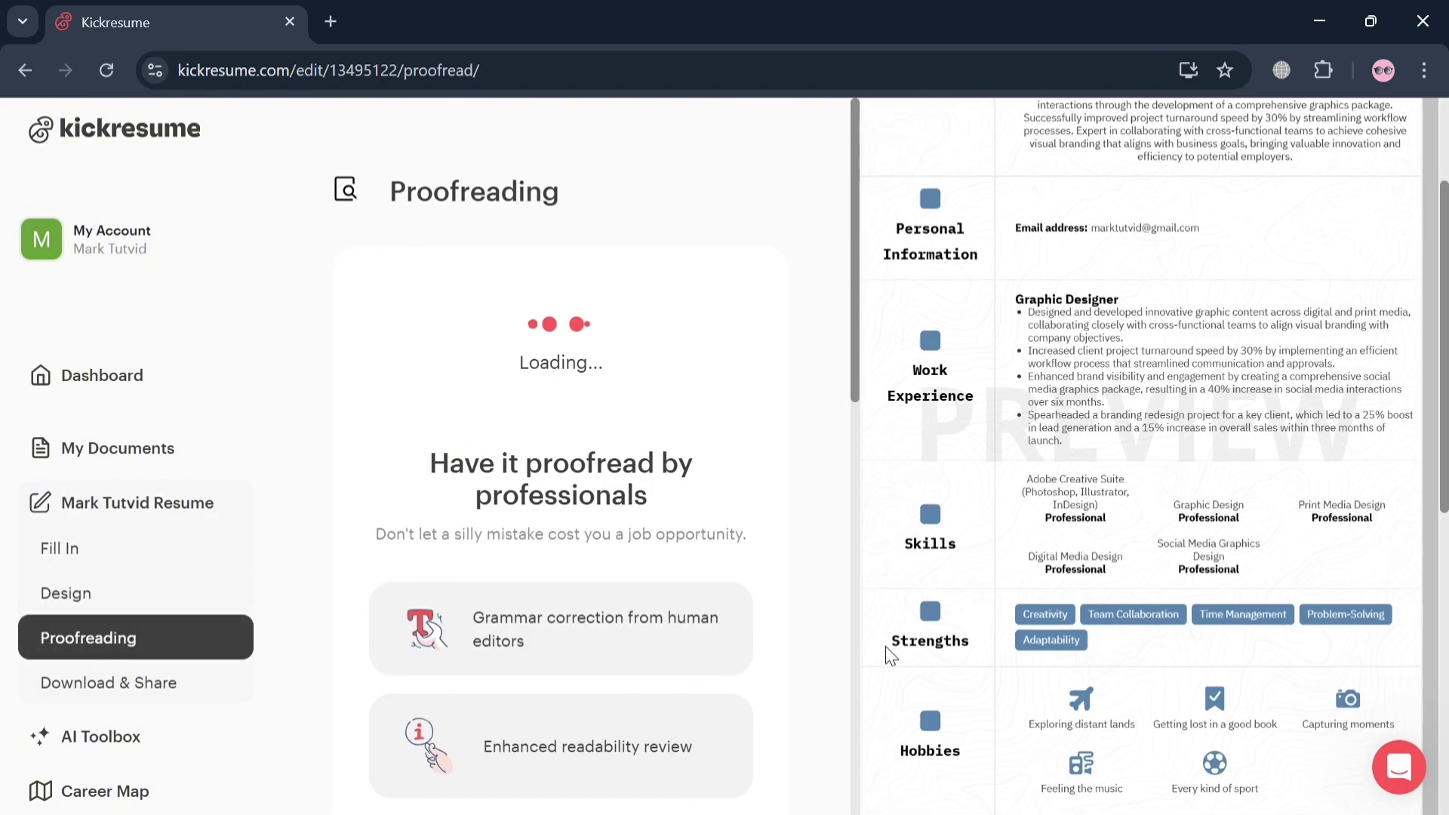
pyautogui.scroll(3, 936, 543)
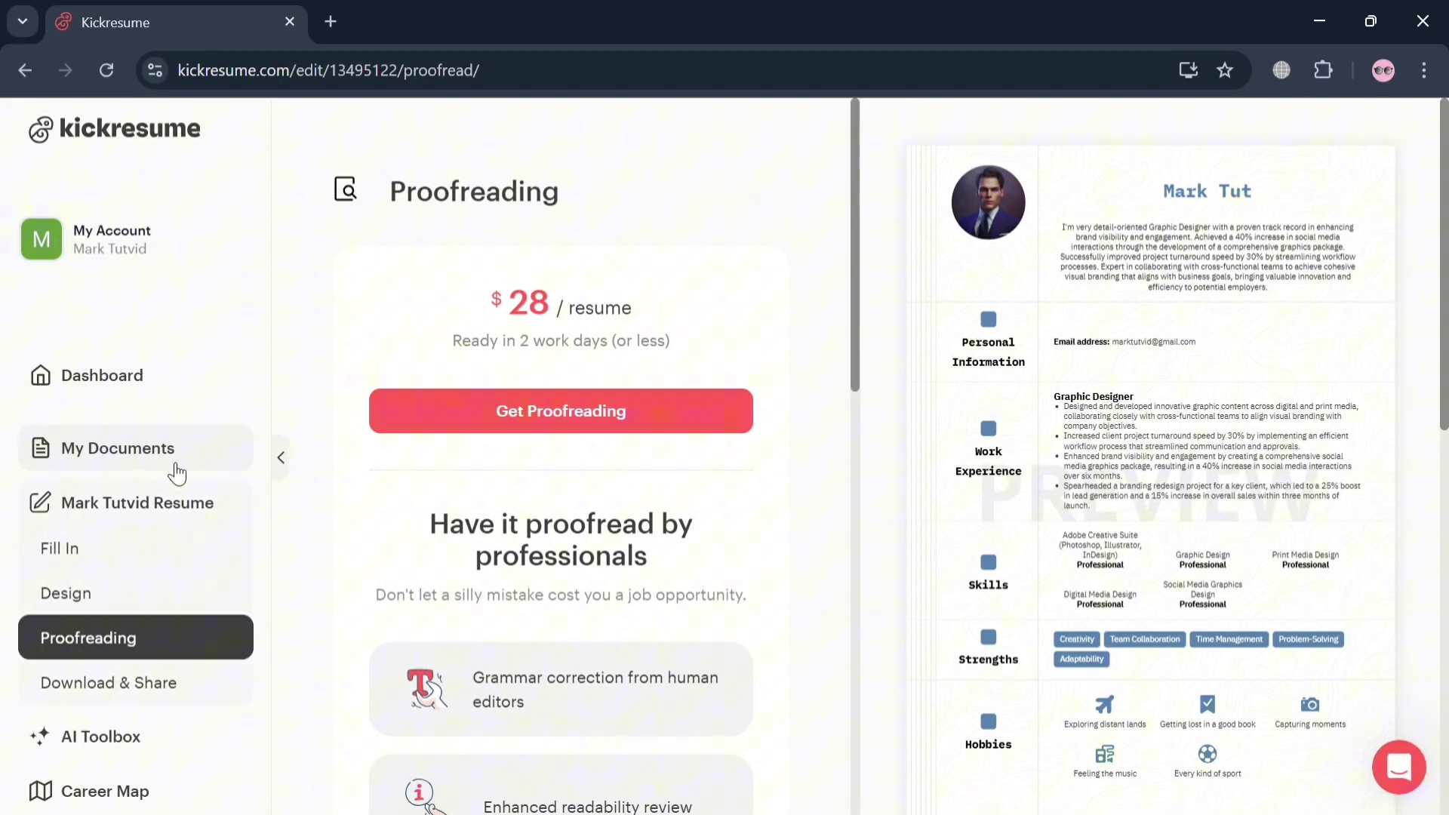
pyautogui.click(176, 468)
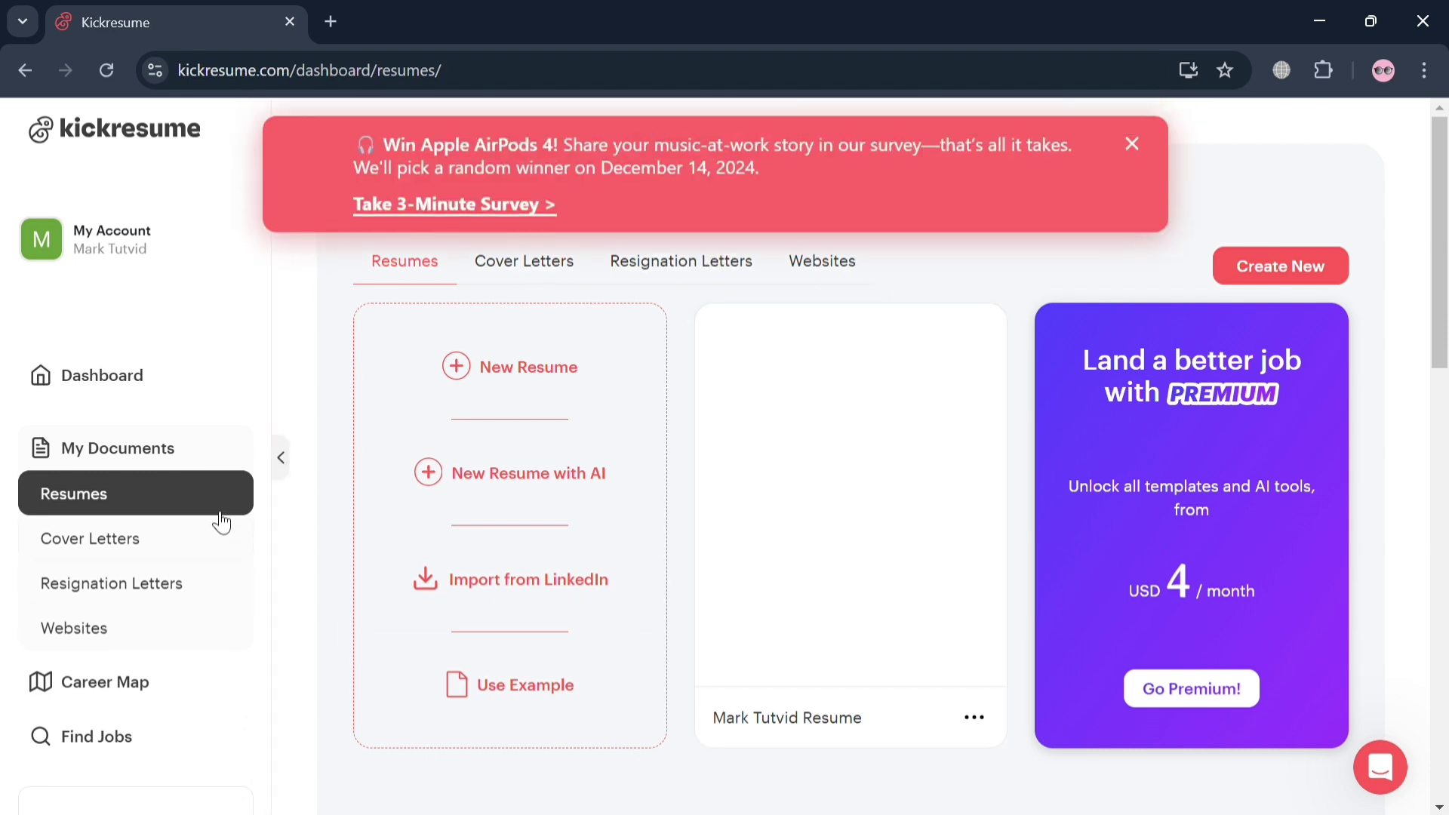
# Close the survey banner and open the saved resume card from My Documents in the editor
pyautogui.scroll(-2, 176, 567)
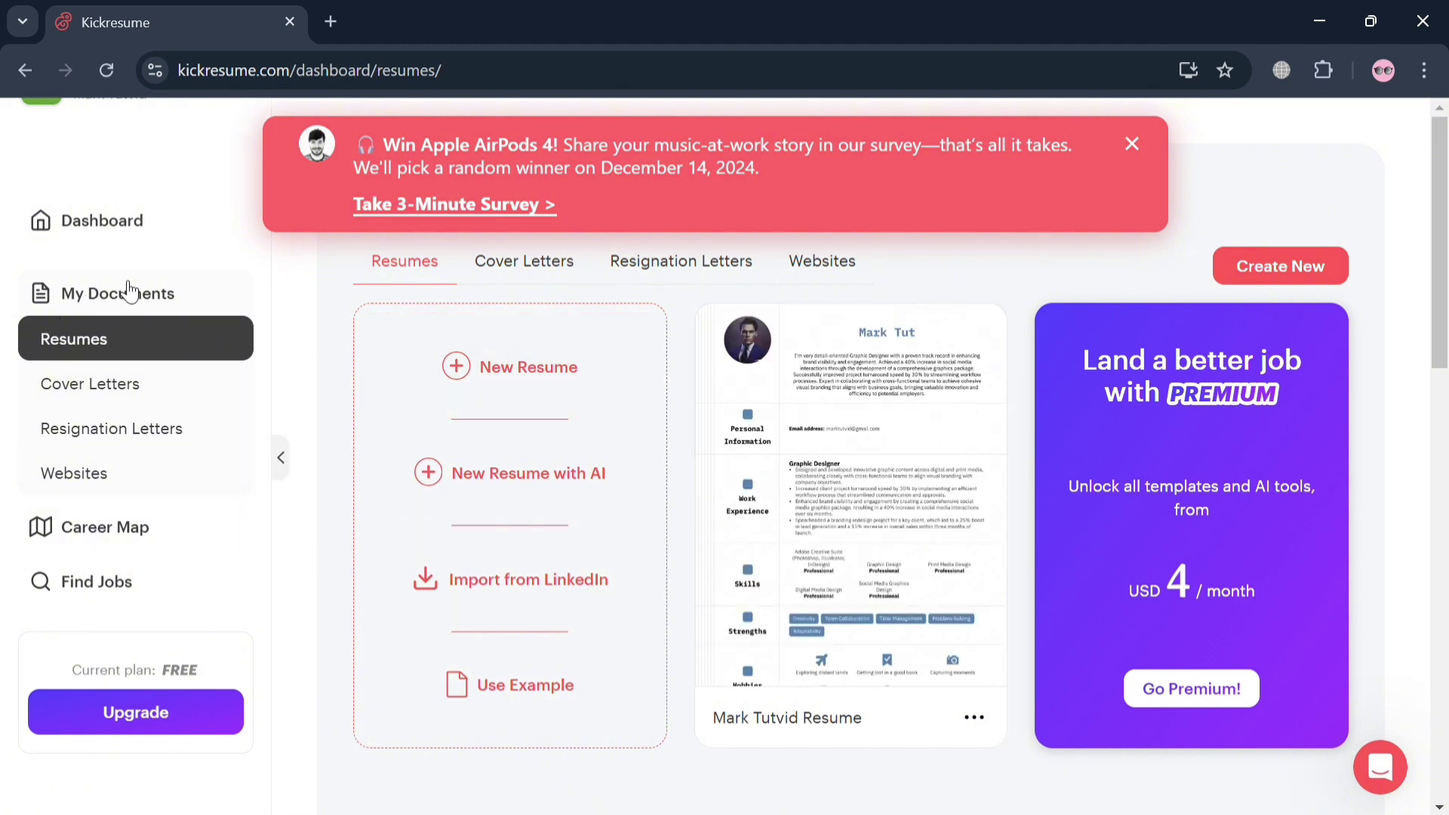
pyautogui.click(1131, 149)
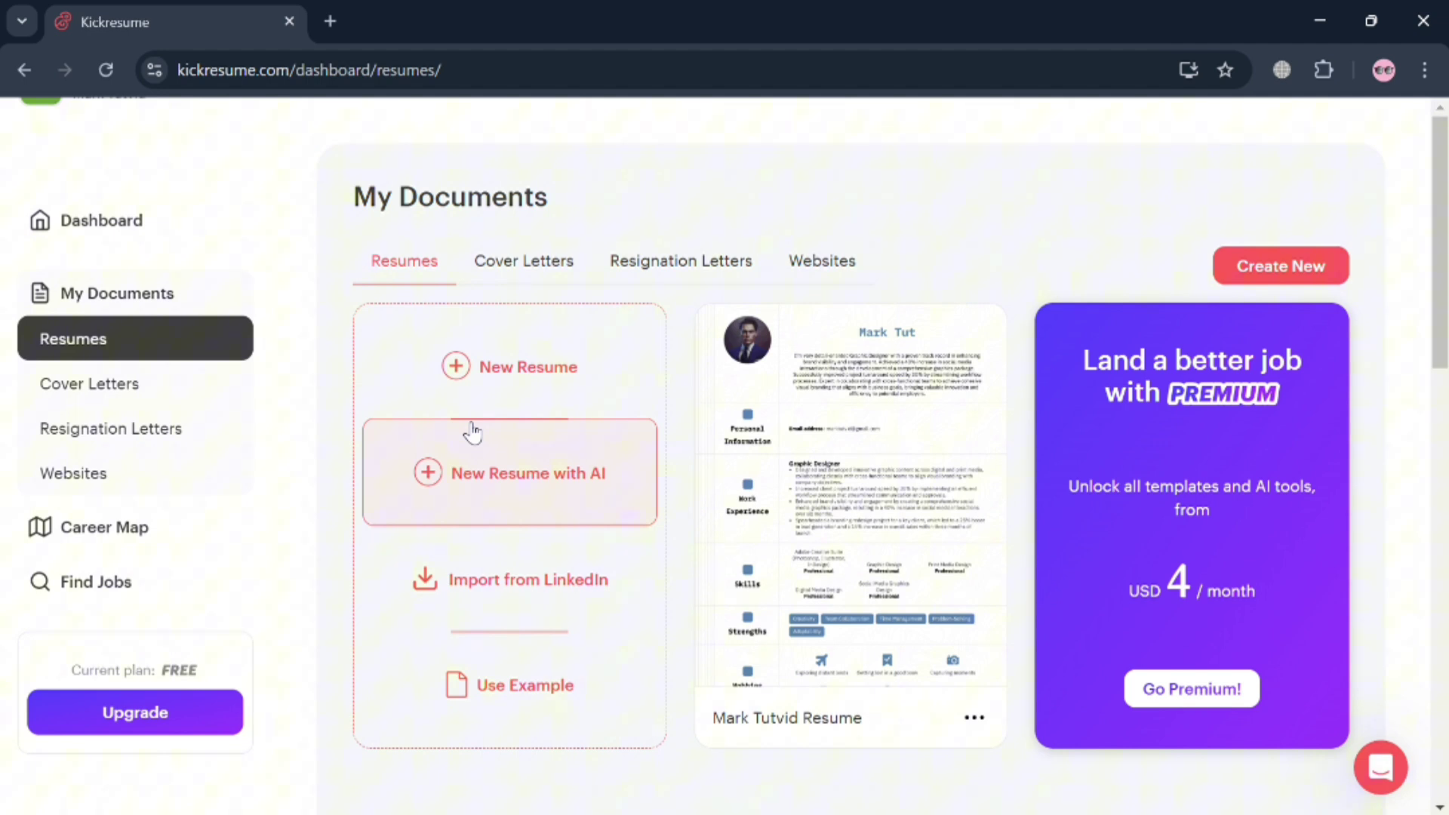
pyautogui.click(879, 395)
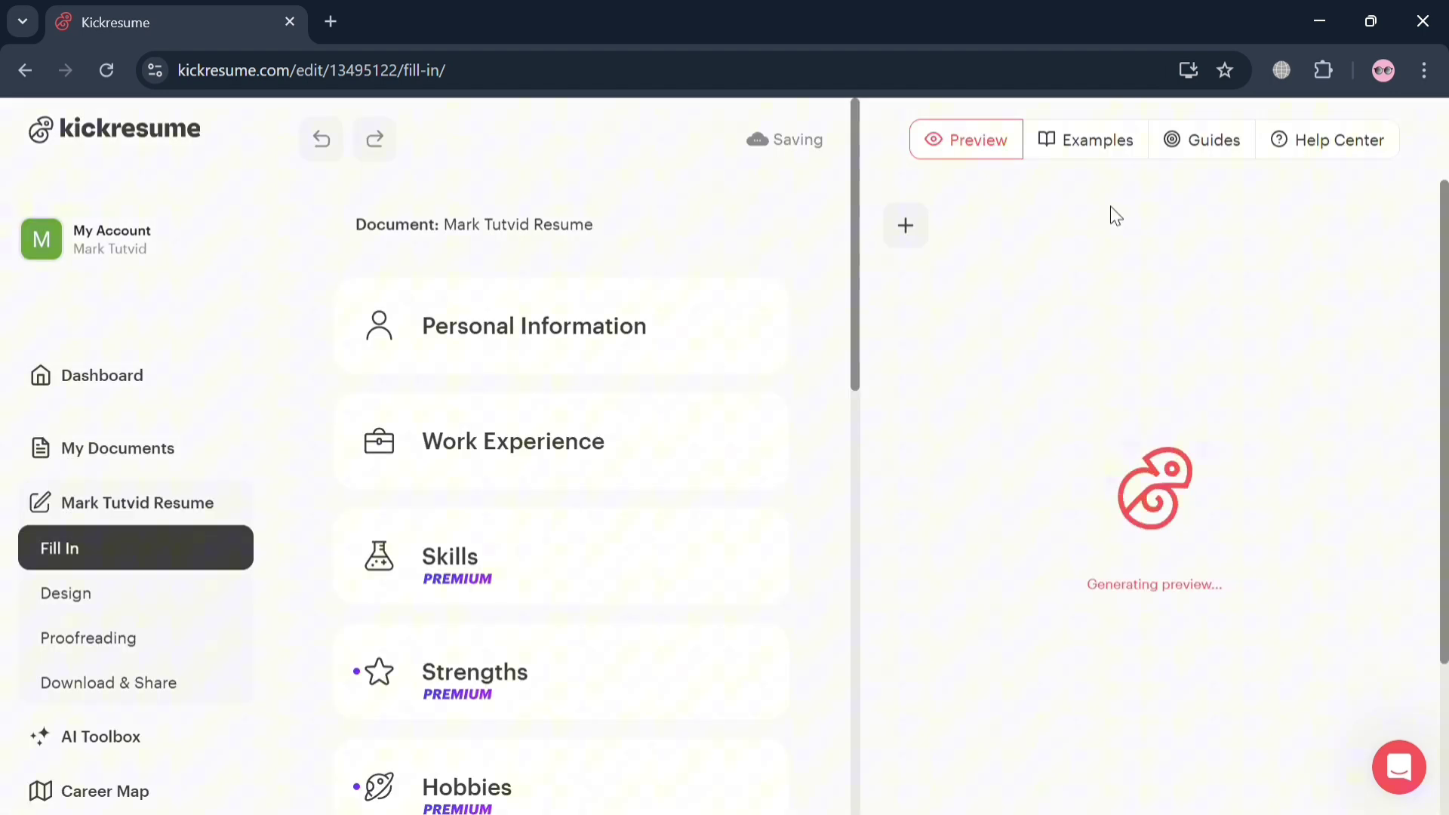
# Look at resume Examples, return to the Preview, then run the AI Toolbox analysis
pyautogui.click(1127, 149)
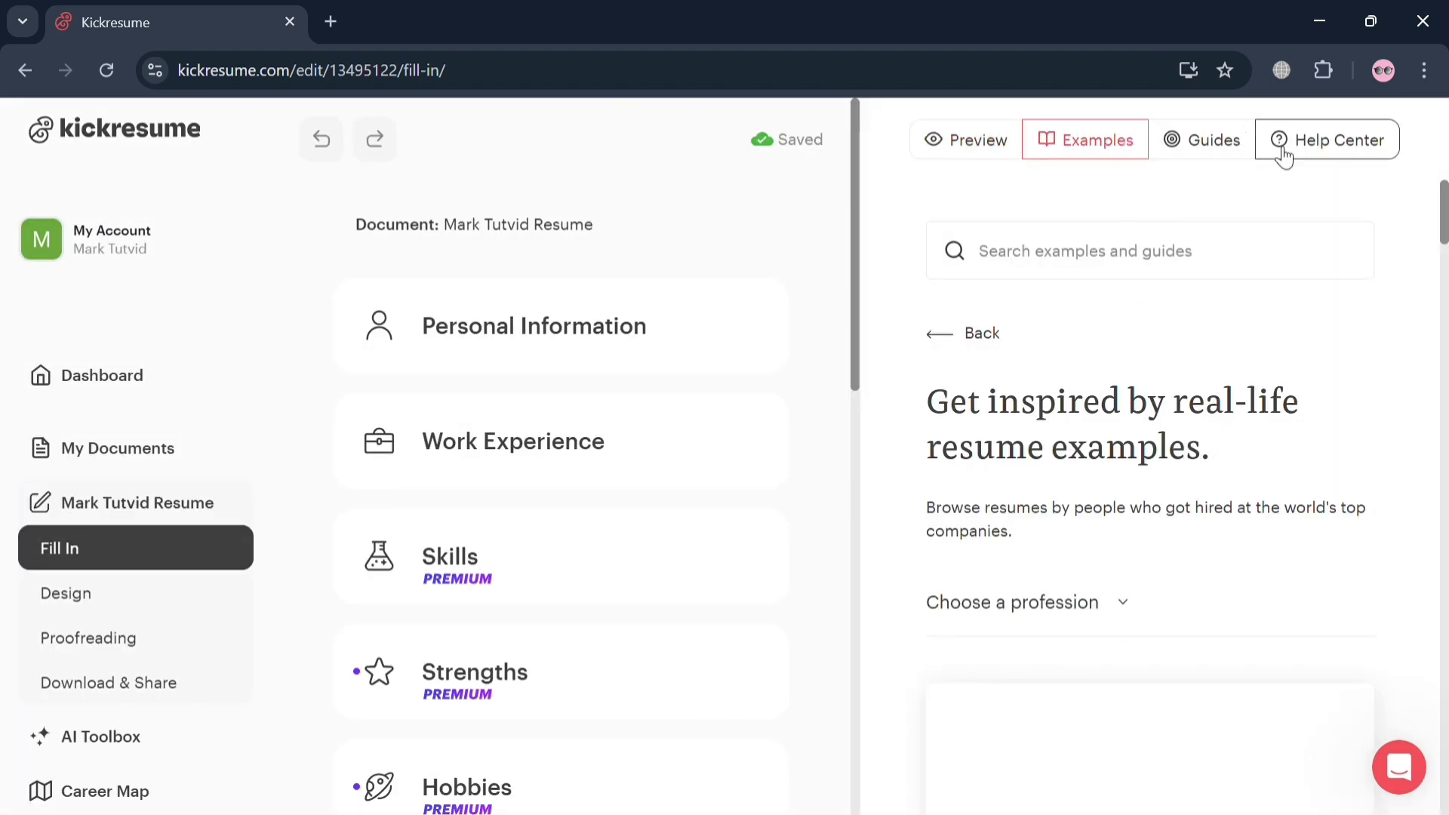
pyautogui.click(955, 150)
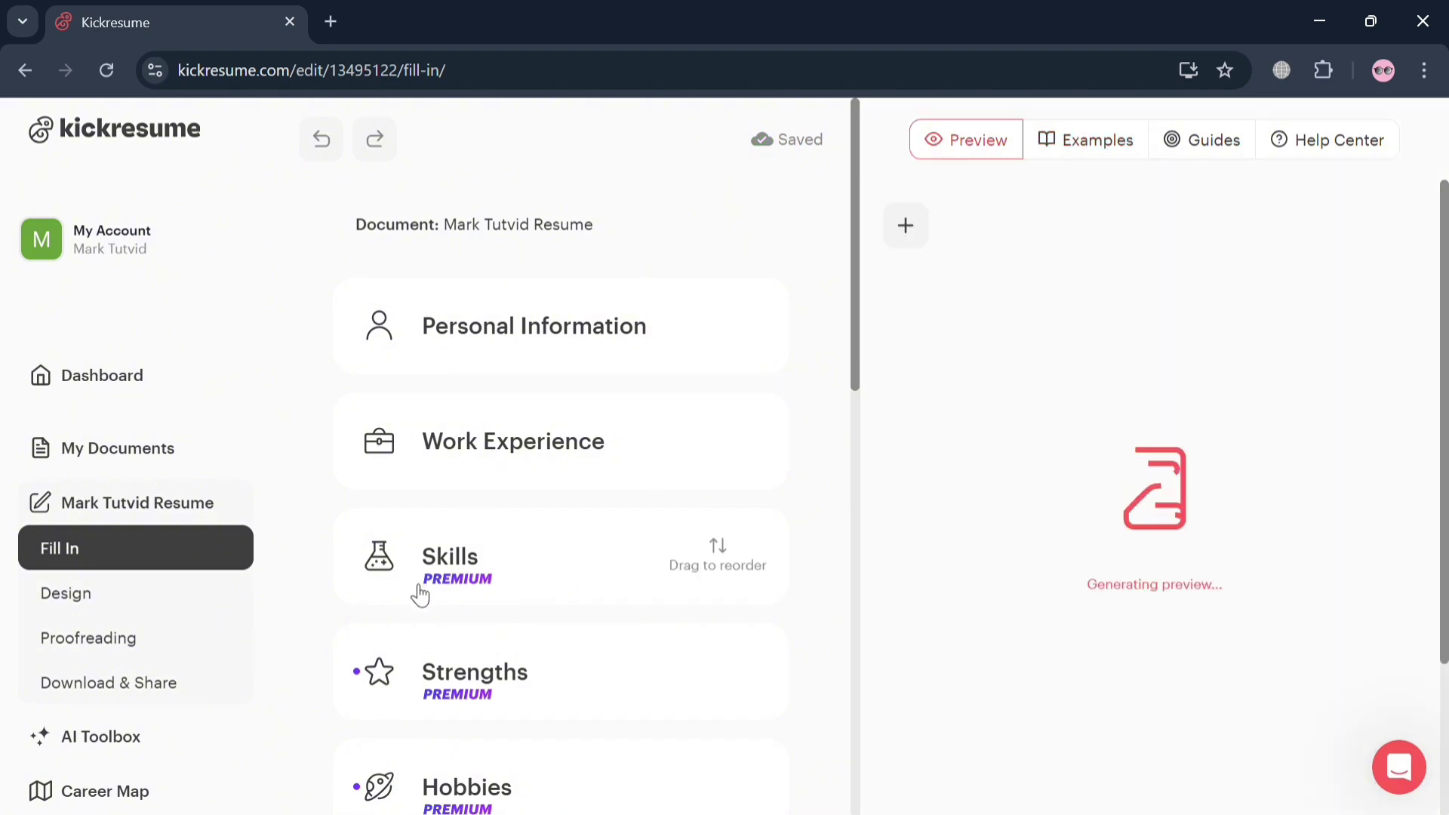
pyautogui.scroll(-8, 415, 592)
pyautogui.scroll(-10, 415, 593)
pyautogui.scroll(-3, 420, 595)
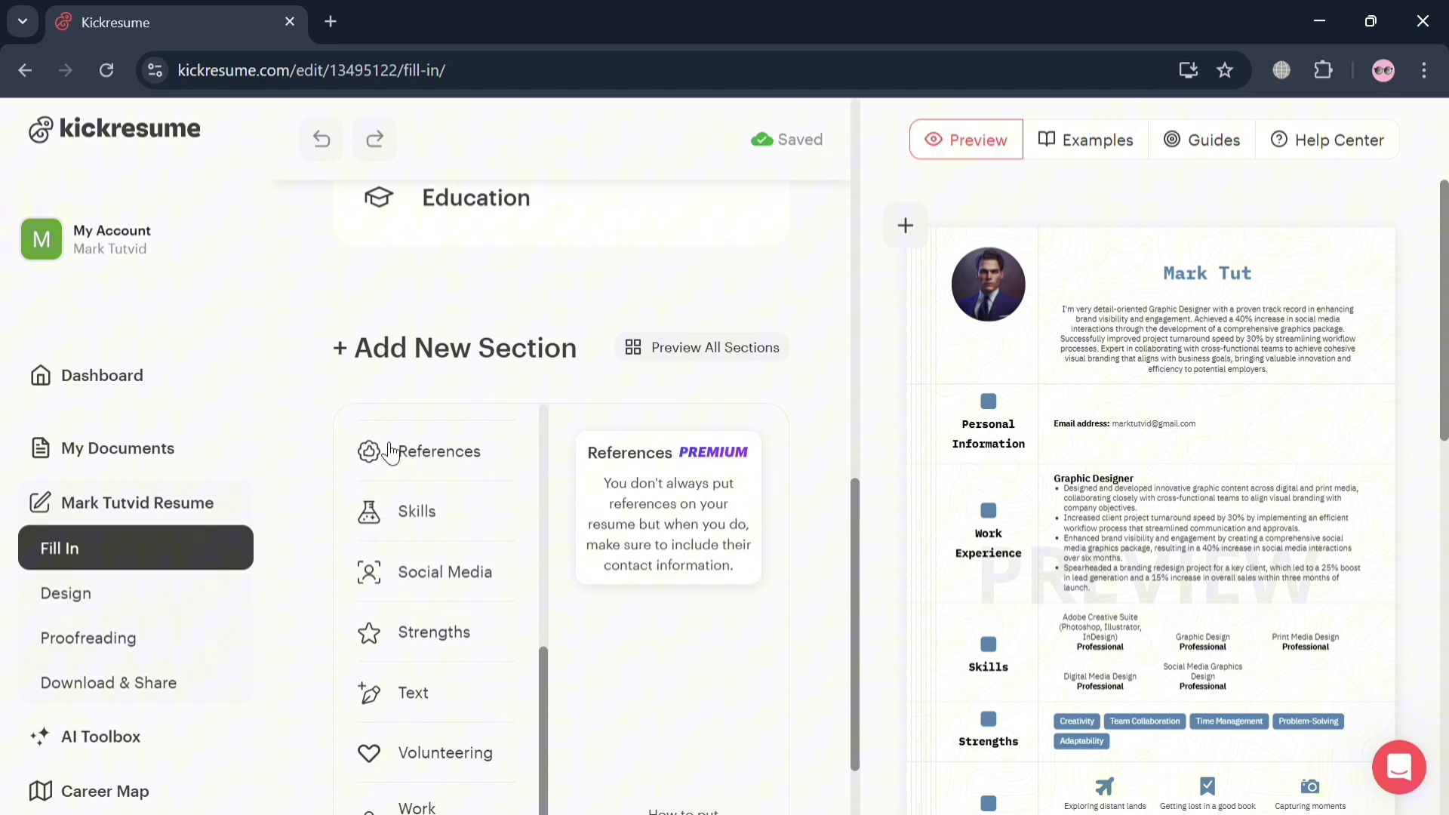
pyautogui.scroll(-2, 370, 453)
pyautogui.scroll(-2, 195, 684)
pyautogui.click(163, 587)
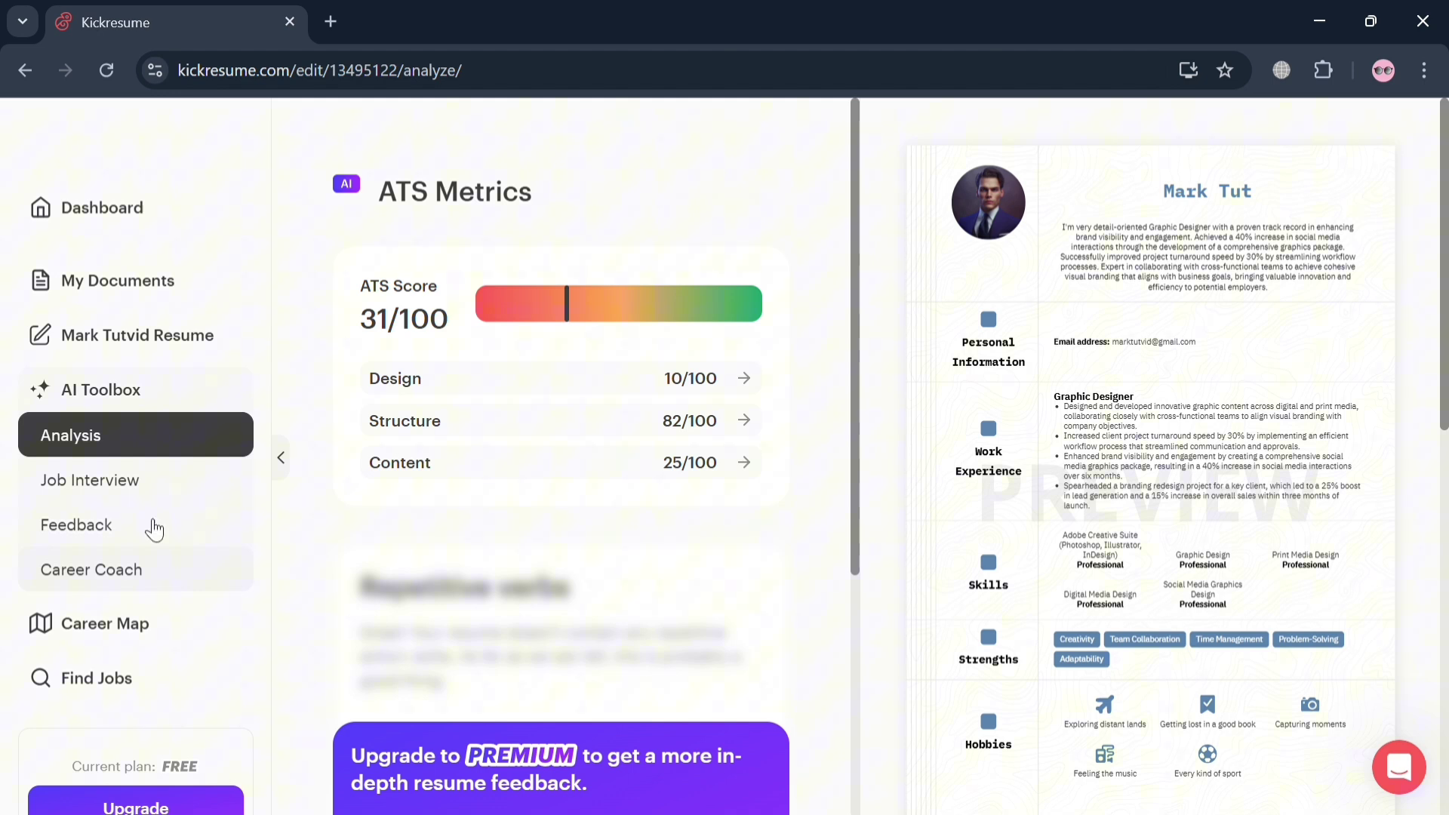
# Review the 31/100 ATS metrics, then go back to My Documents
pyautogui.scroll(-1, 144, 640)
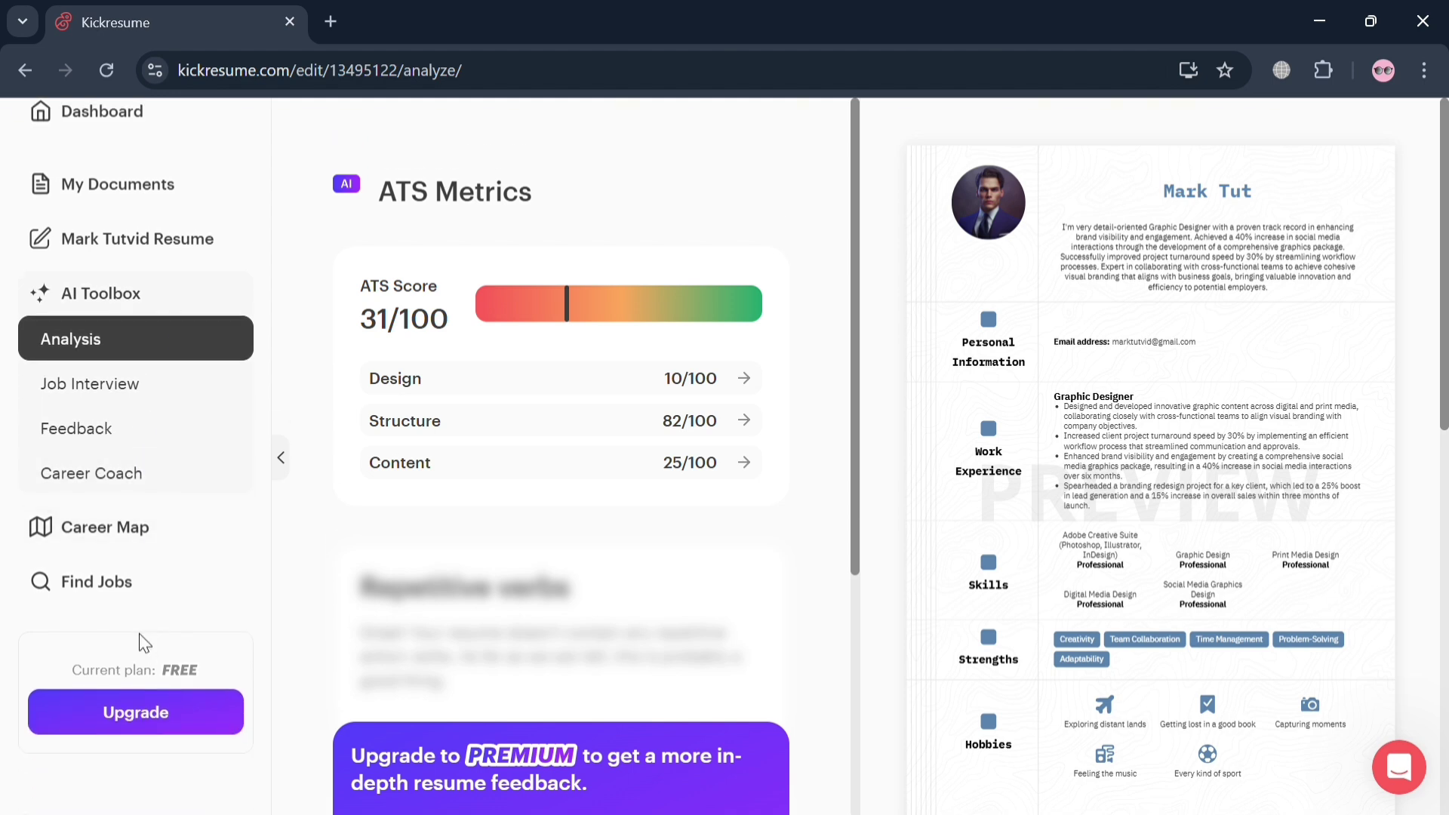
pyautogui.scroll(2, 143, 643)
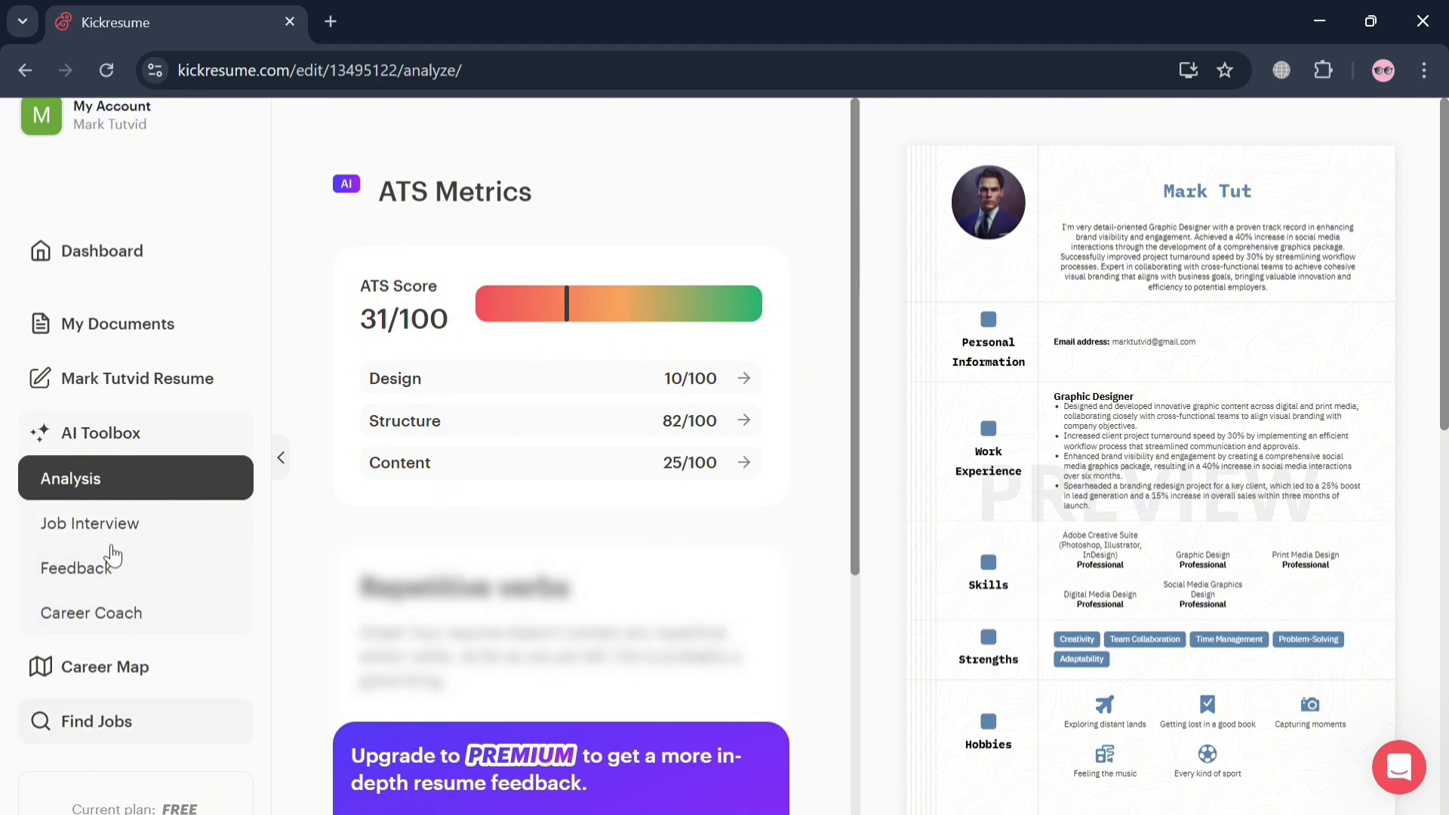
pyautogui.click(117, 324)
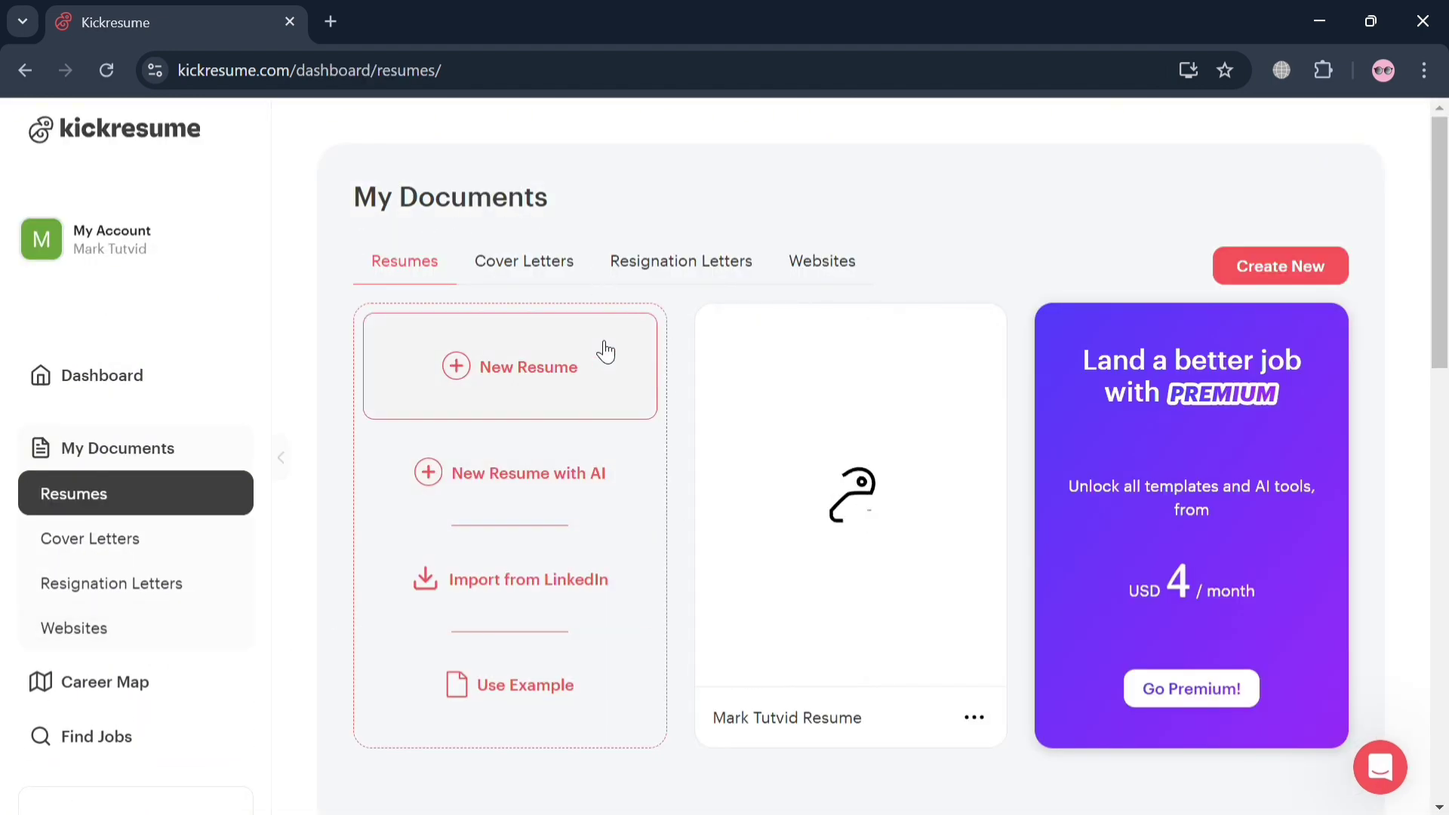
pyautogui.scroll(-2, 168, 709)
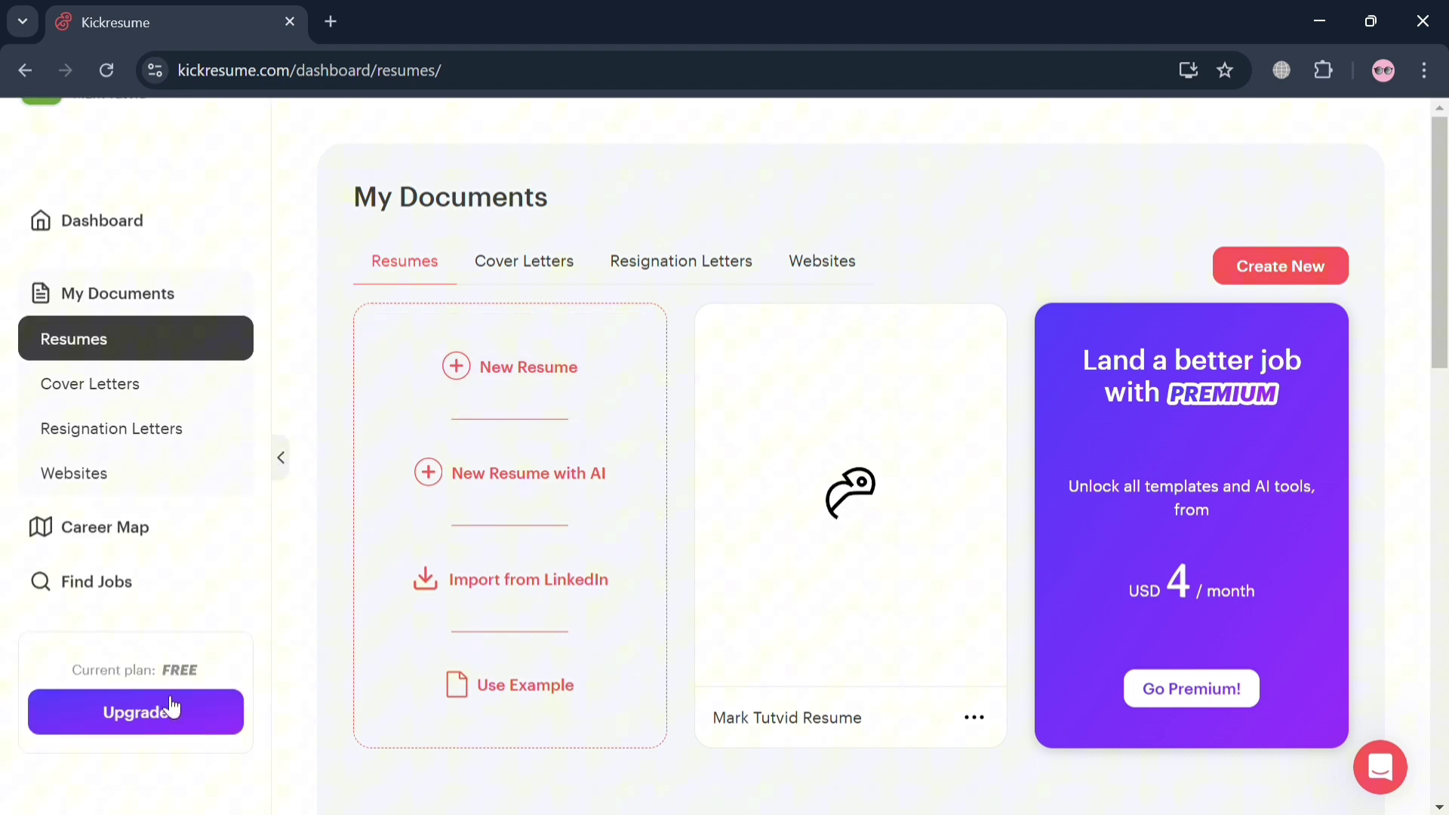
# Visit Find Jobs and the Dashboard, then return to My Documents
pyautogui.click(123, 592)
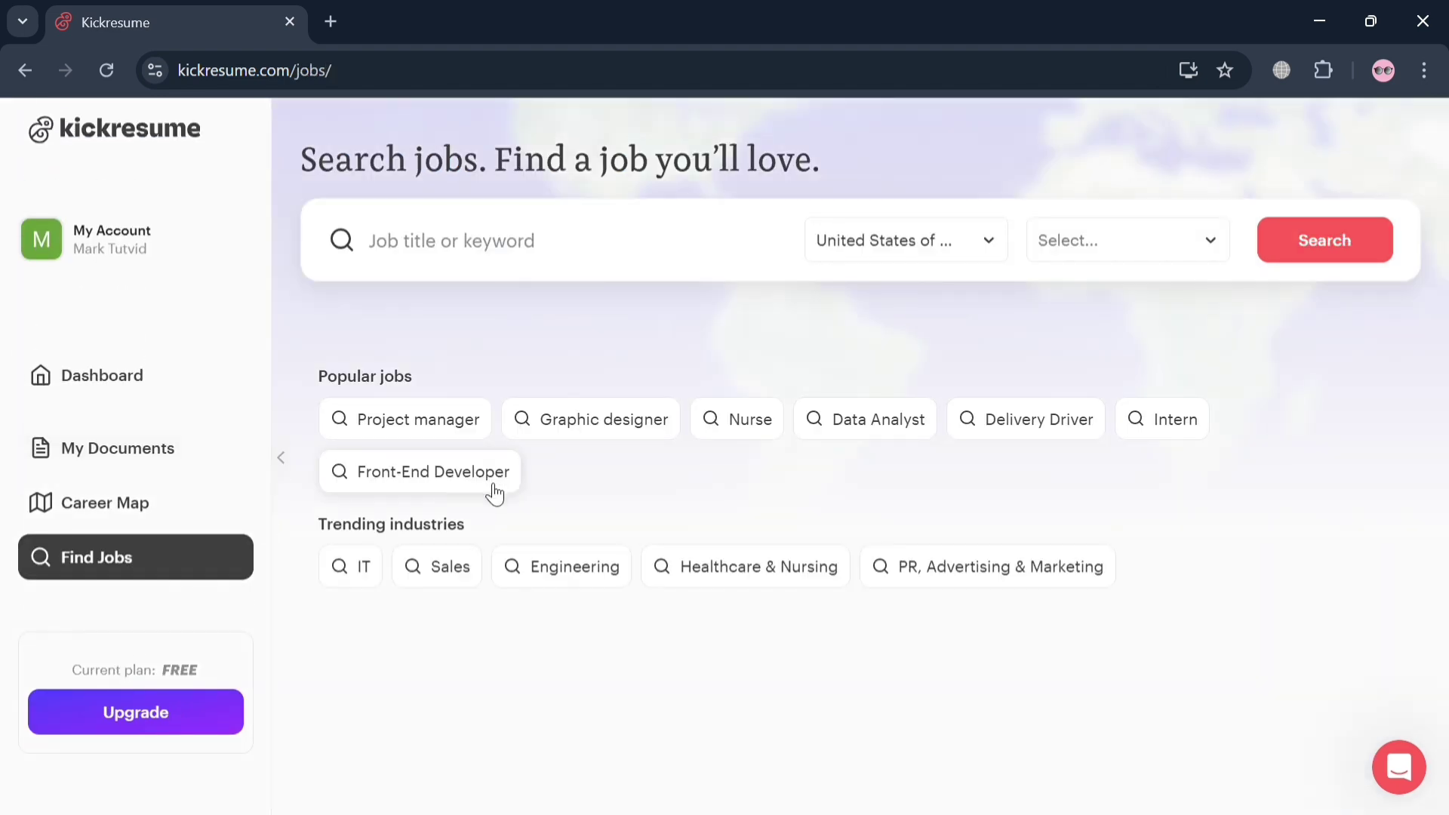
pyautogui.click(126, 399)
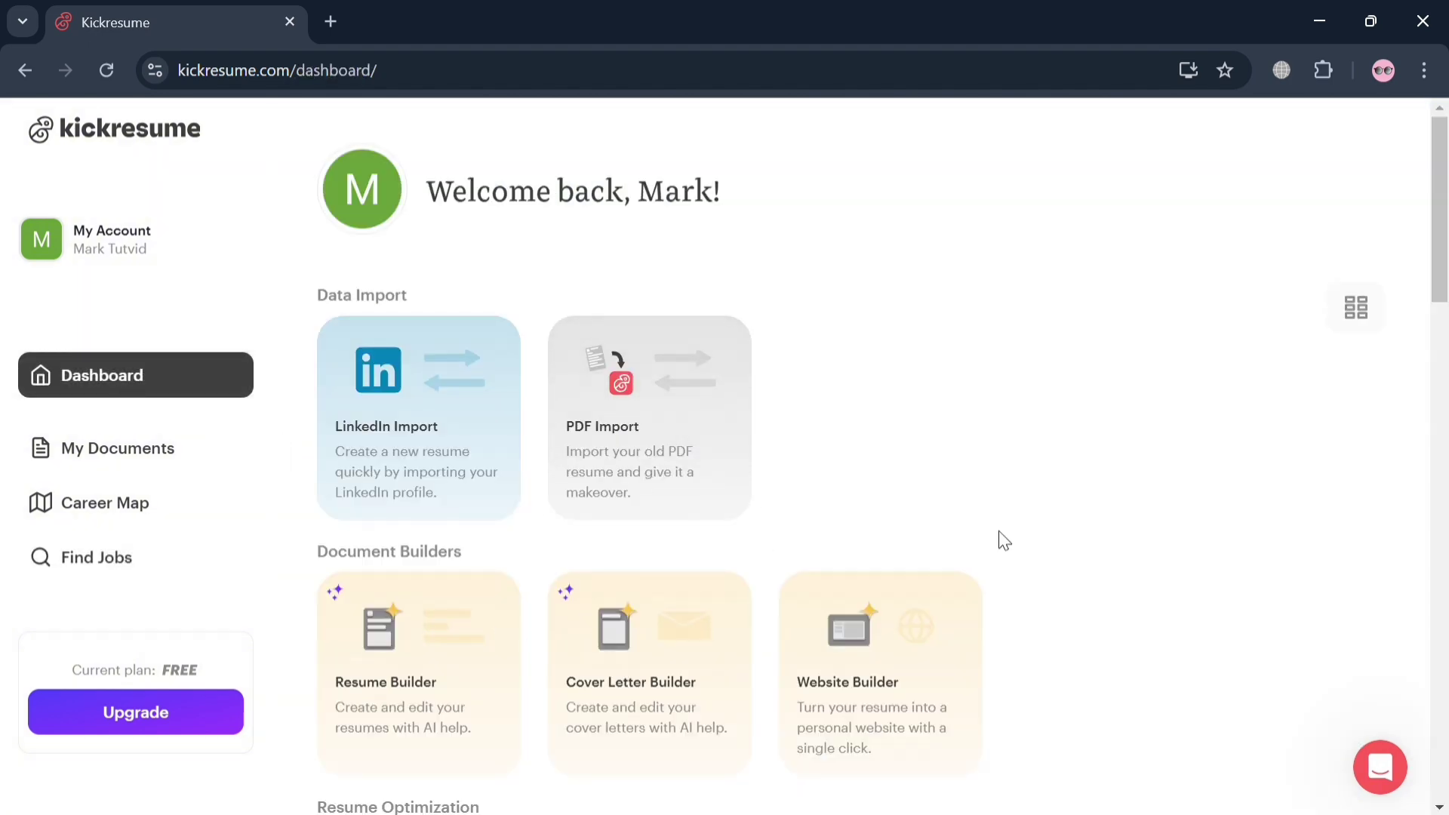
pyautogui.scroll(-10, 1004, 540)
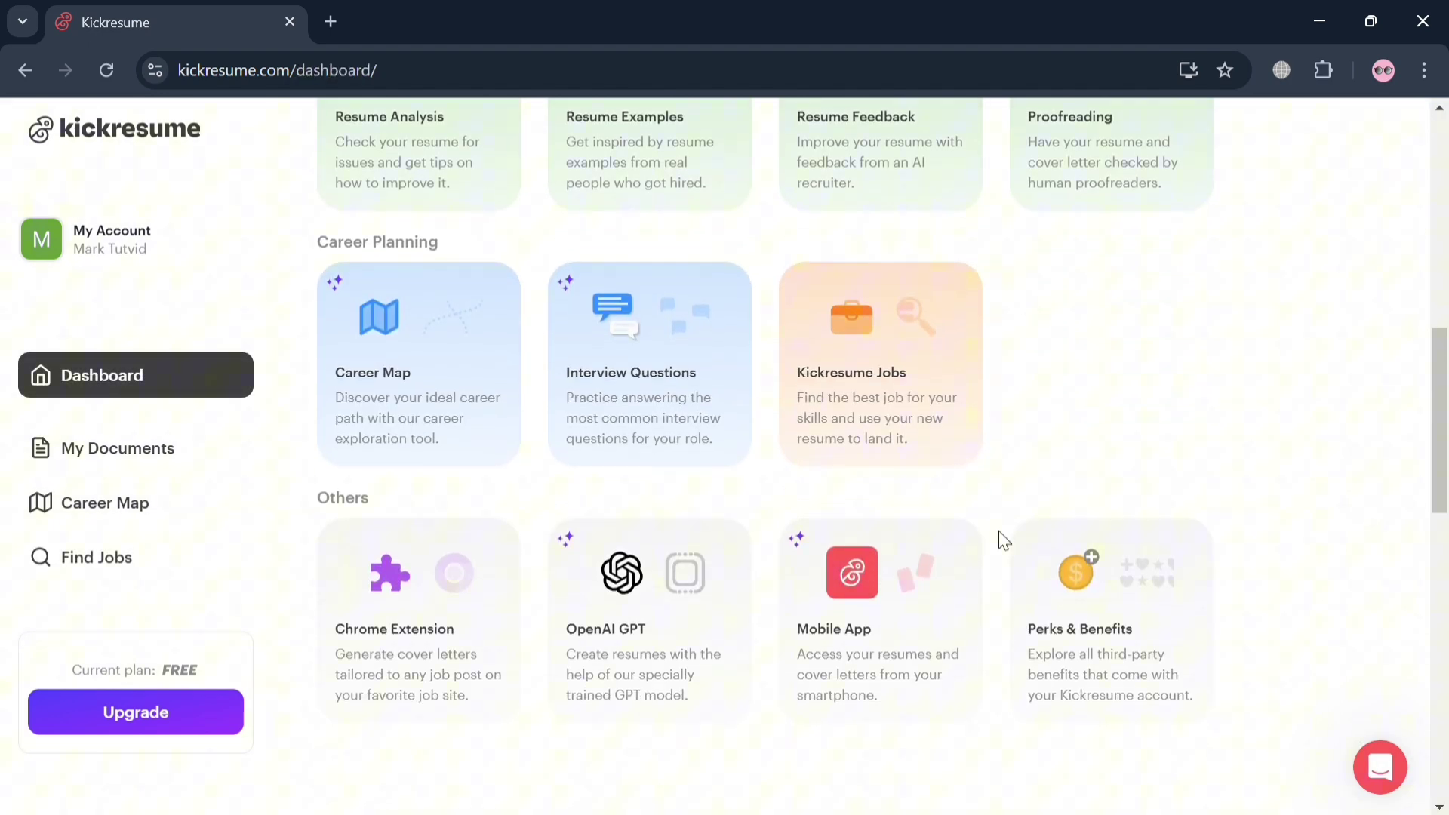
pyautogui.scroll(10, 998, 531)
pyautogui.scroll(-7, 366, 695)
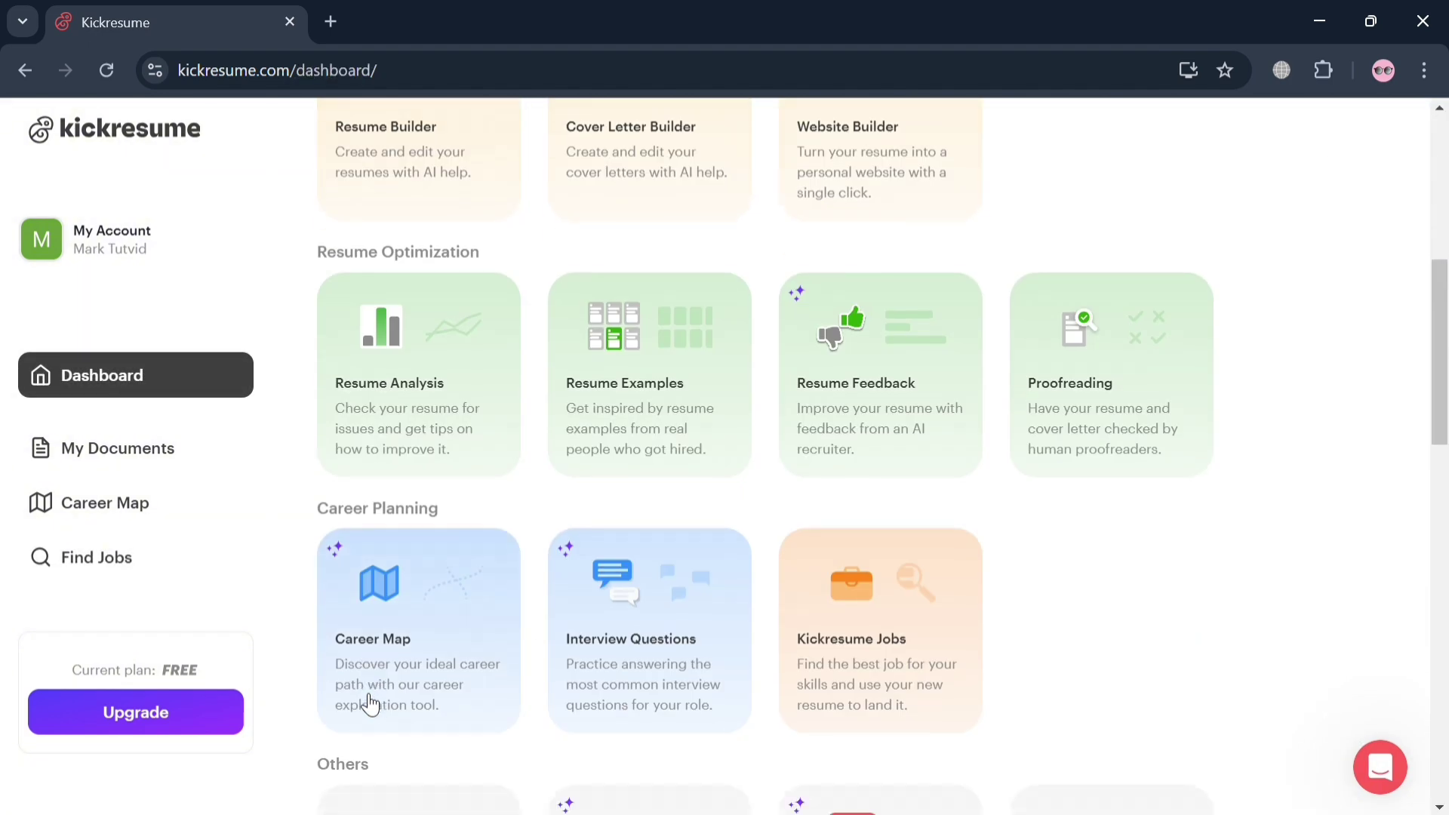
pyautogui.click(129, 447)
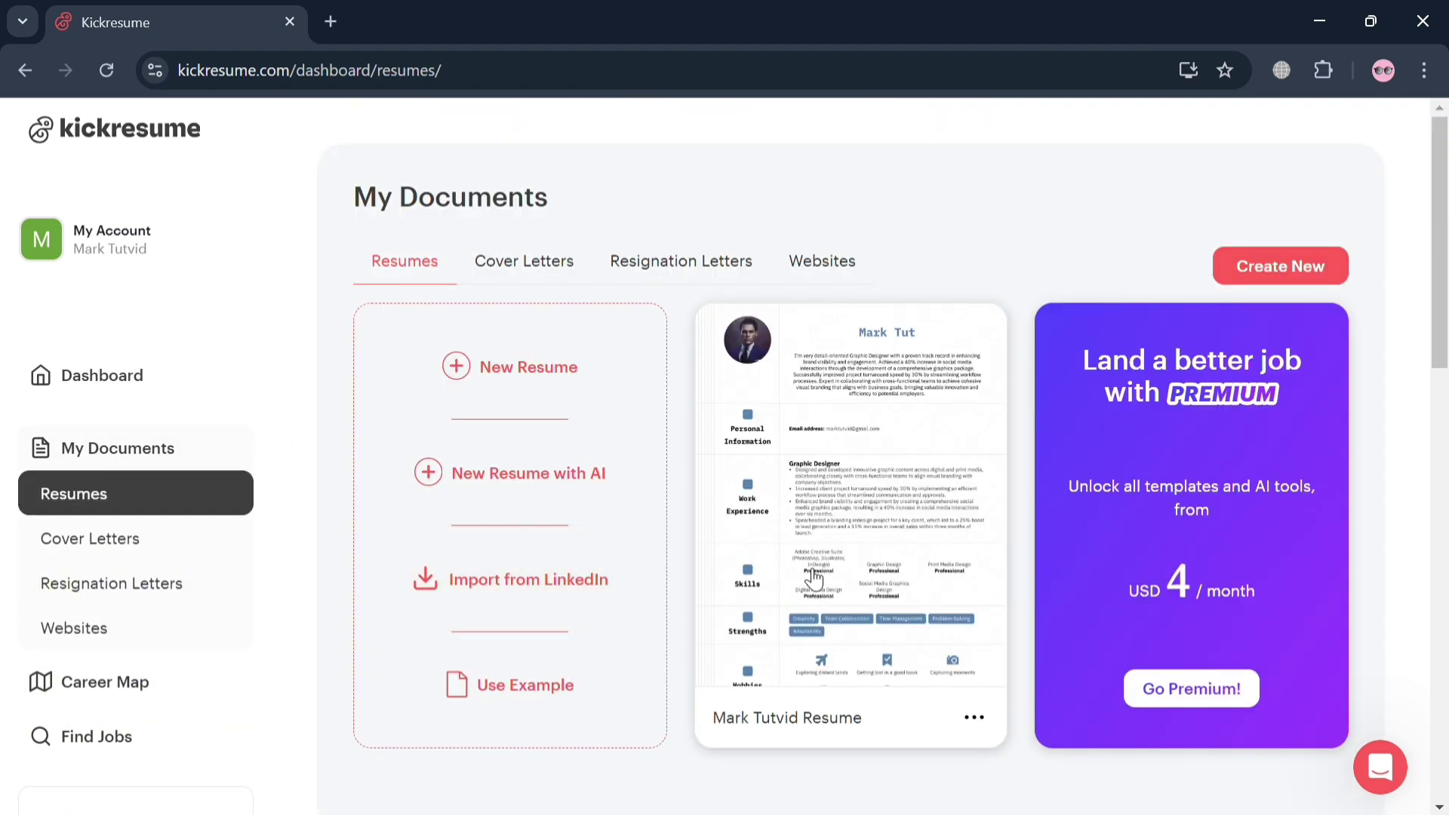
# Reopen the resume in the Fill In editor and go to its Download & Share page
pyautogui.click(804, 574)
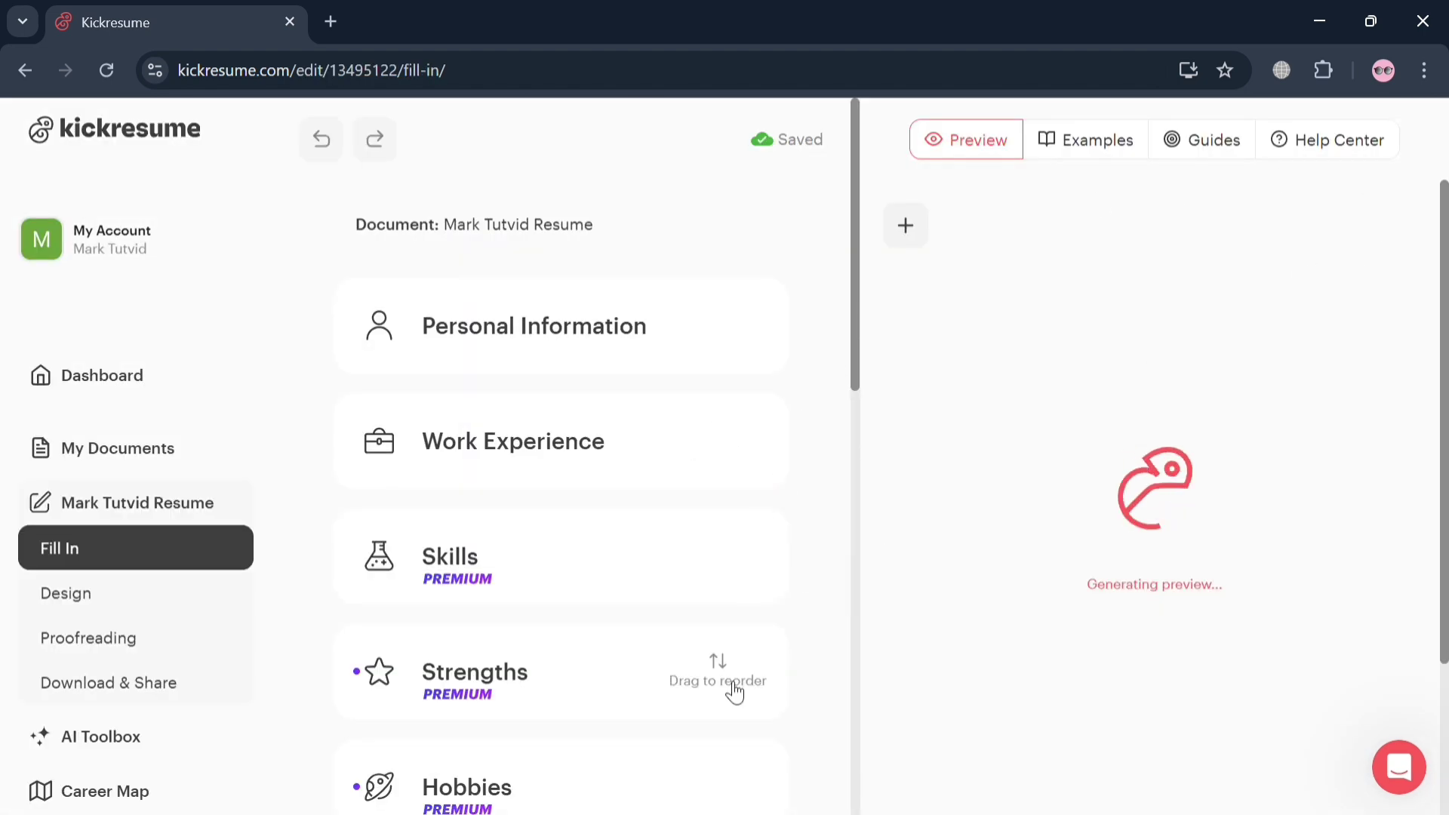
pyautogui.scroll(-3, 729, 688)
pyautogui.scroll(-4, 729, 688)
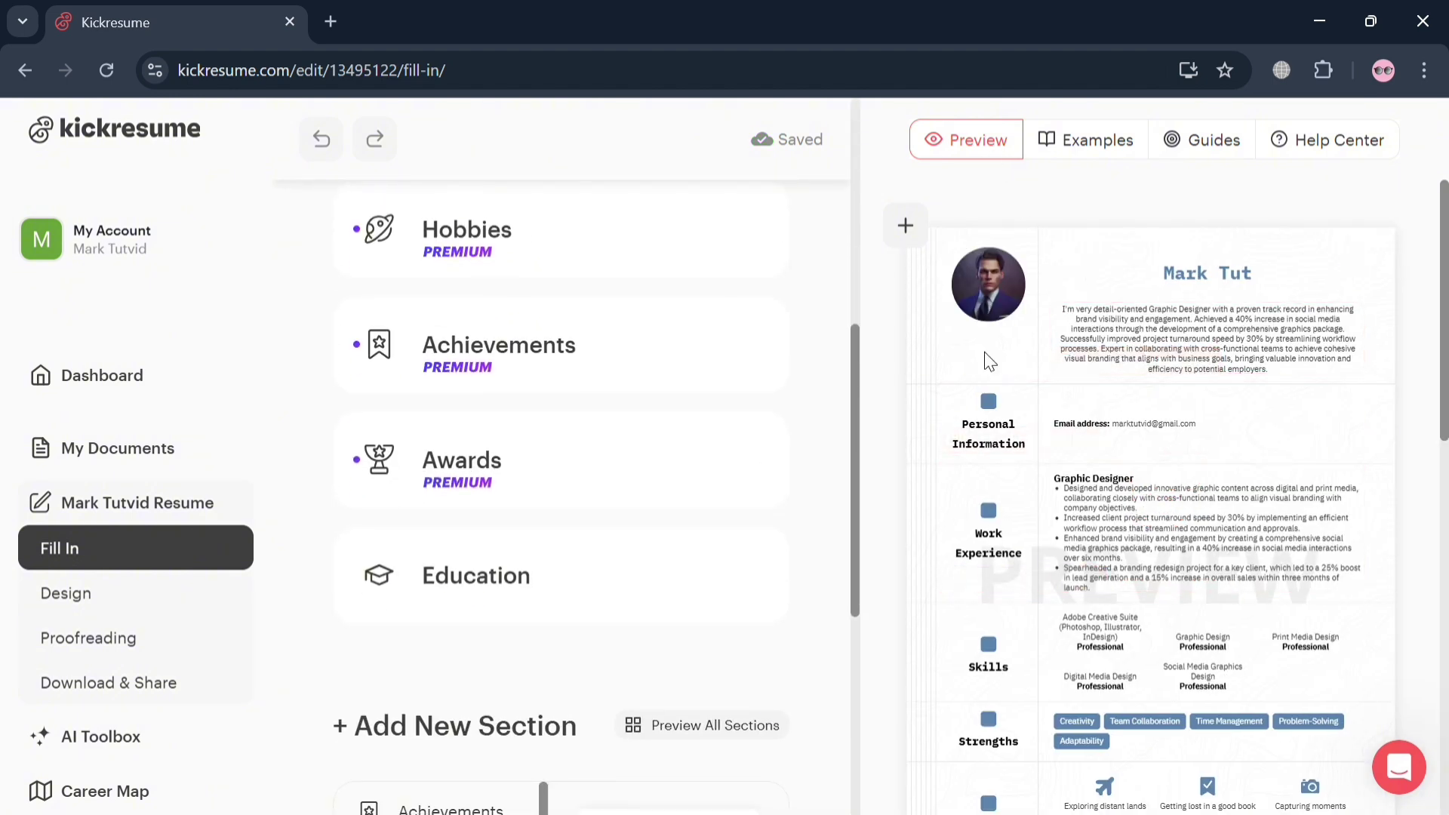
pyautogui.scroll(-5, 1145, 483)
pyautogui.click(120, 684)
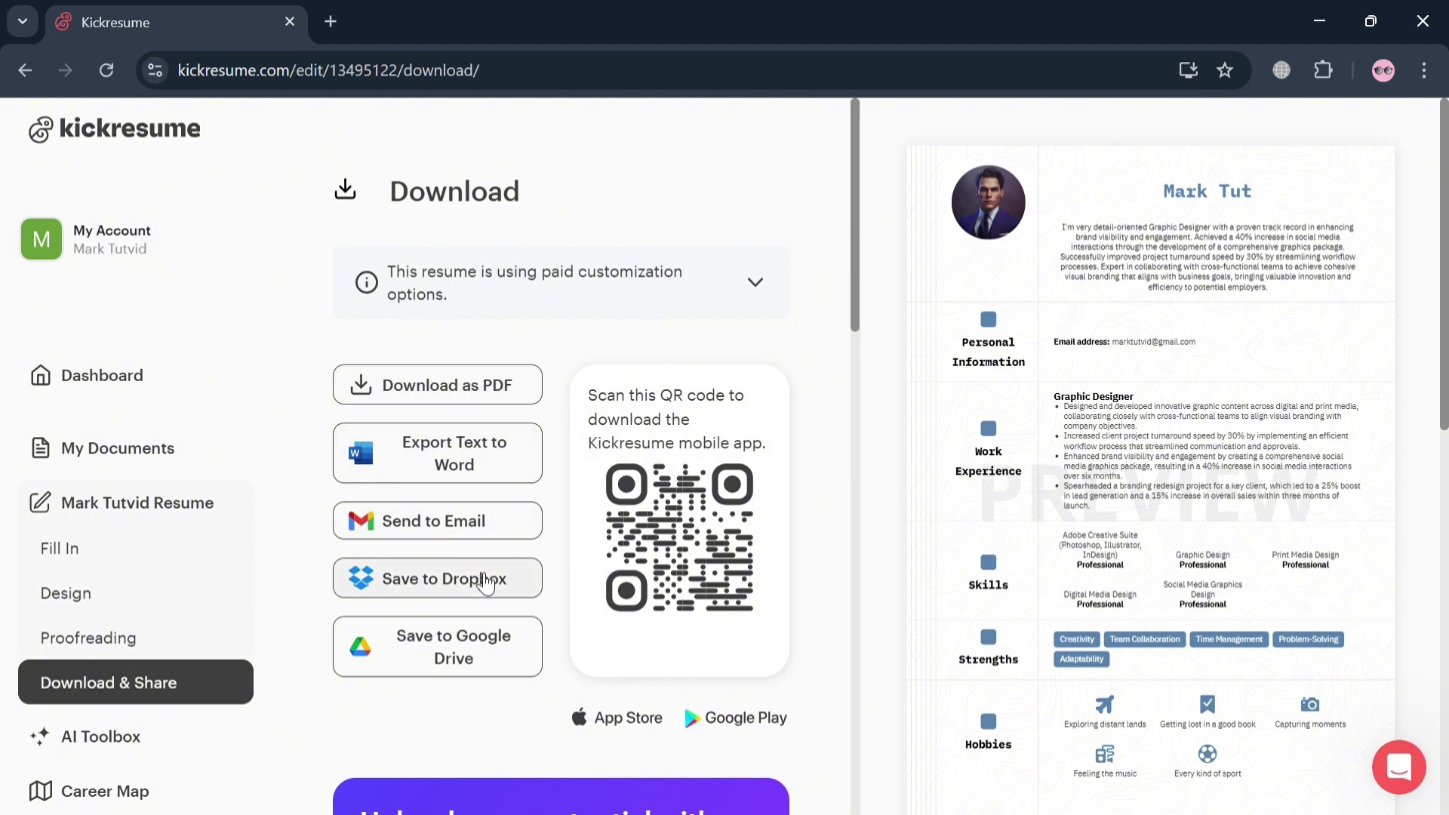
# Choose Download as PDF, bringing up the 'Your resume is using premium features' prompt
pyautogui.scroll(-1, 481, 672)
pyautogui.scroll(-3, 482, 671)
pyautogui.scroll(4, 482, 672)
pyautogui.click(505, 385)
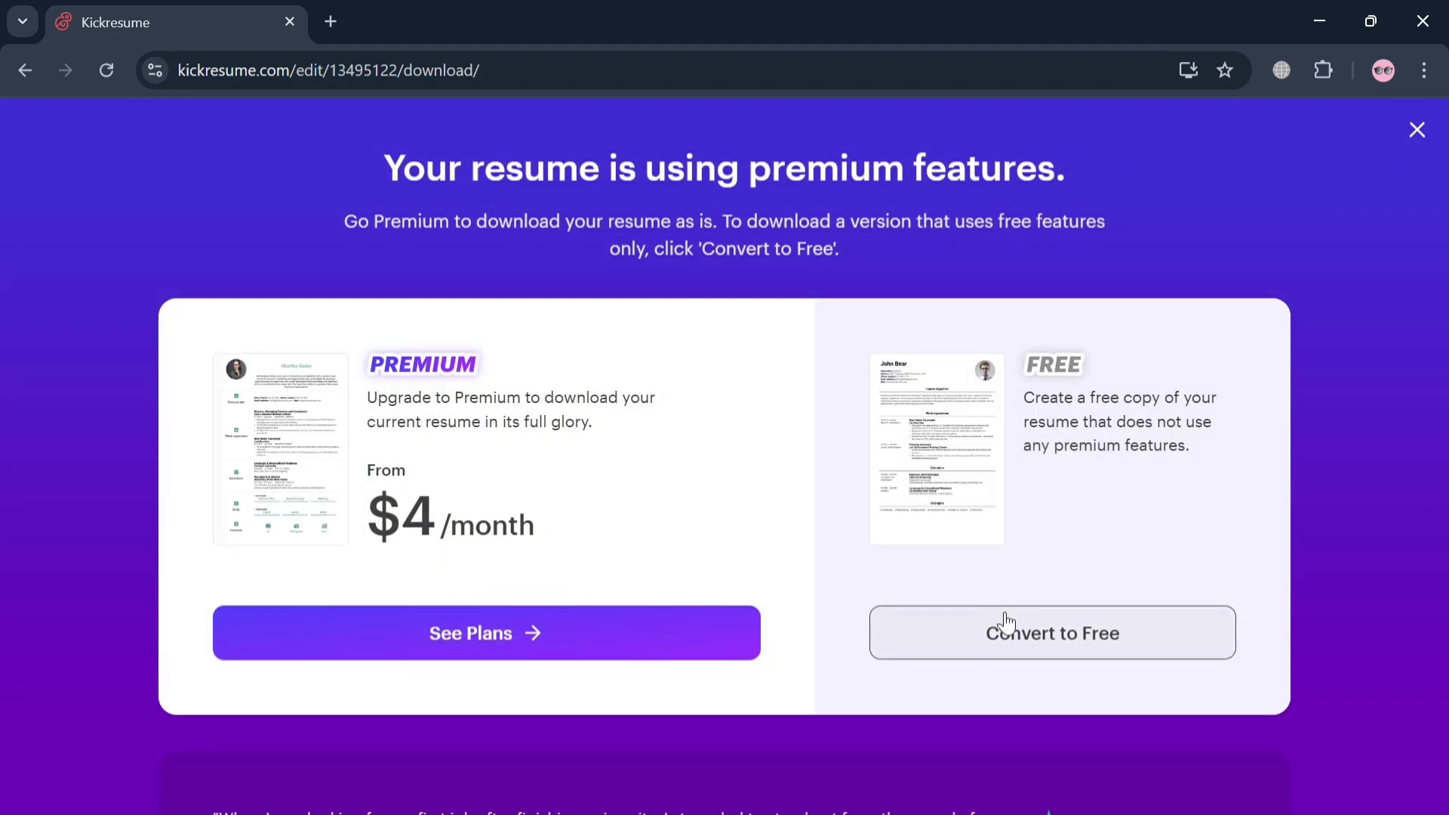
# Try Convert to Free twice, then close the error toast after the free copy fails
pyautogui.click(1083, 641)
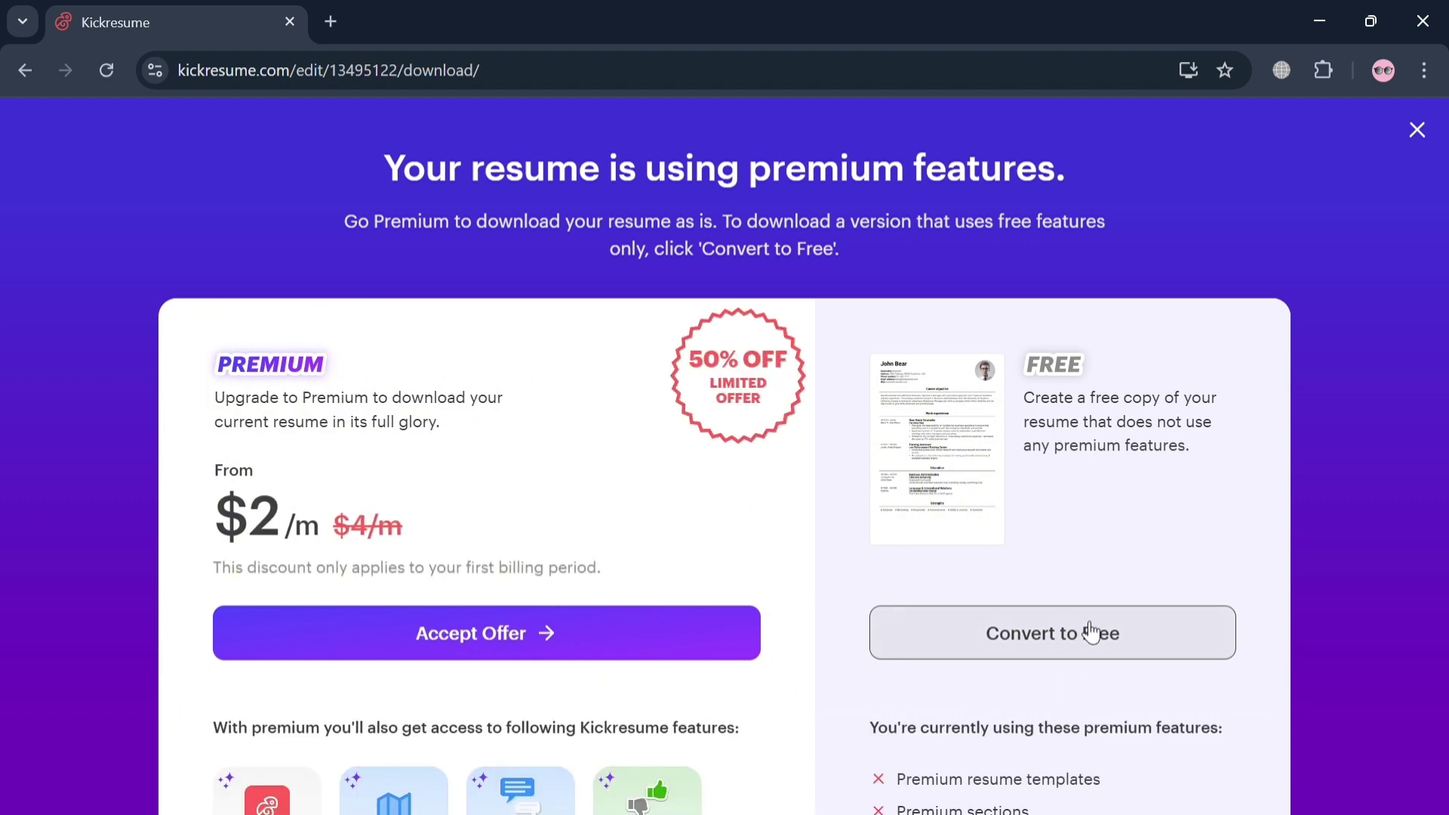
pyautogui.scroll(-4, 1090, 632)
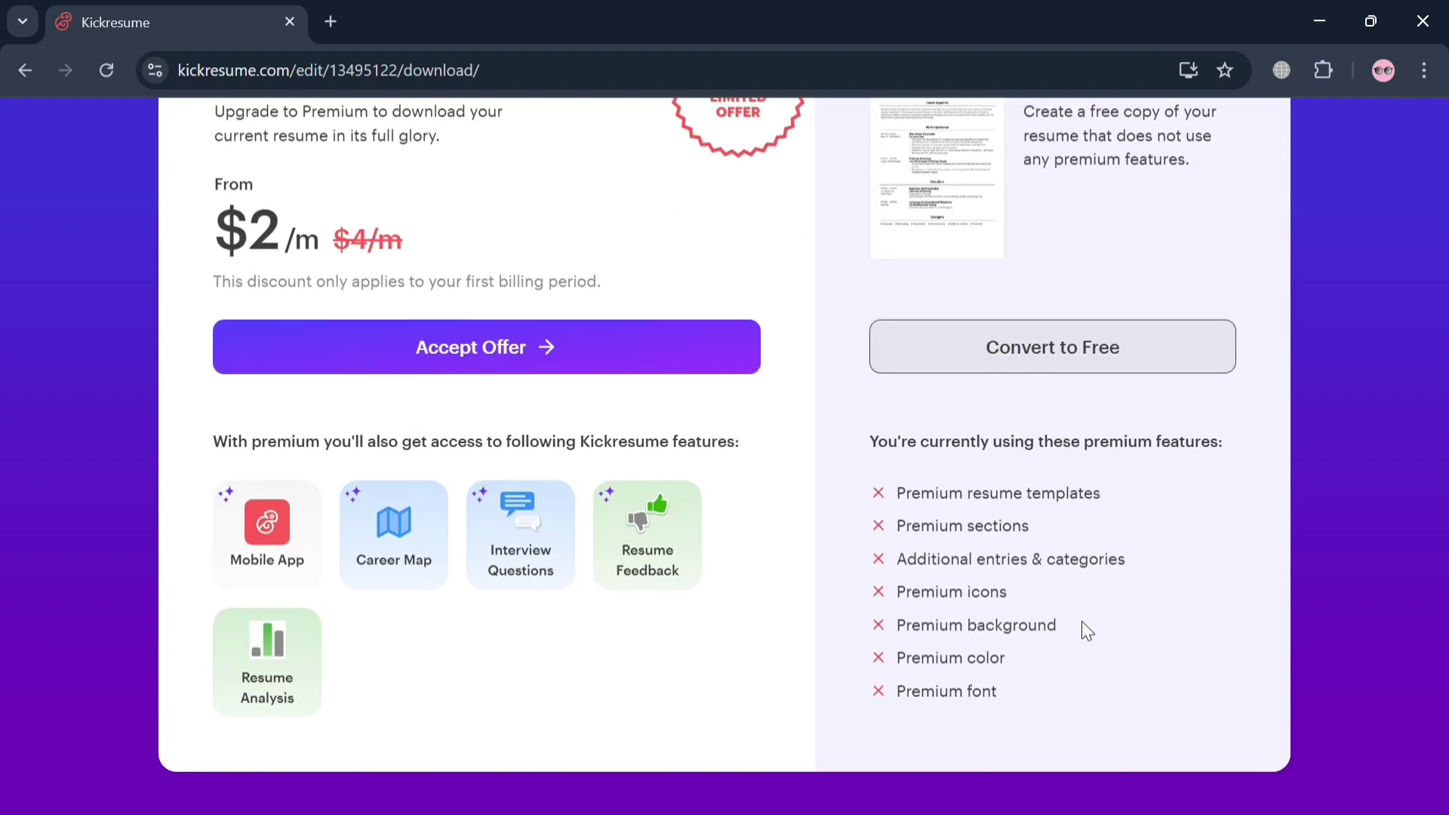
pyautogui.click(1109, 367)
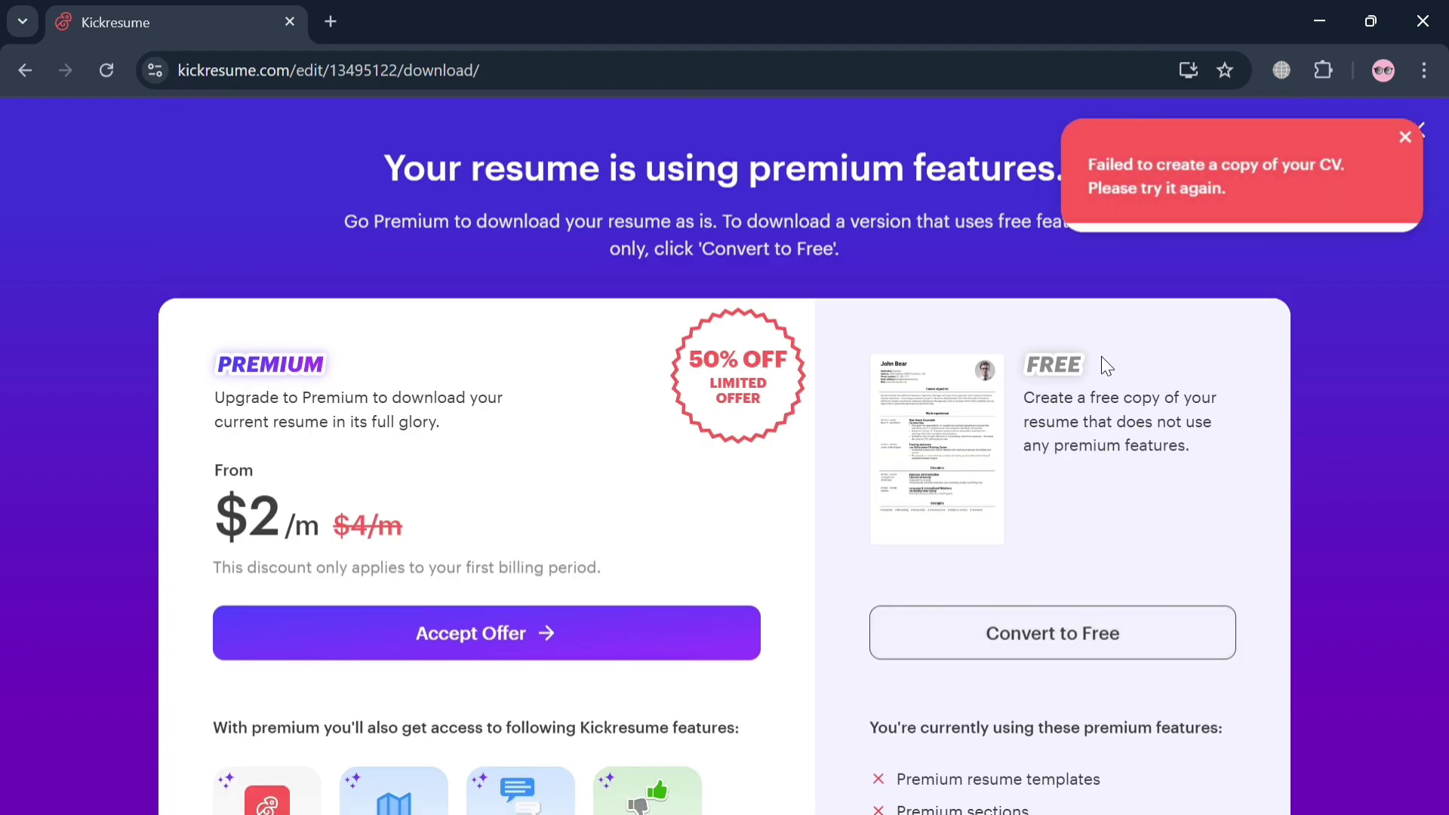
pyautogui.click(1410, 137)
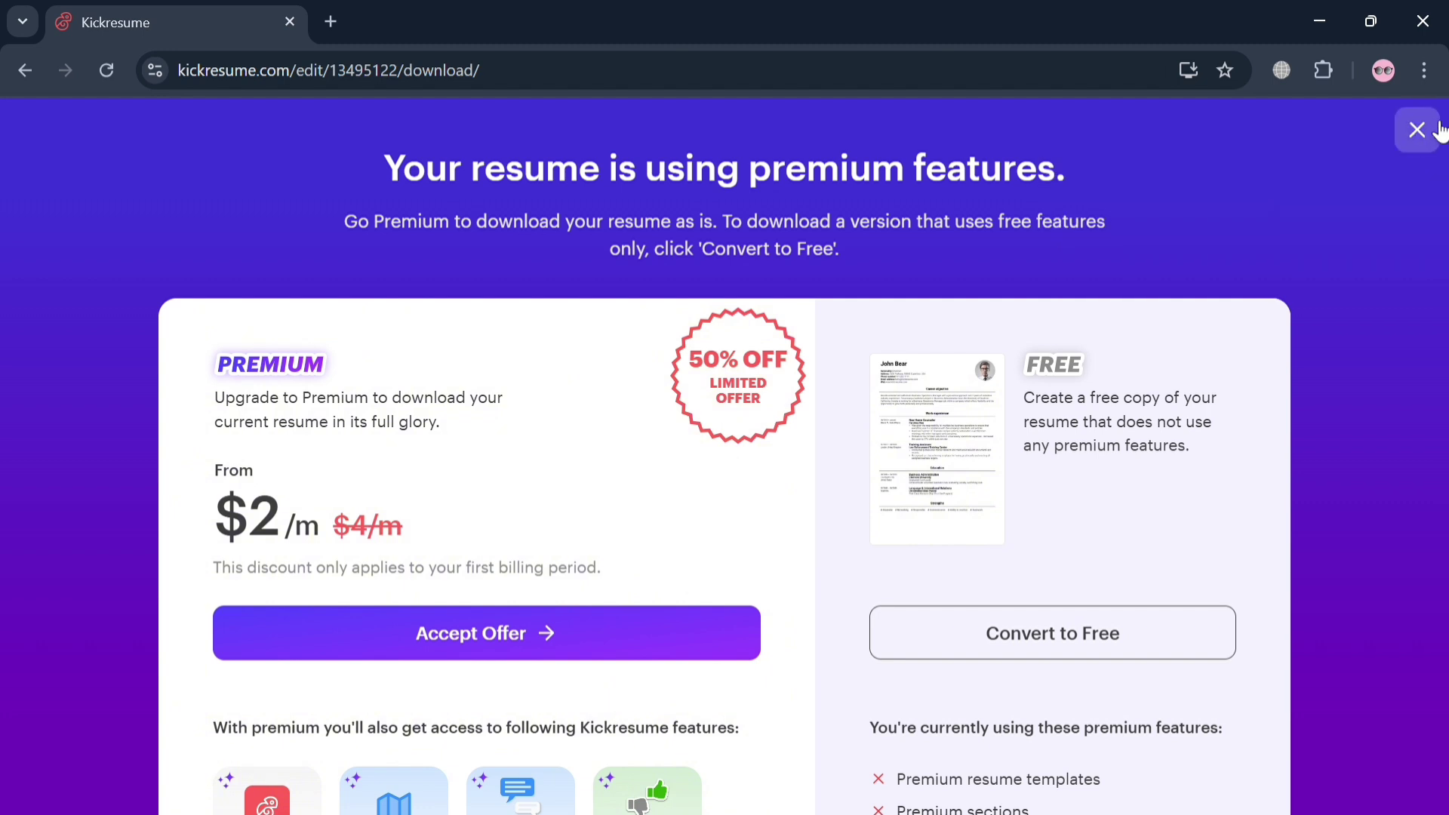